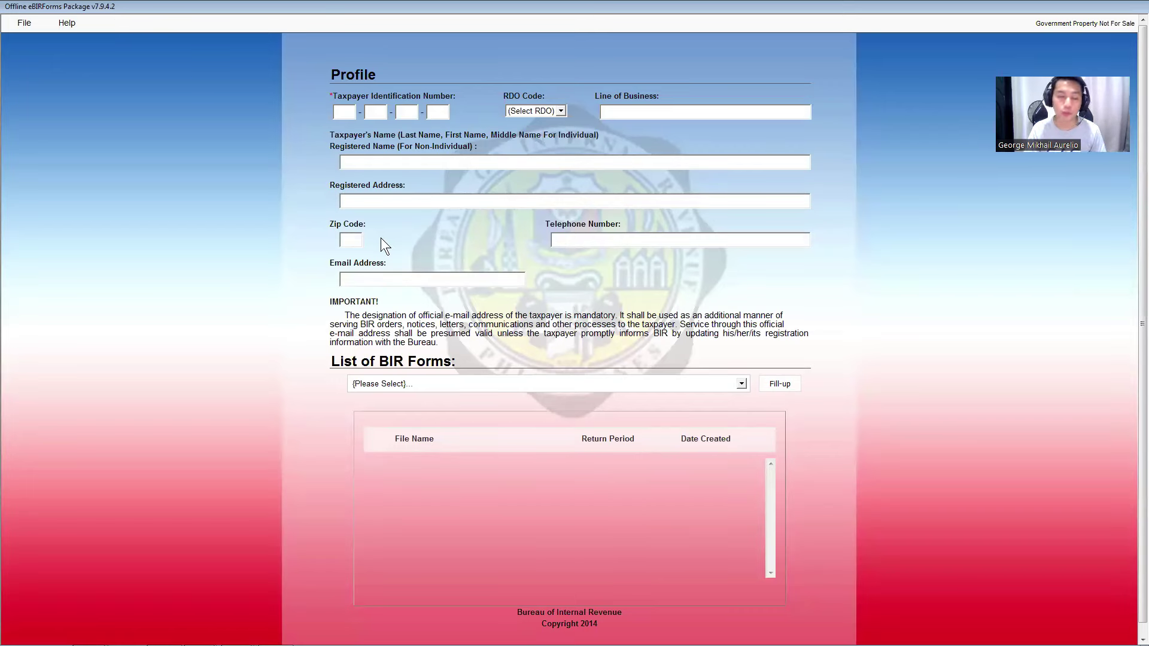
Zoom in on the profile's TIN area and show the BIR 2303 certificate maximised in Adobe Reader
left_click(352, 113)
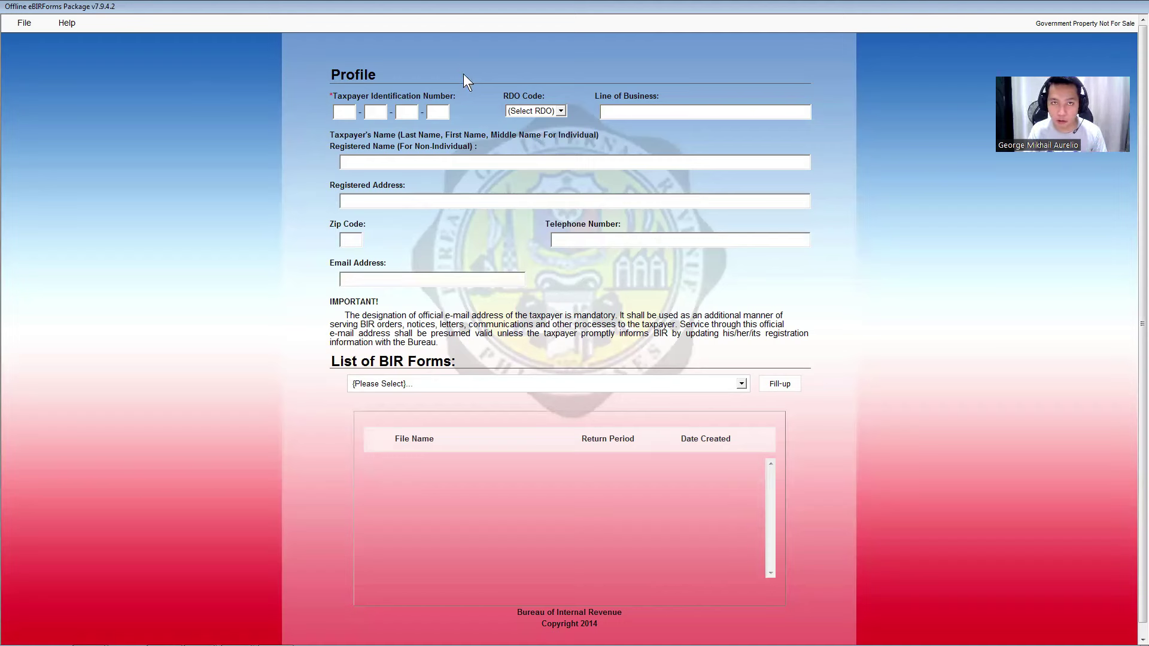
scroll(518, 267, "up", 2)
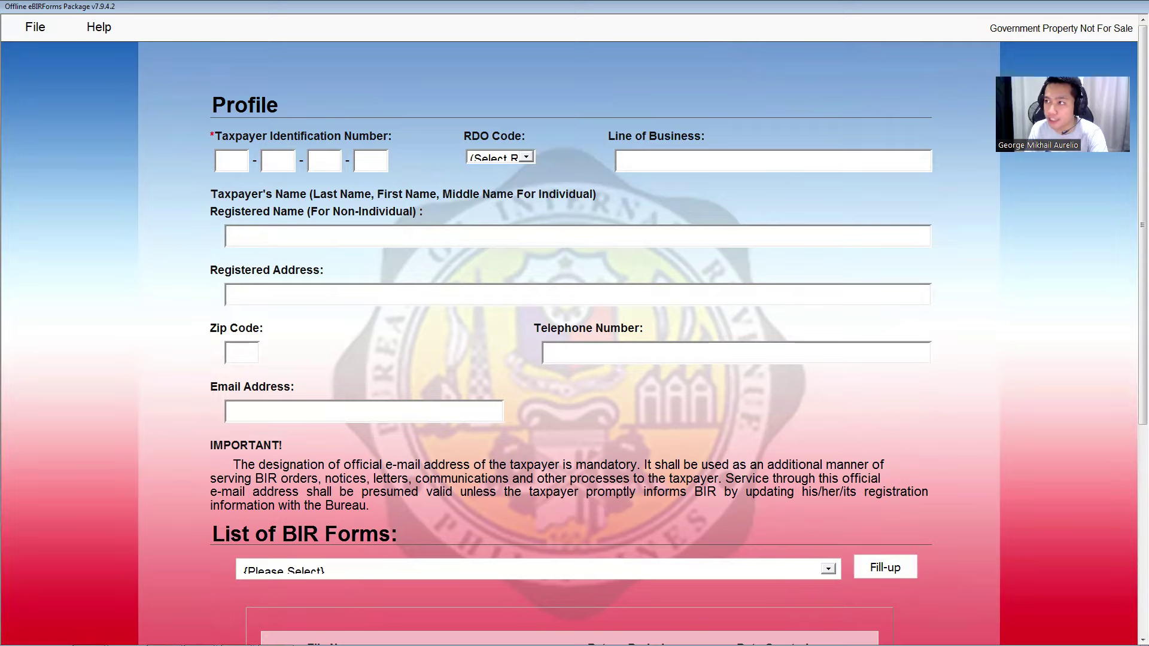
key("alt+Tab")
double_click(305, 222)
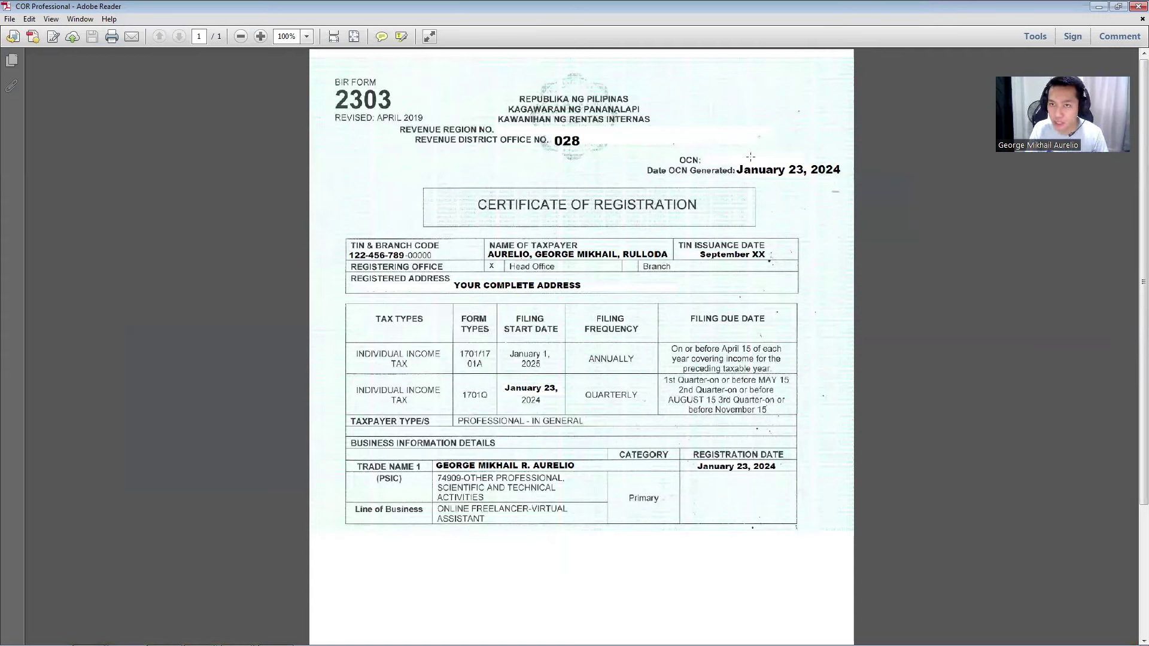
Mark the January 23, 2024 OCN date, zoom the certificate to 125%, and return to the profile
left_click_drag(726, 136, 840, 193)
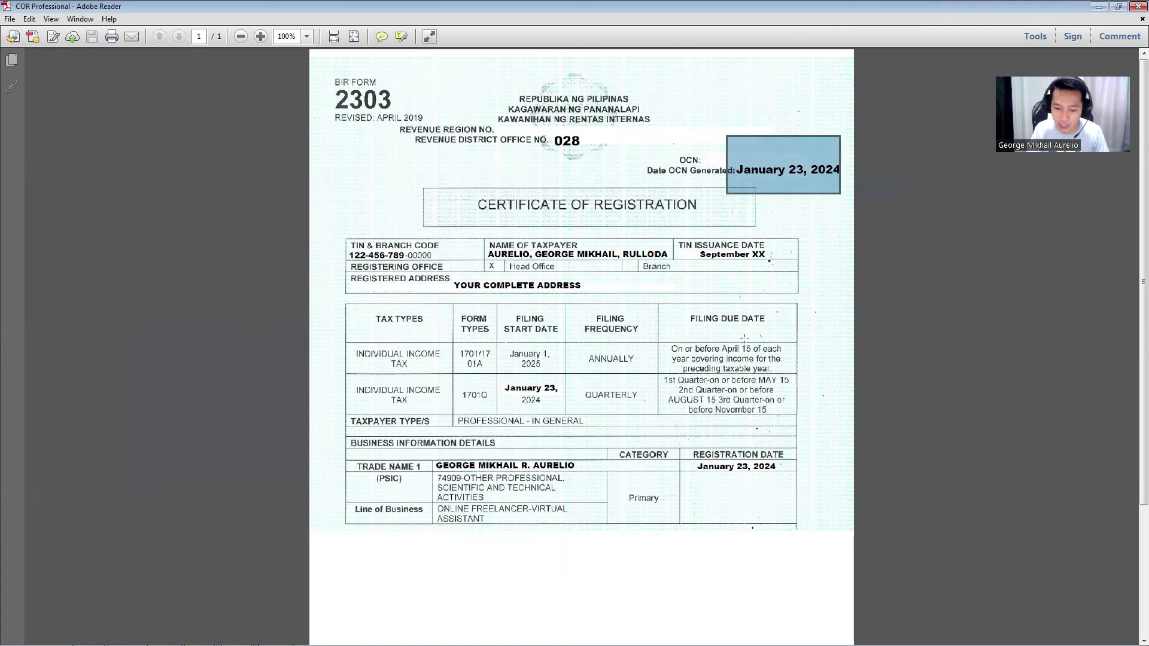
key("ctrl+plus")
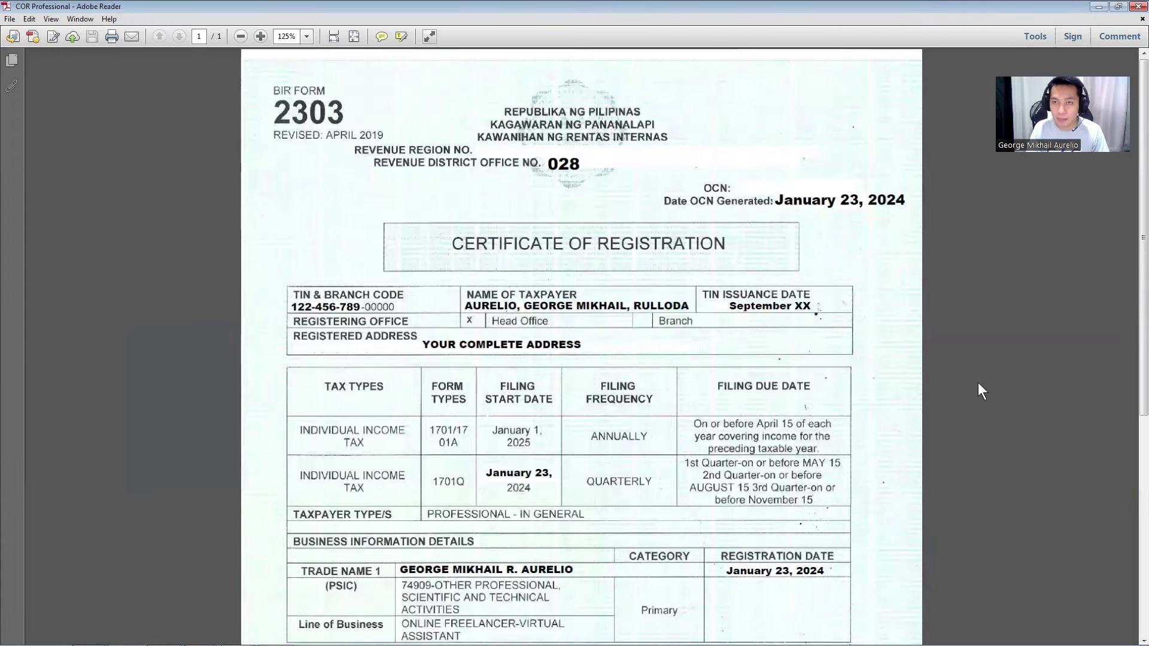
double_click(684, 2)
left_click(141, 173)
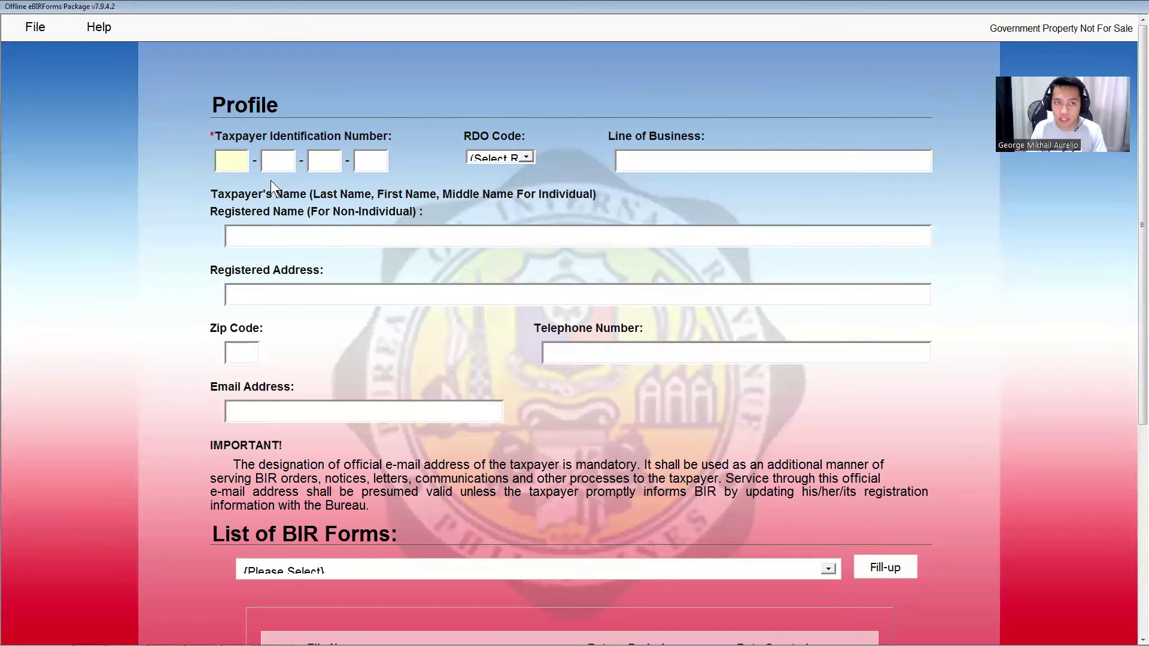
Fill in the e-mail, RDO 028, line of business VIRTUAL ASSISTANT and taxpayer name fields
key("Tab")
key("Tab")
key("Tab")
key("Tab")
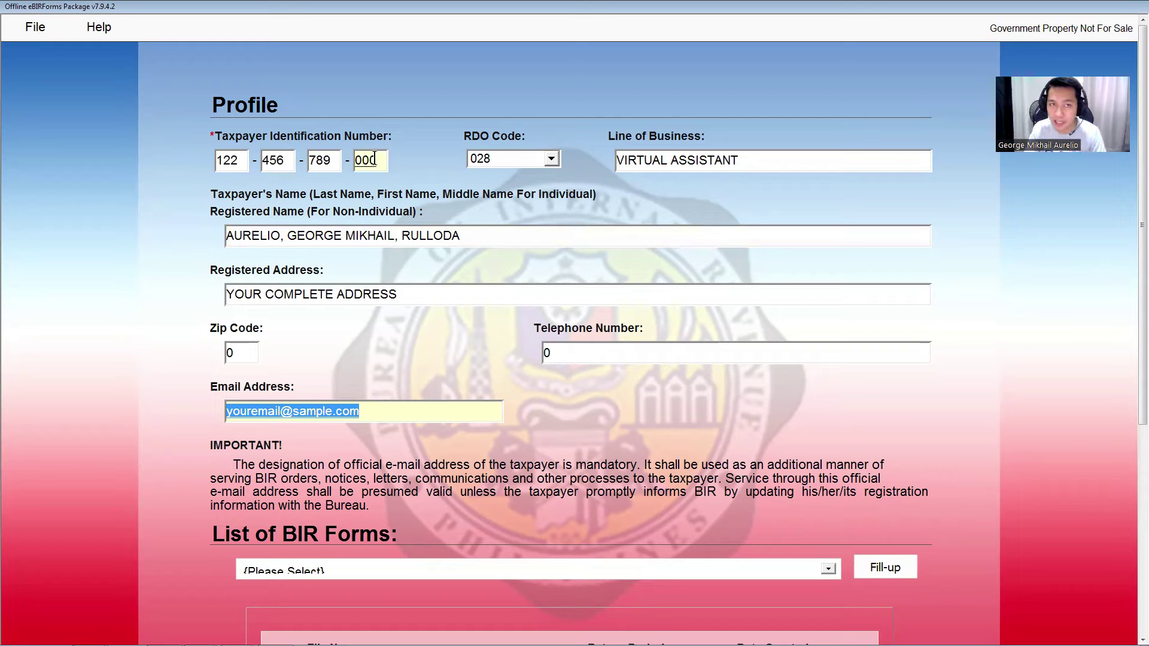
key("Tab")
key("Tab")
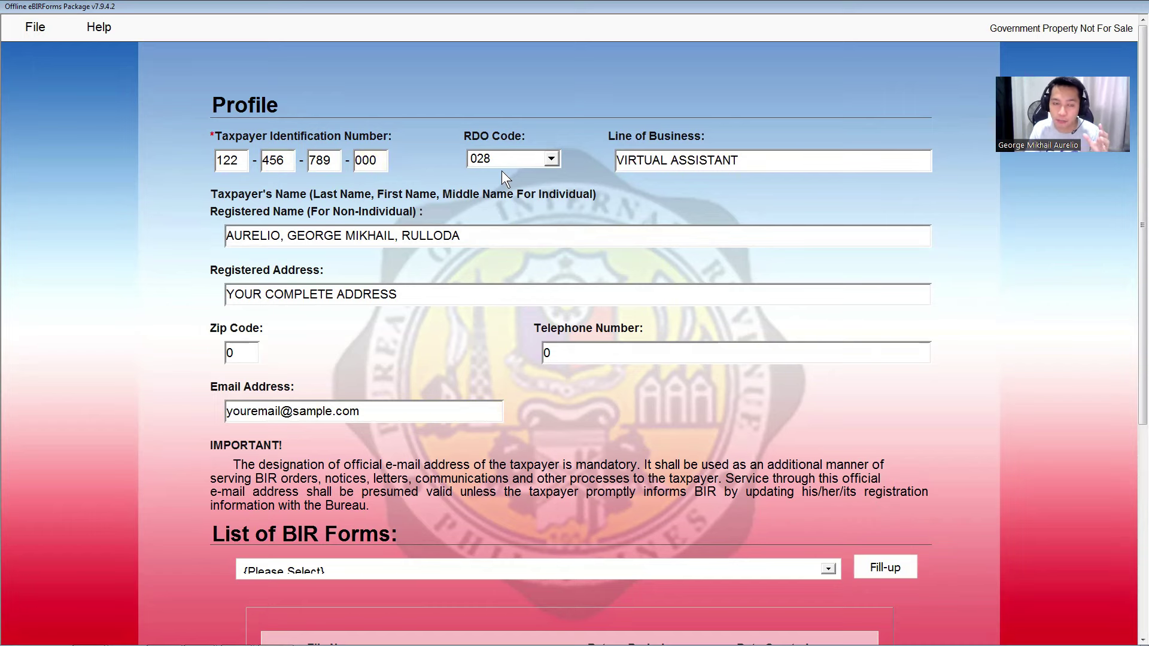
key("Tab")
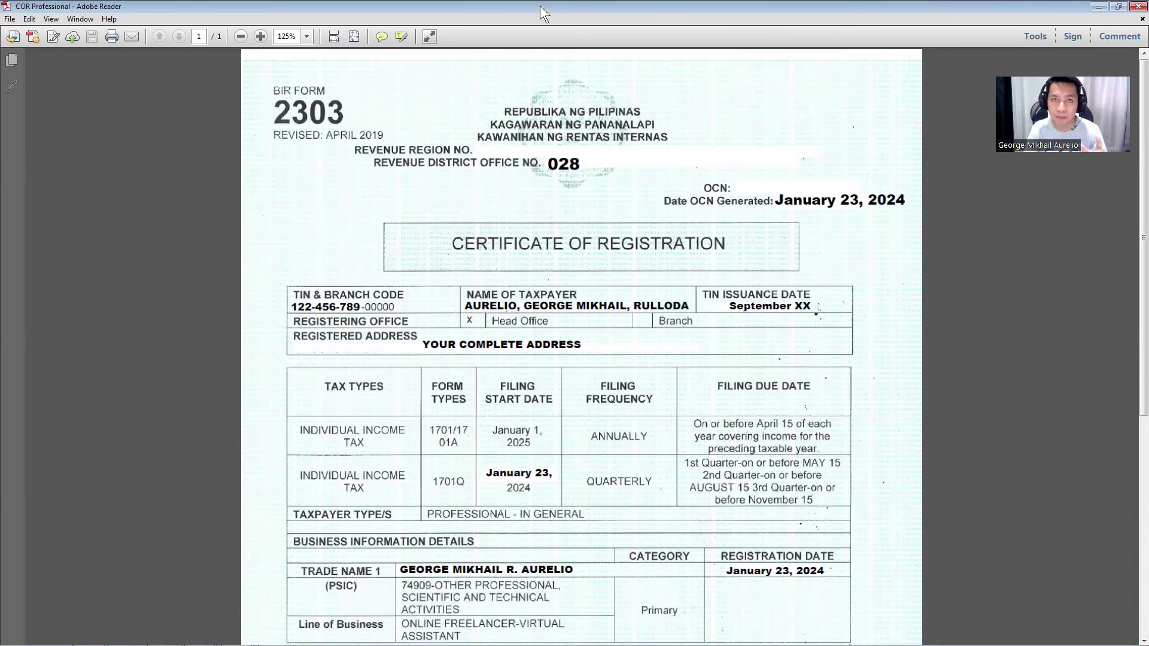
Restore the certificate to full screen and mark the tax types table header row
double_click(756, 6)
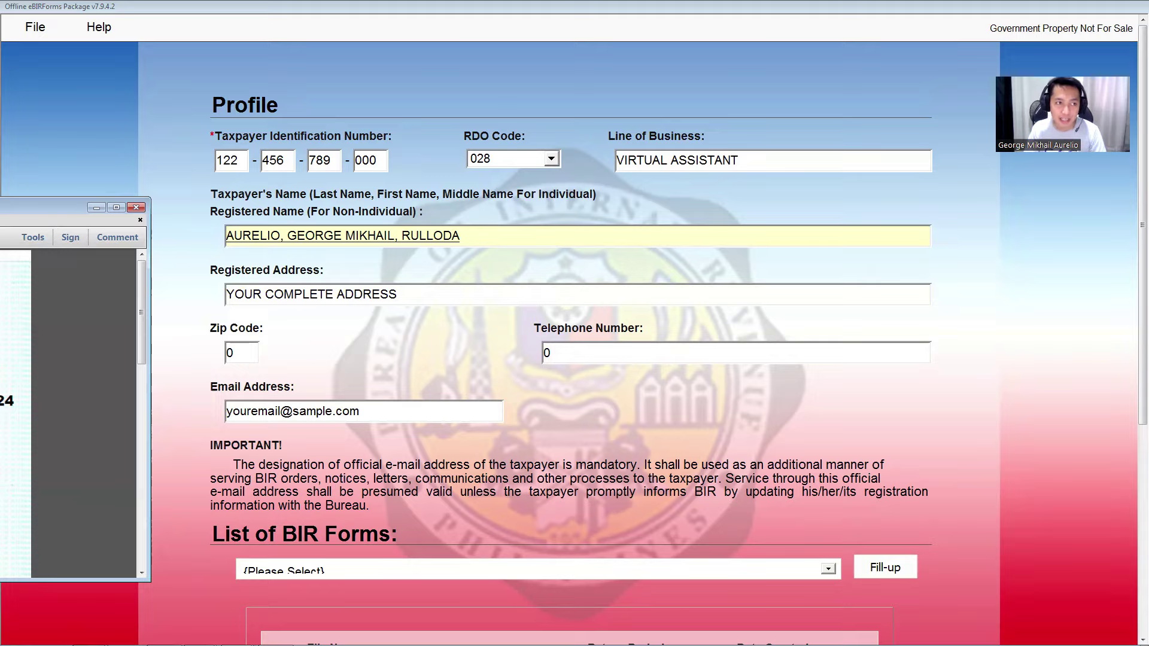
left_click_drag(60, 207, 694, 6)
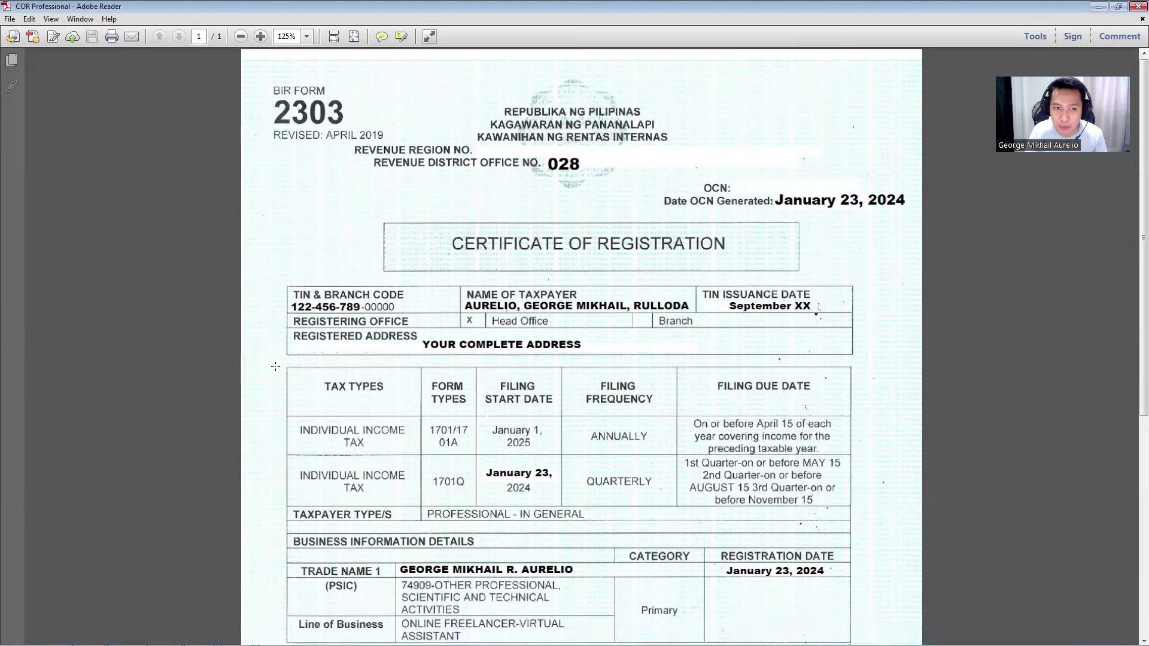
left_click_drag(273, 366, 879, 407)
scroll(918, 408, "down", 3)
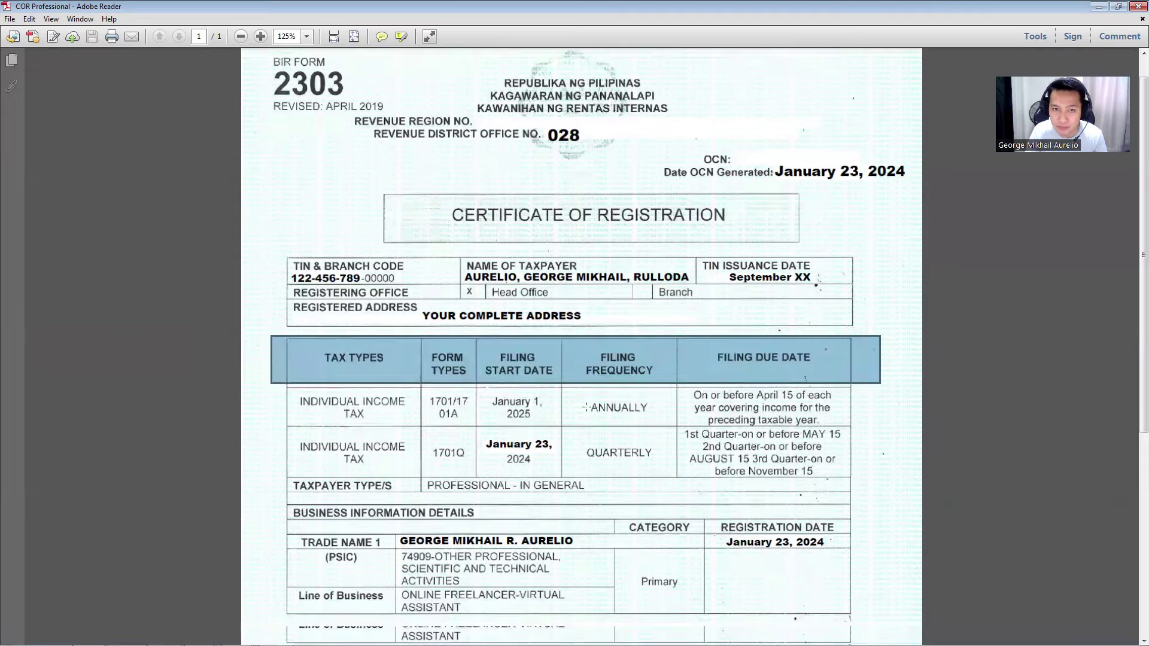
left_click(889, 397)
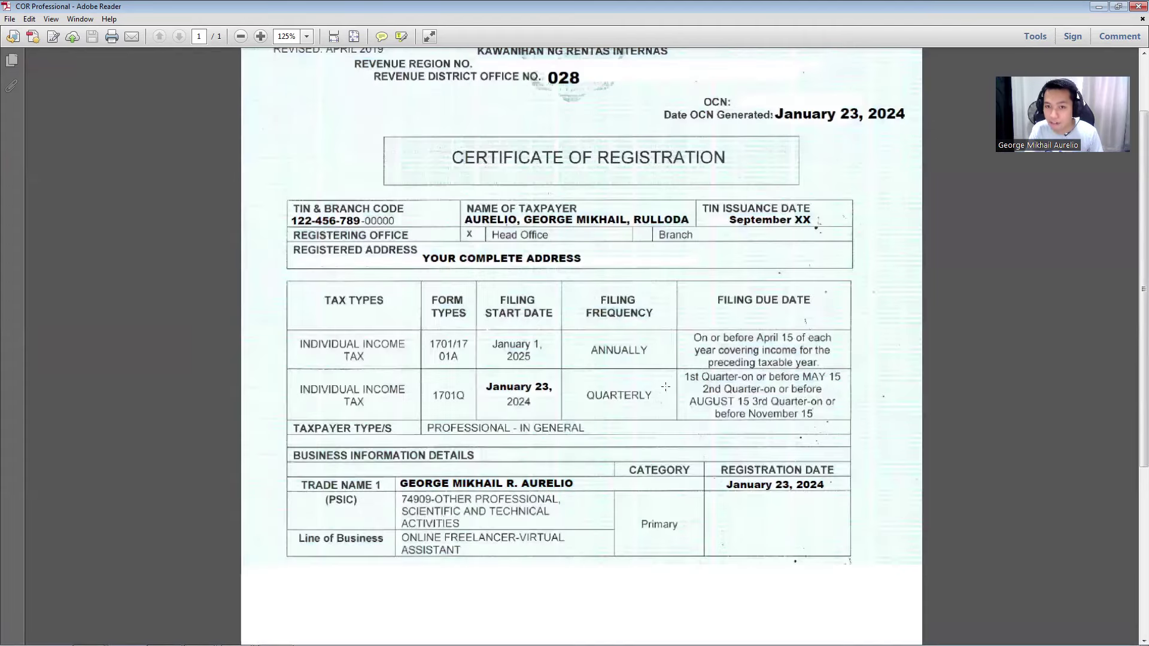
Mark QUARTERLY, the May 15 first-quarter due date, and the 1701/1701A and 1701Q rows
double_click(620, 393)
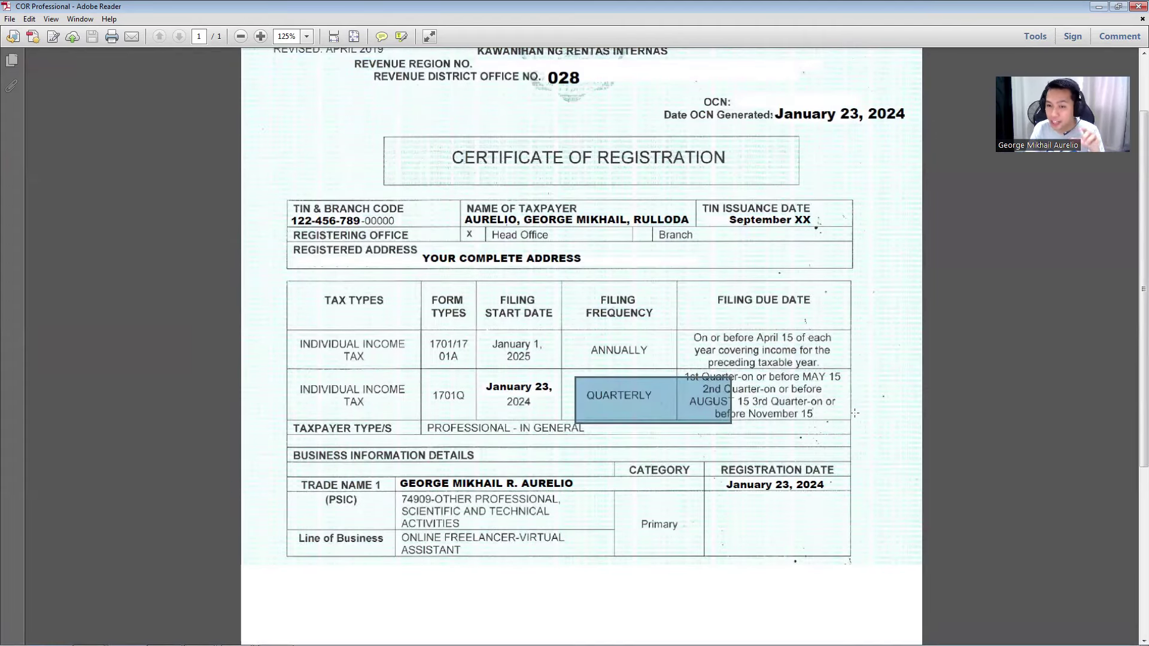
left_click(767, 396)
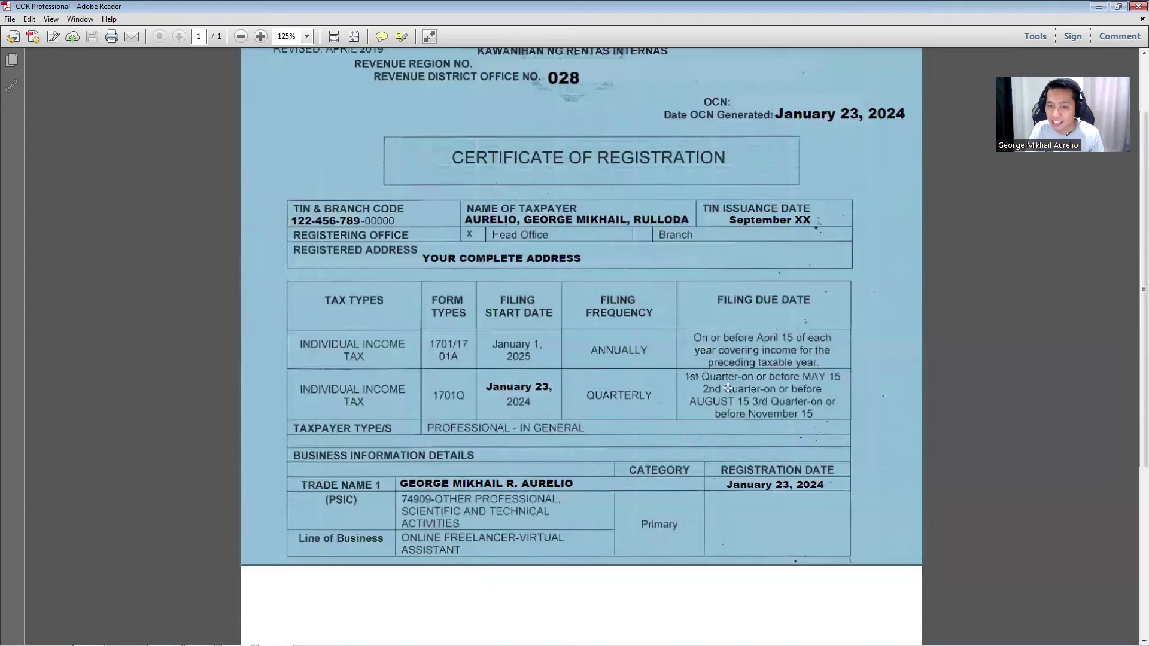
left_click_drag(846, 386, 682, 368)
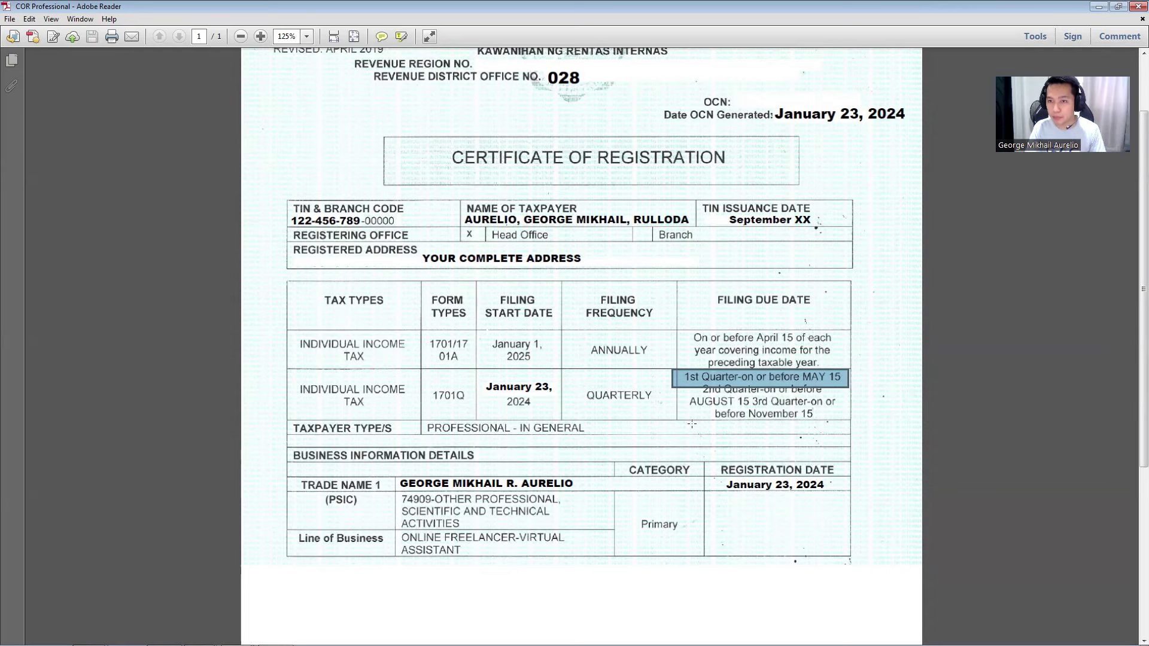
left_click_drag(418, 382, 471, 410)
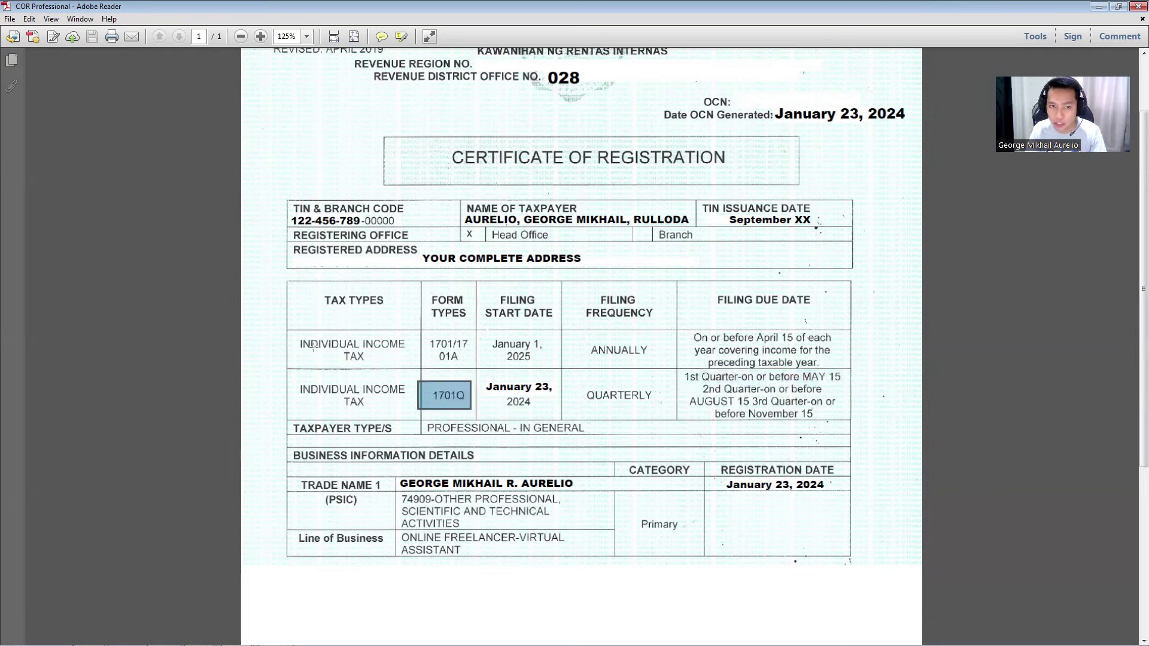
left_click_drag(293, 330, 836, 369)
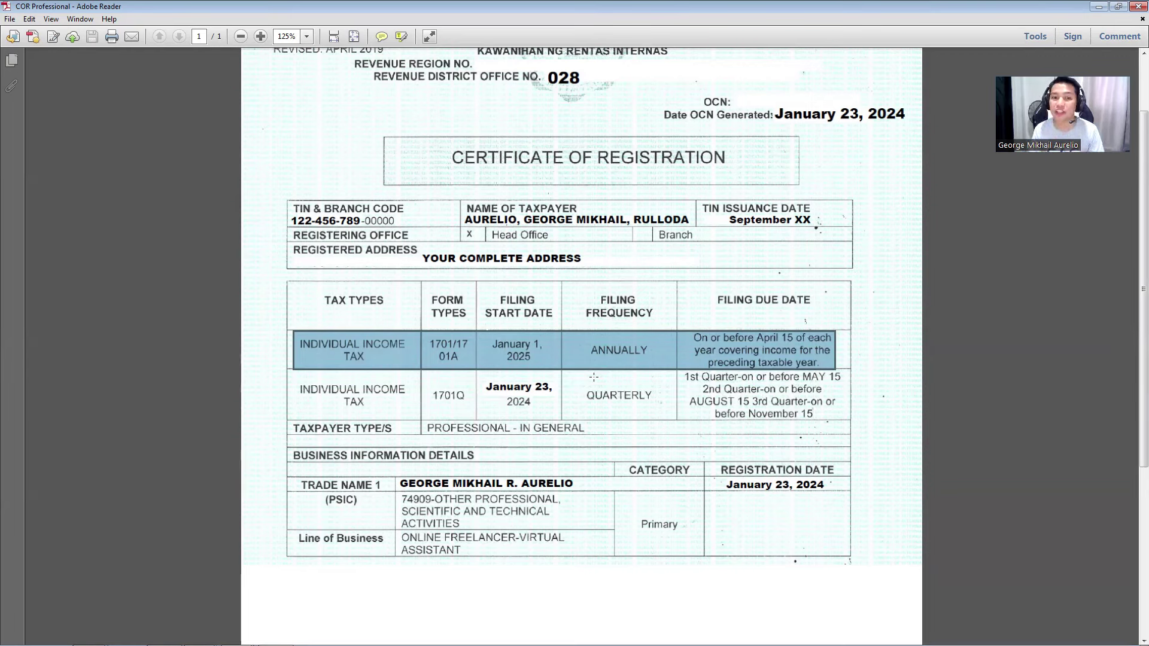
left_click_drag(269, 375, 871, 418)
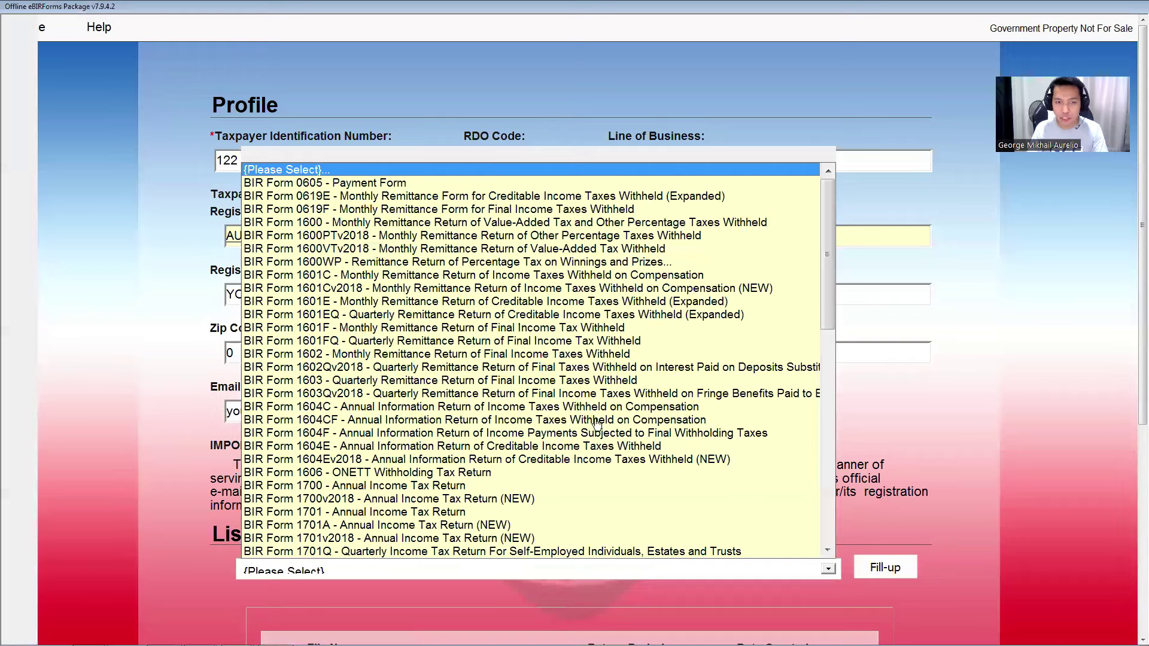
Pick BIR Form 1701Qv2018 from the forms list and start a new return with Fill-up
scroll(586, 442, "down", 3)
scroll(586, 441, "down", 1)
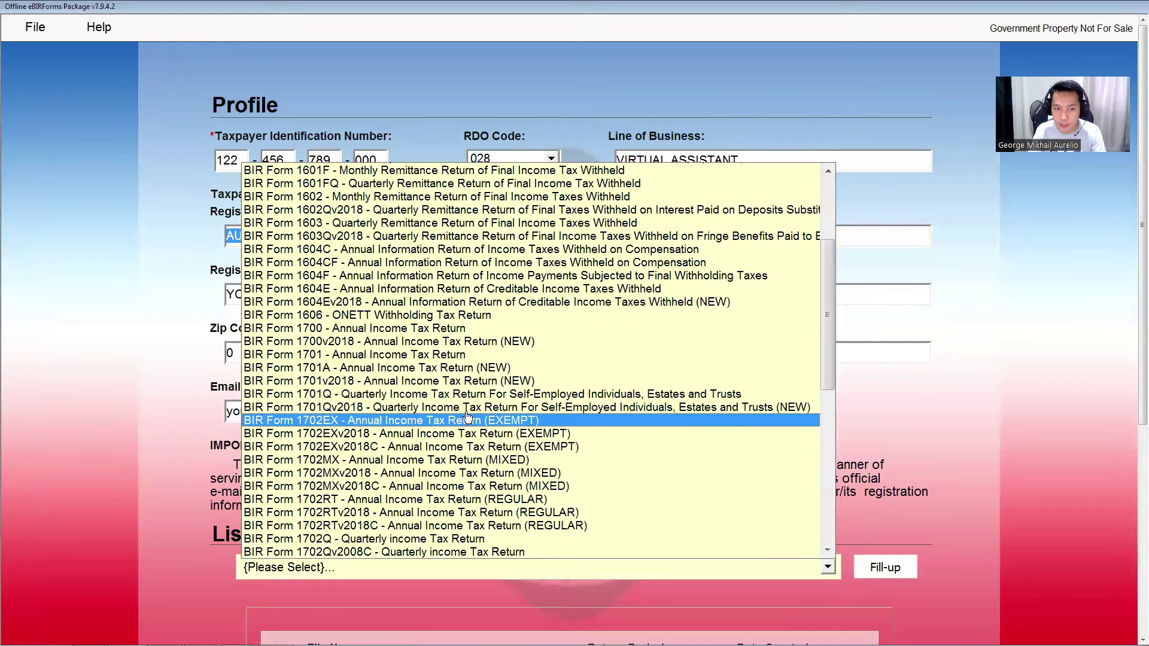
left_click(338, 412)
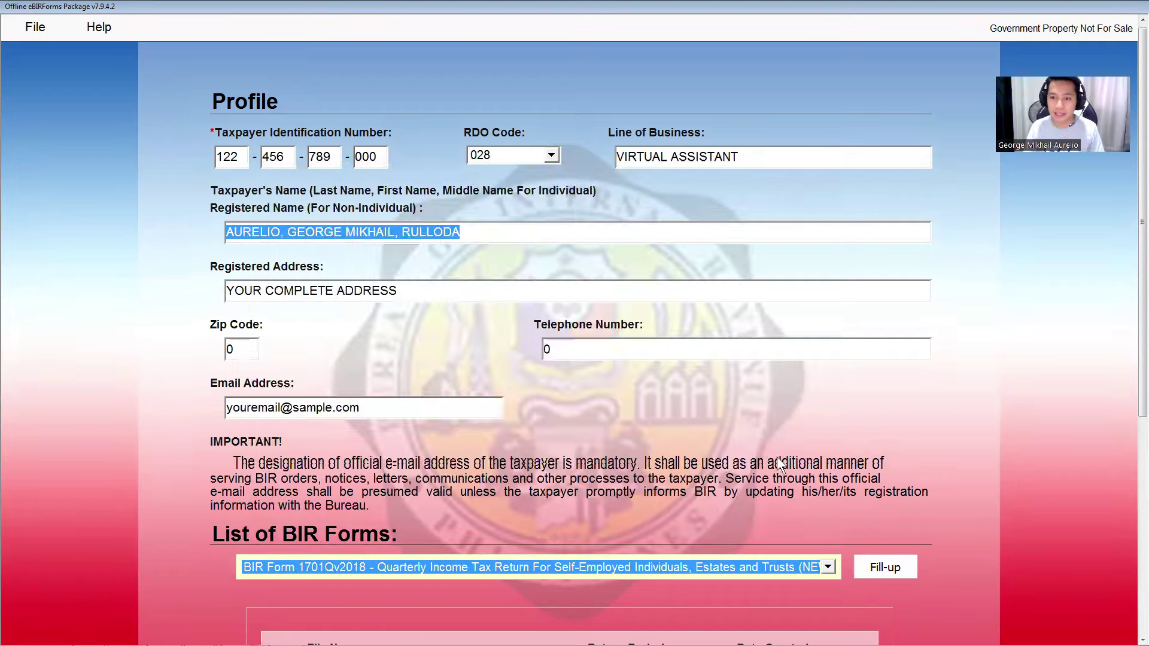
scroll(861, 479, "down", 5)
left_click(891, 288)
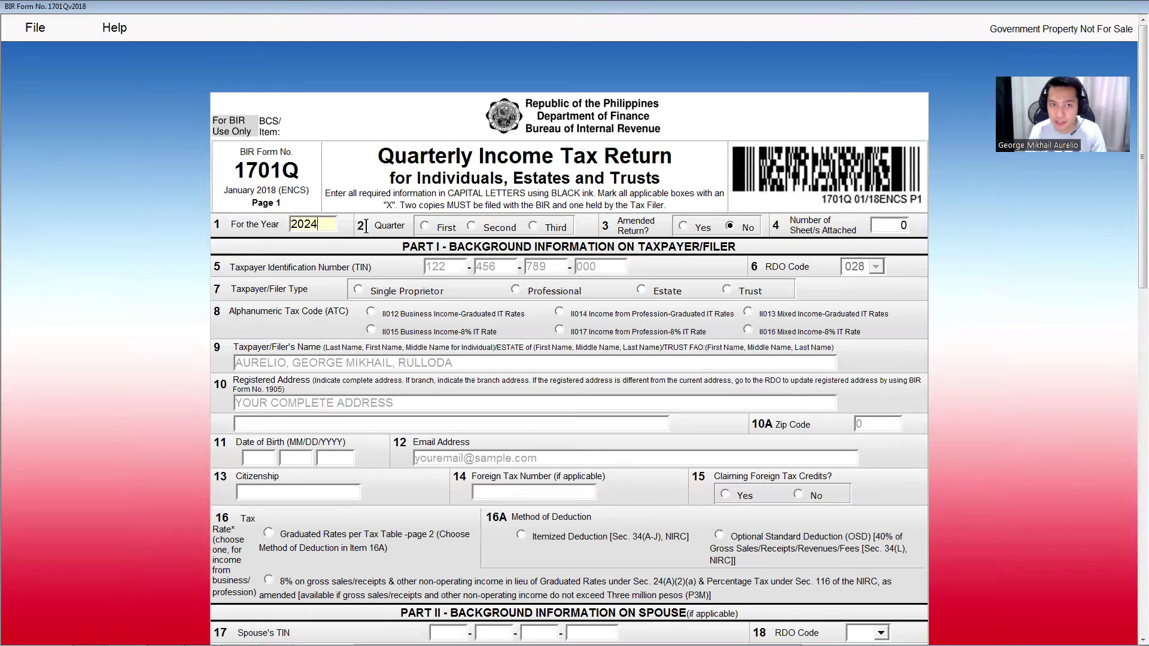
Set the return to first quarter, Professional filer, and ATC II017 at the 8% rate
left_click(425, 227)
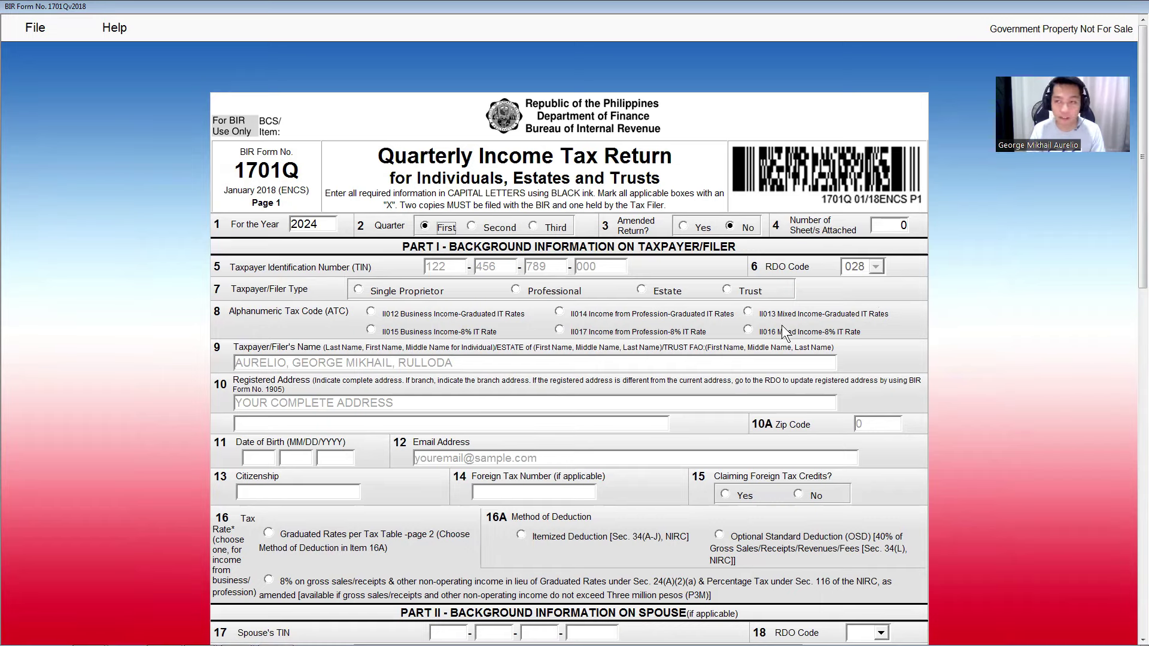
left_click(547, 292)
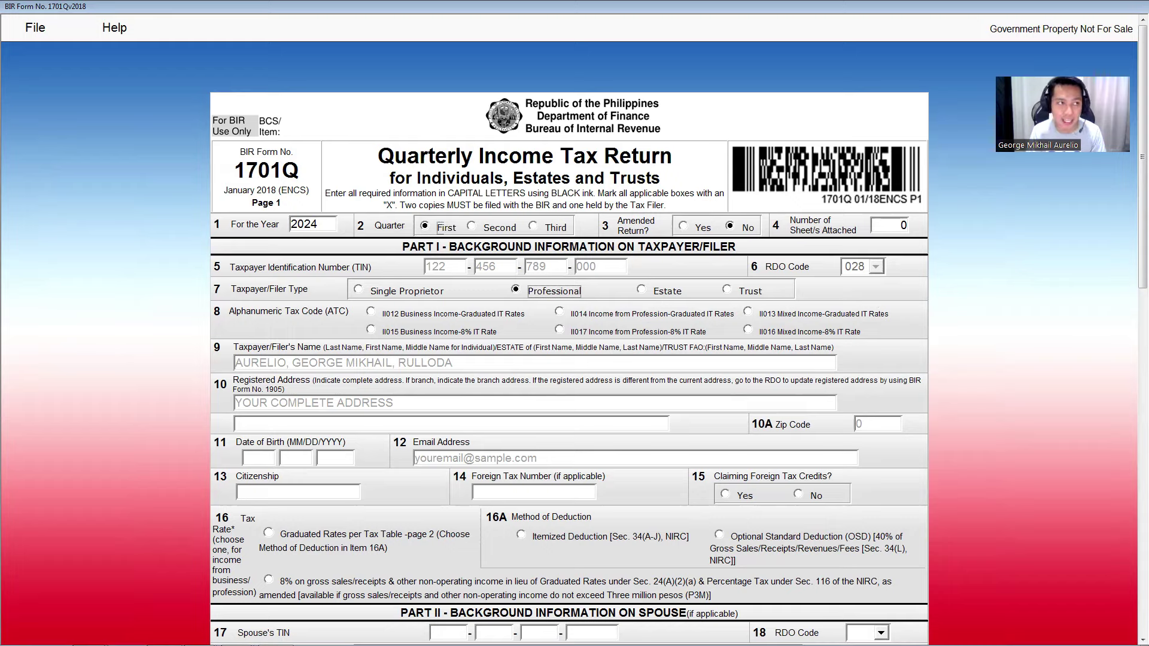
key("alt+Tab")
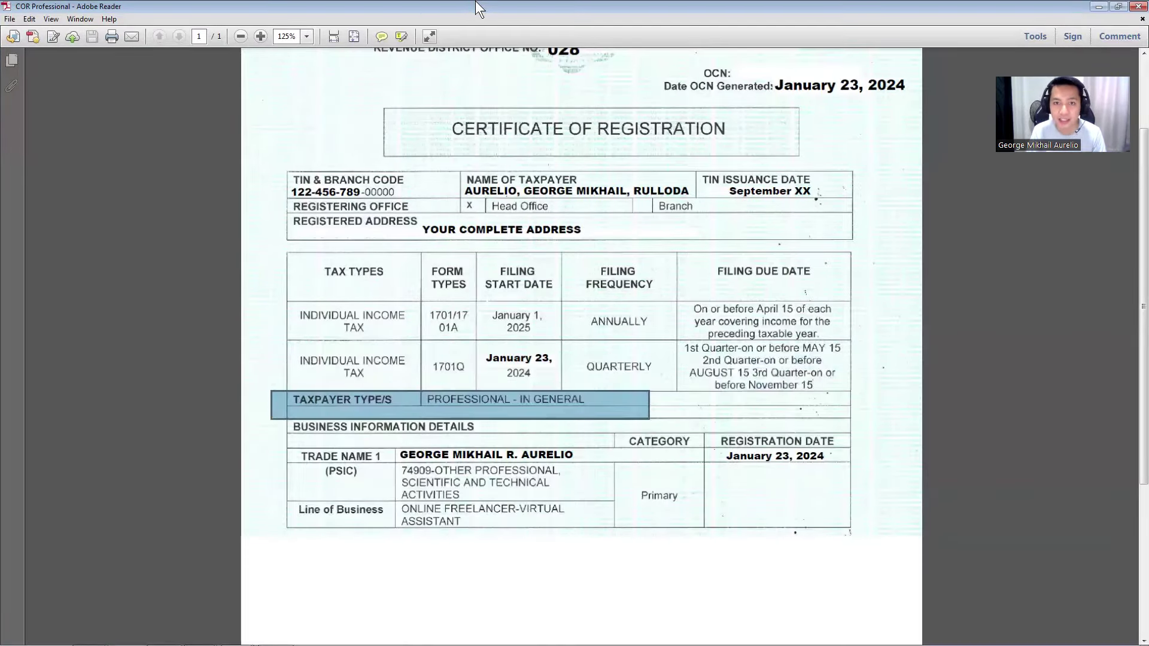
key("alt+Tab")
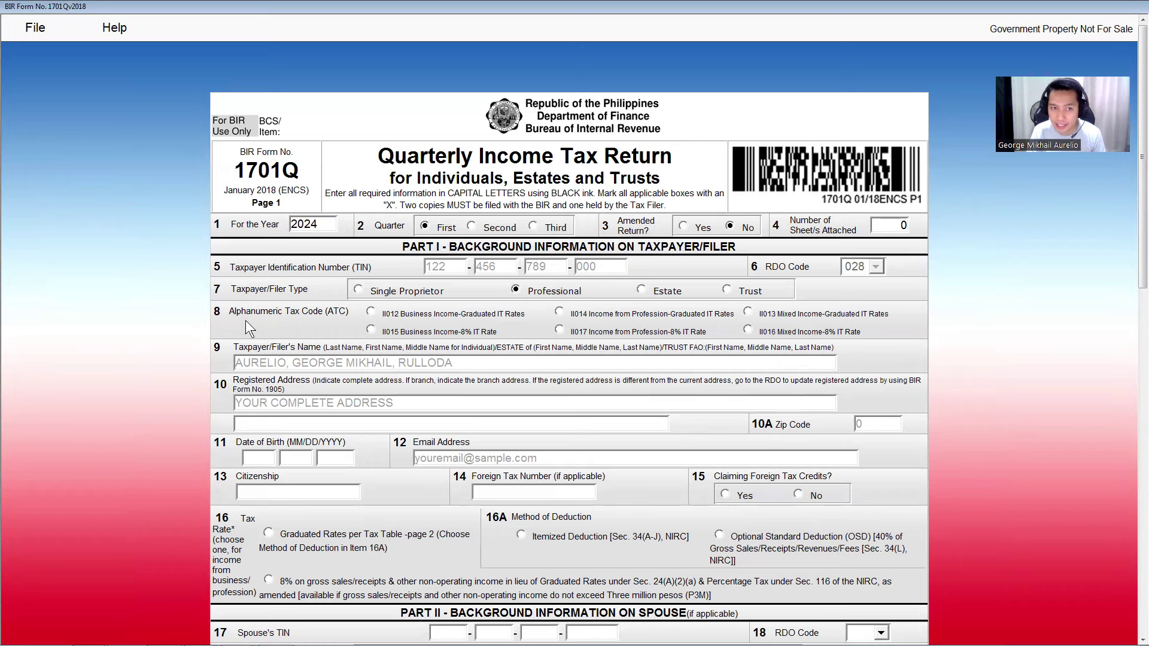
left_click(578, 331)
scroll(419, 299, "down", 2)
type("09")
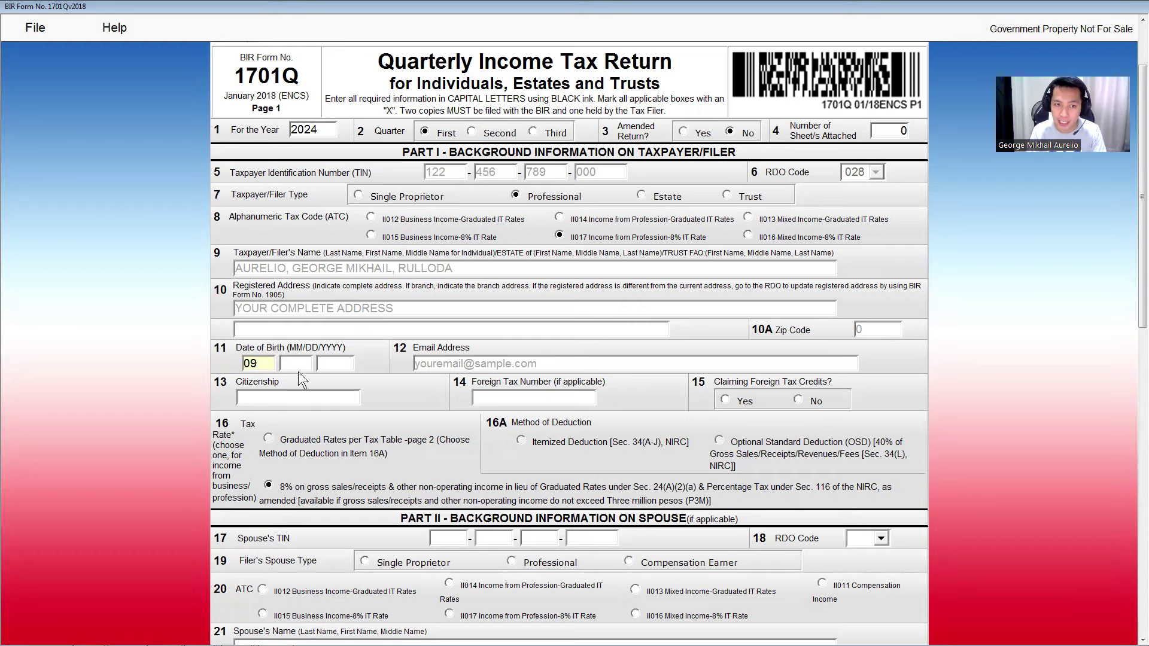
key("Tab")
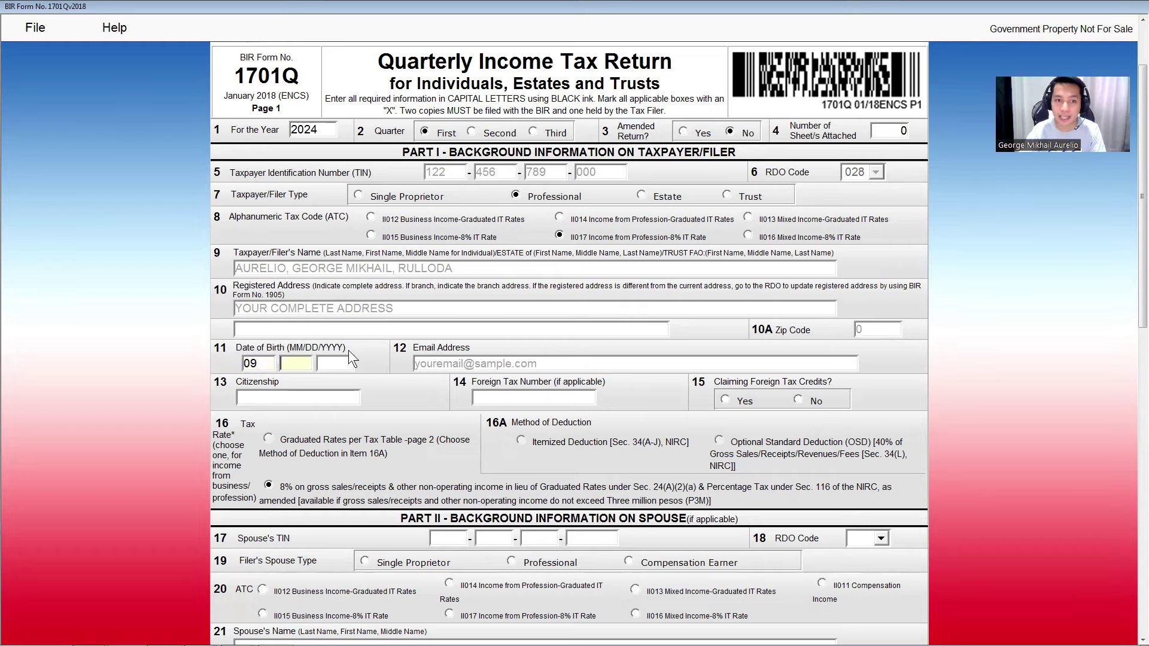
type("09")
key("Tab")
type("1991")
left_click(324, 399)
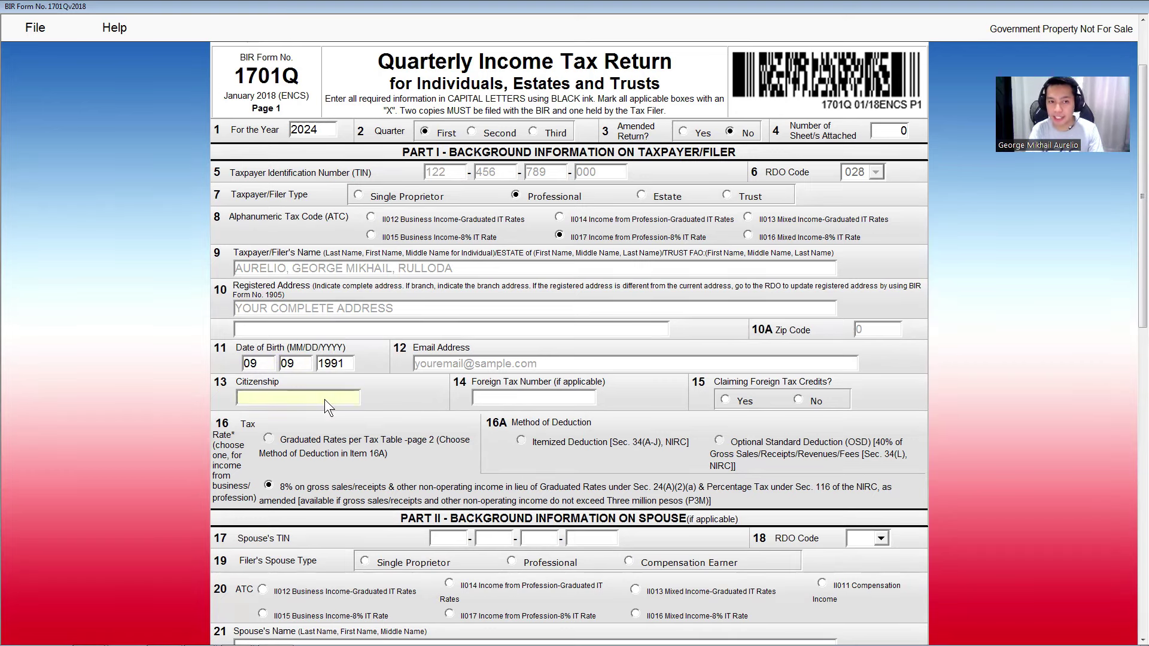
type("FILIPINO")
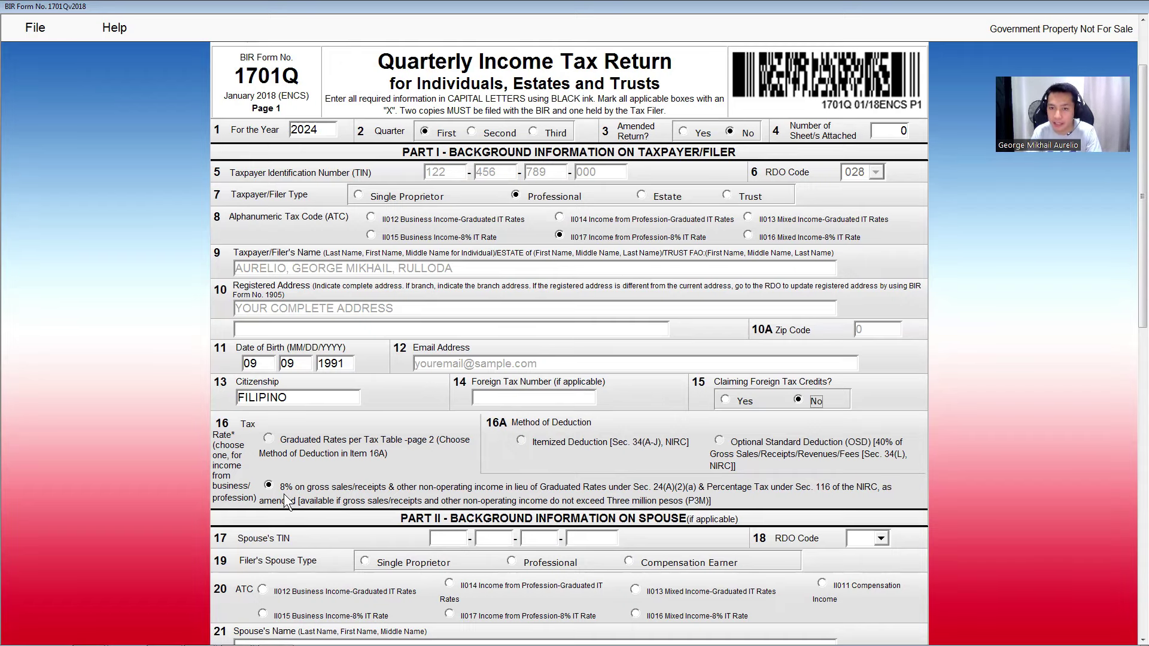
scroll(341, 490, "down", 3)
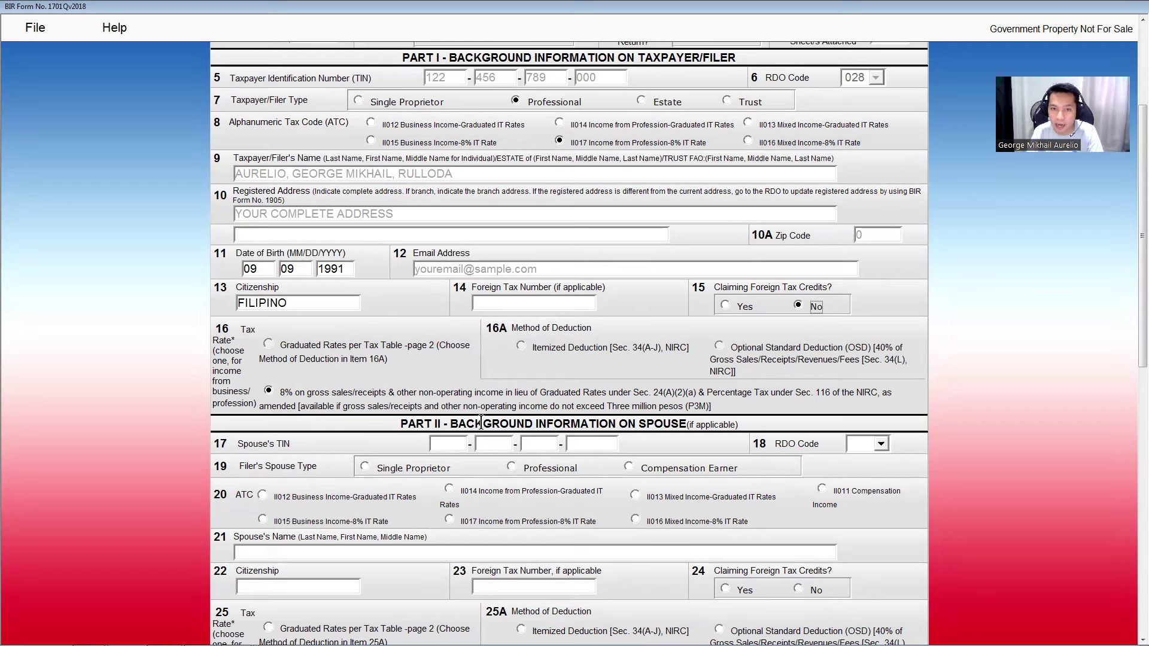
Scroll past the spouse section and validate page 1 successfully
triple_click(575, 424)
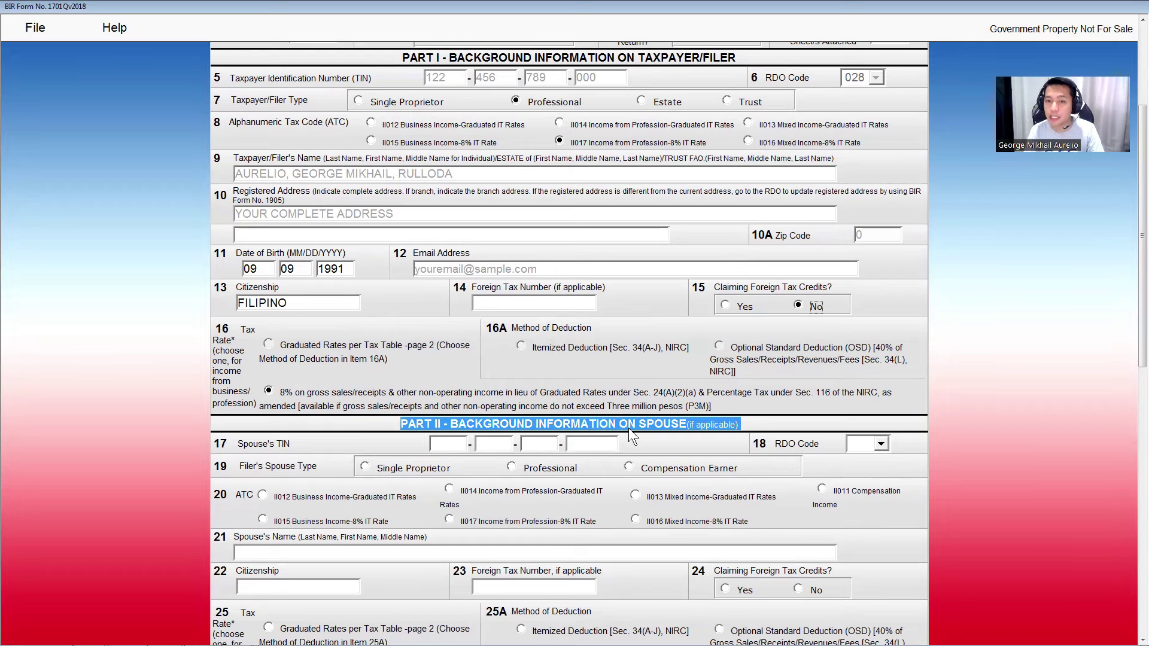
scroll(592, 421, "down", 5)
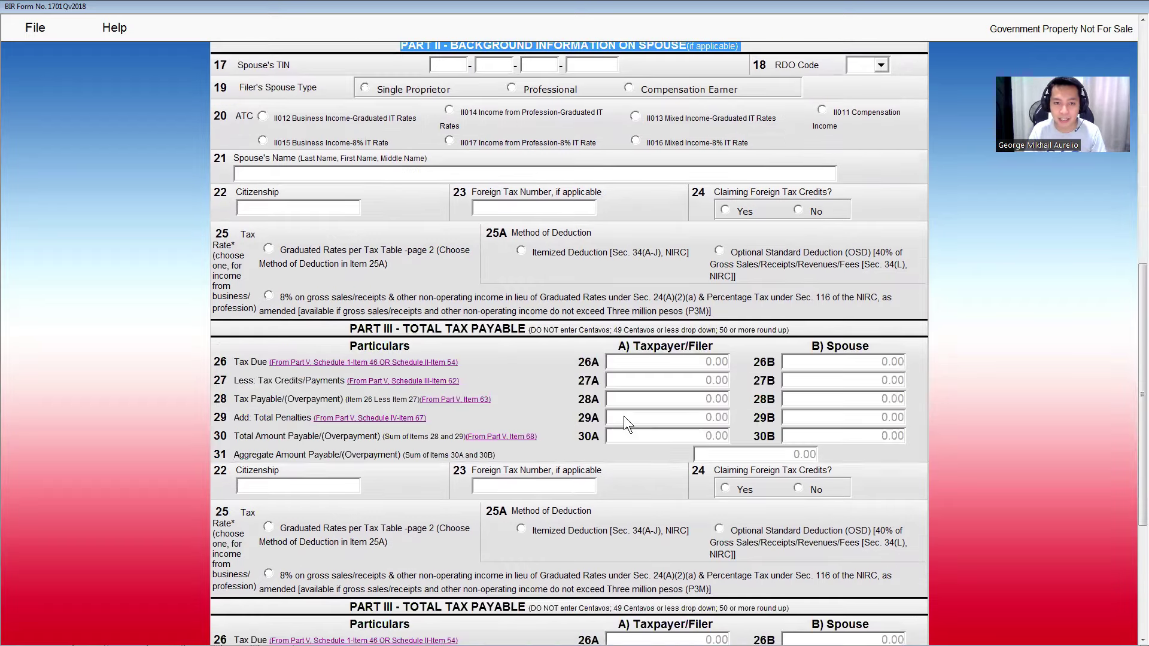
scroll(620, 417, "down", 4)
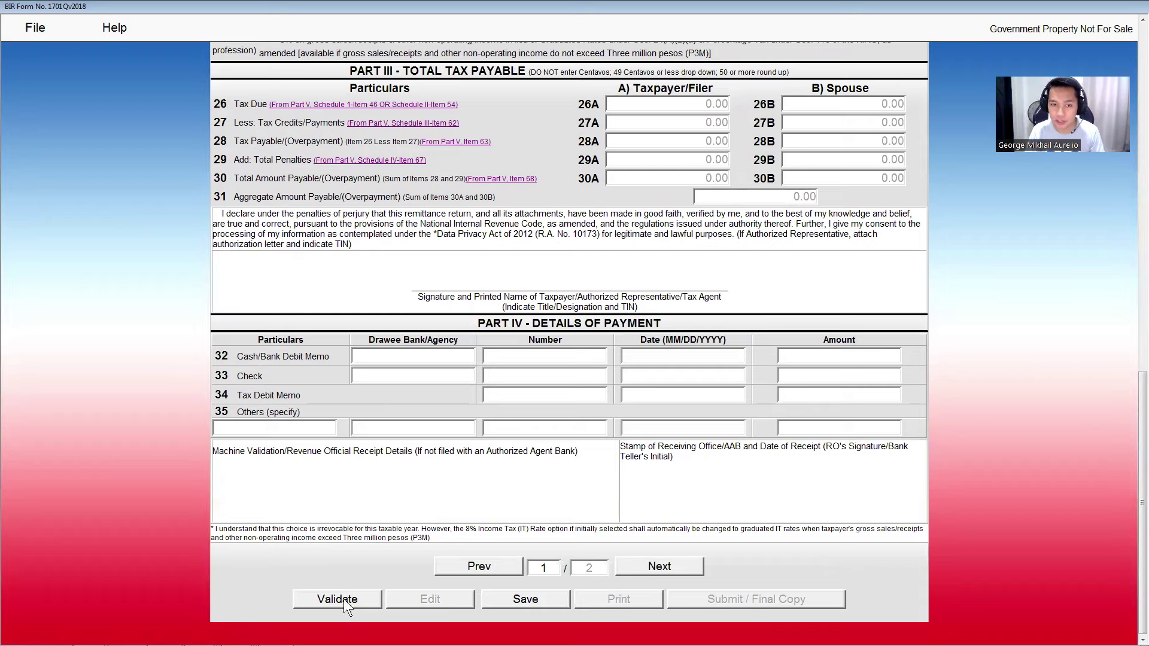
left_click(343, 599)
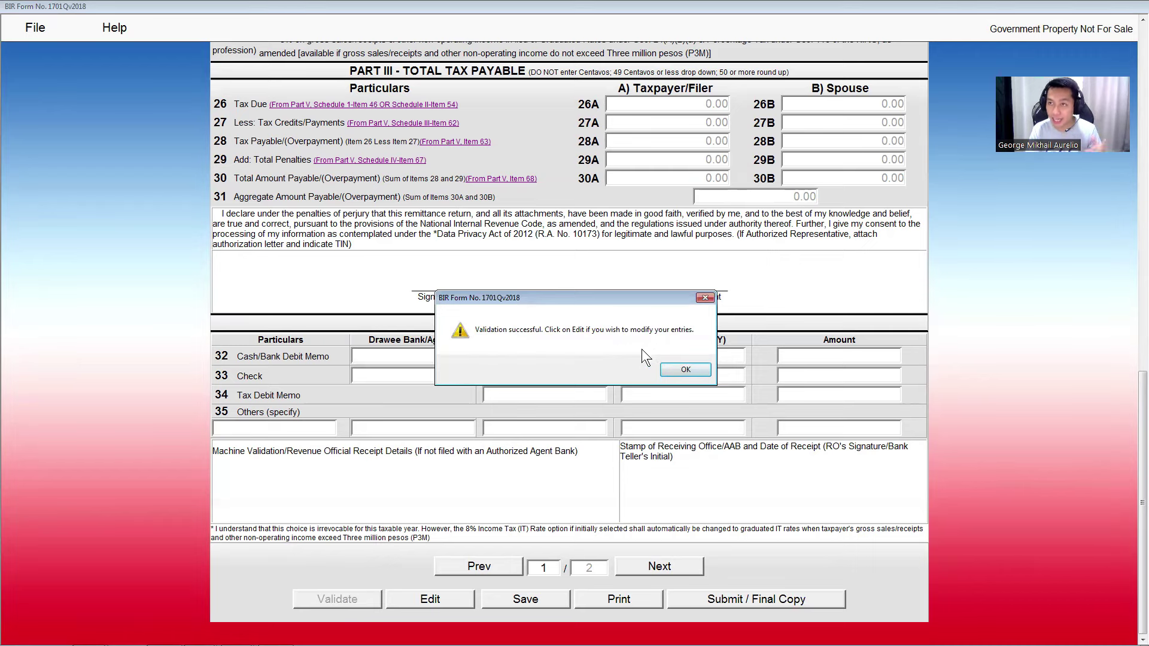
left_click(683, 368)
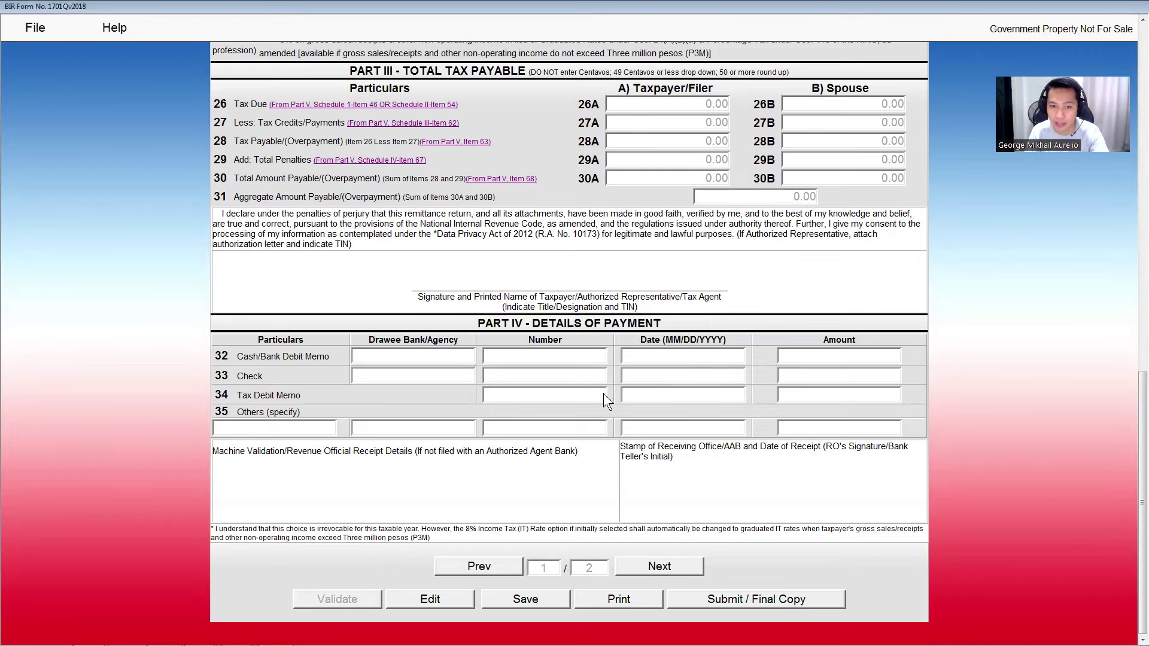
Reopen the form for editing, go to page 2's Schedule II, and select field 47A
left_click(430, 600)
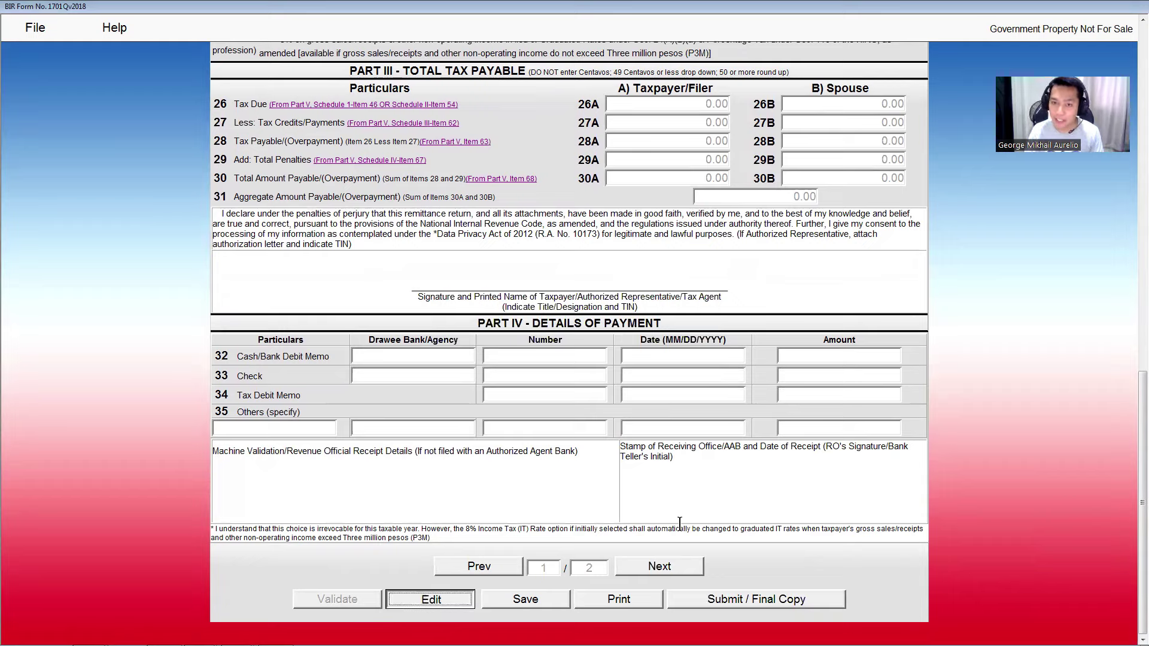
left_click(661, 566)
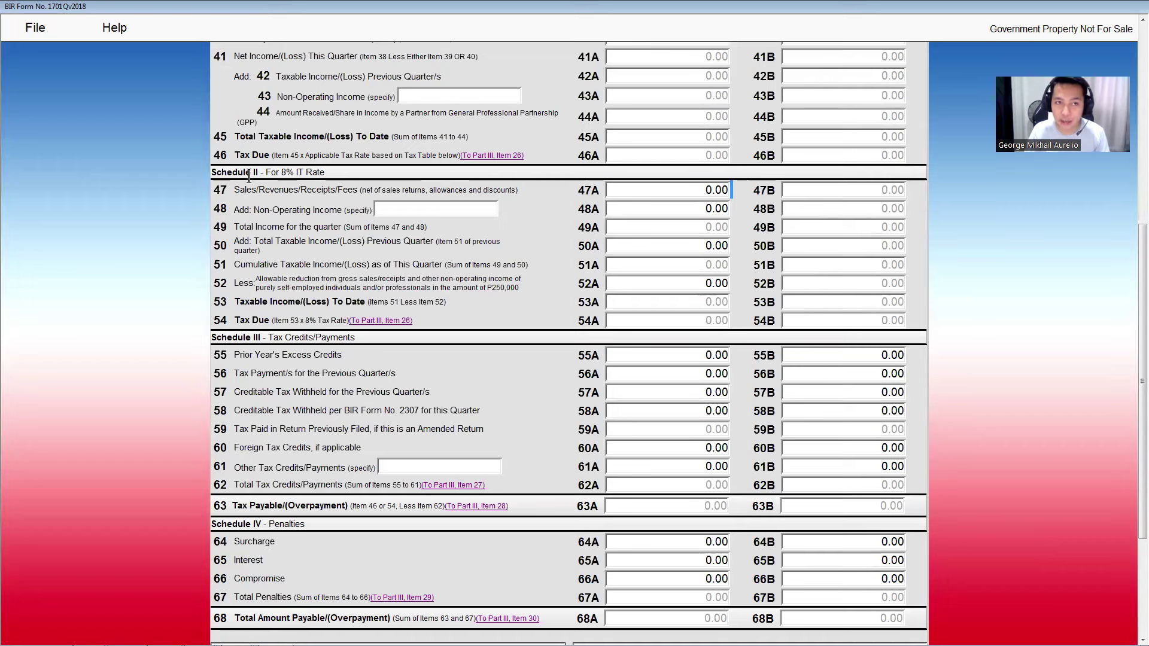
left_click(288, 173)
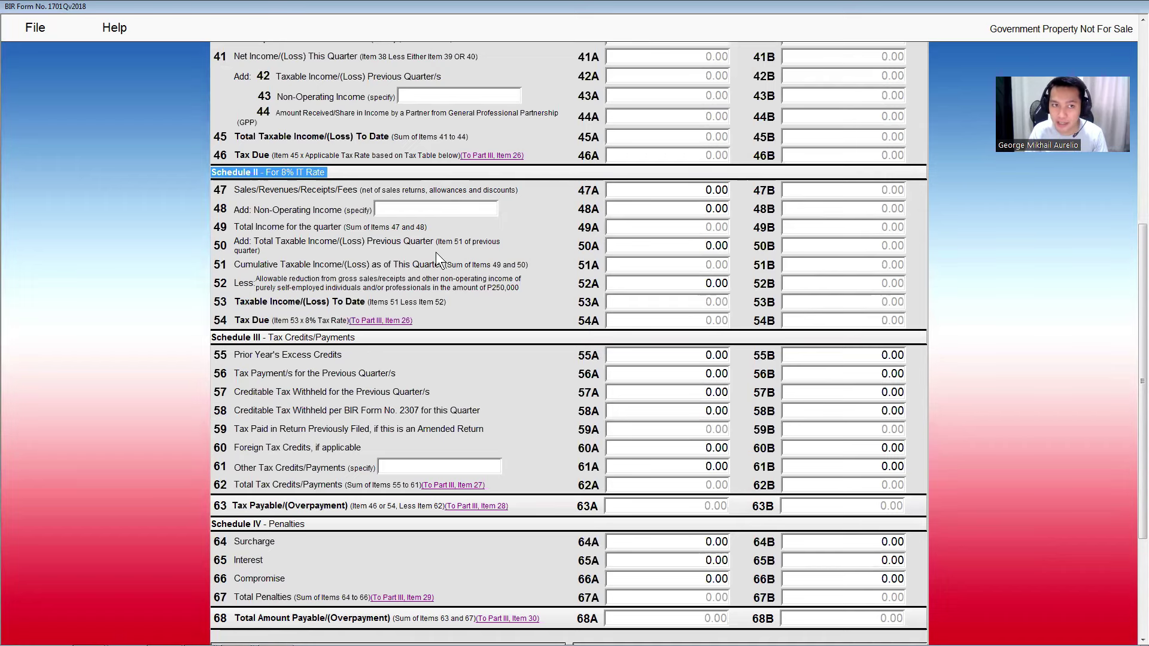
left_click(650, 192)
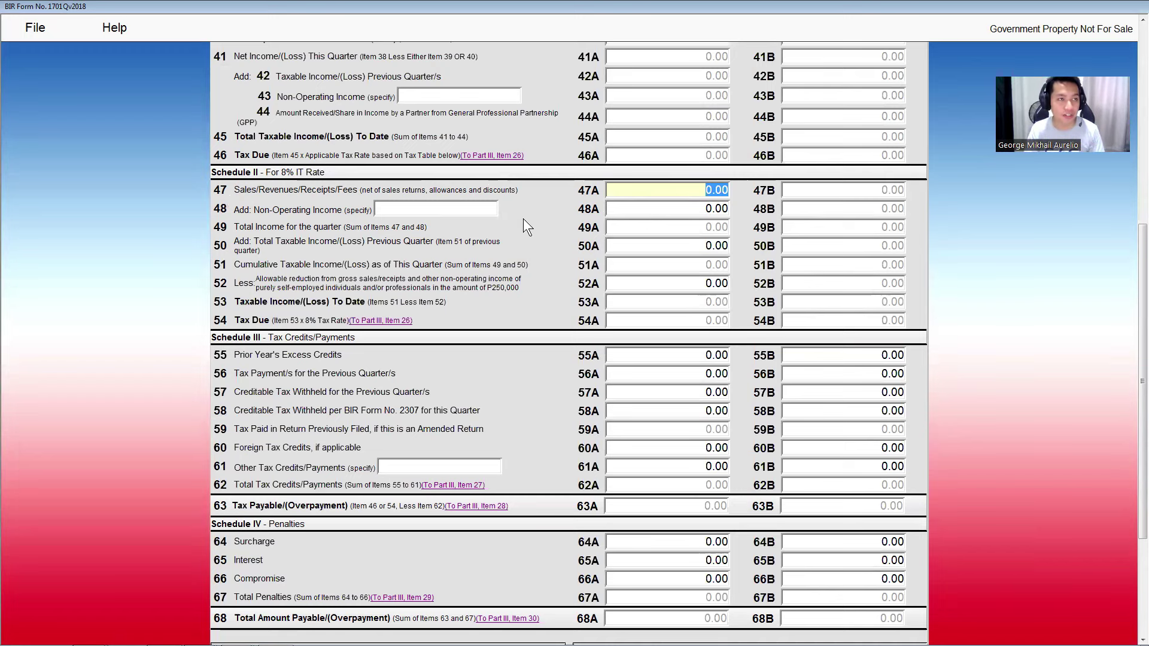
key("alt+Tab")
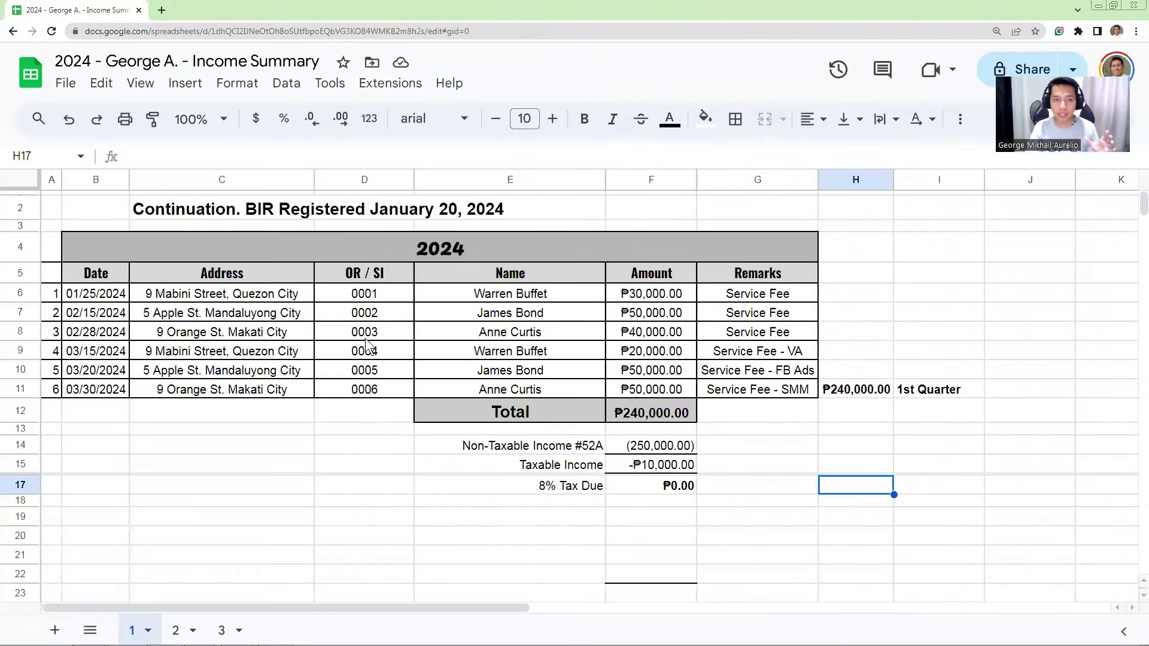
Check that F12's =SUM(F6:F11) gives ₱240,000.00 and the six selected amounts agree
left_click(366, 336)
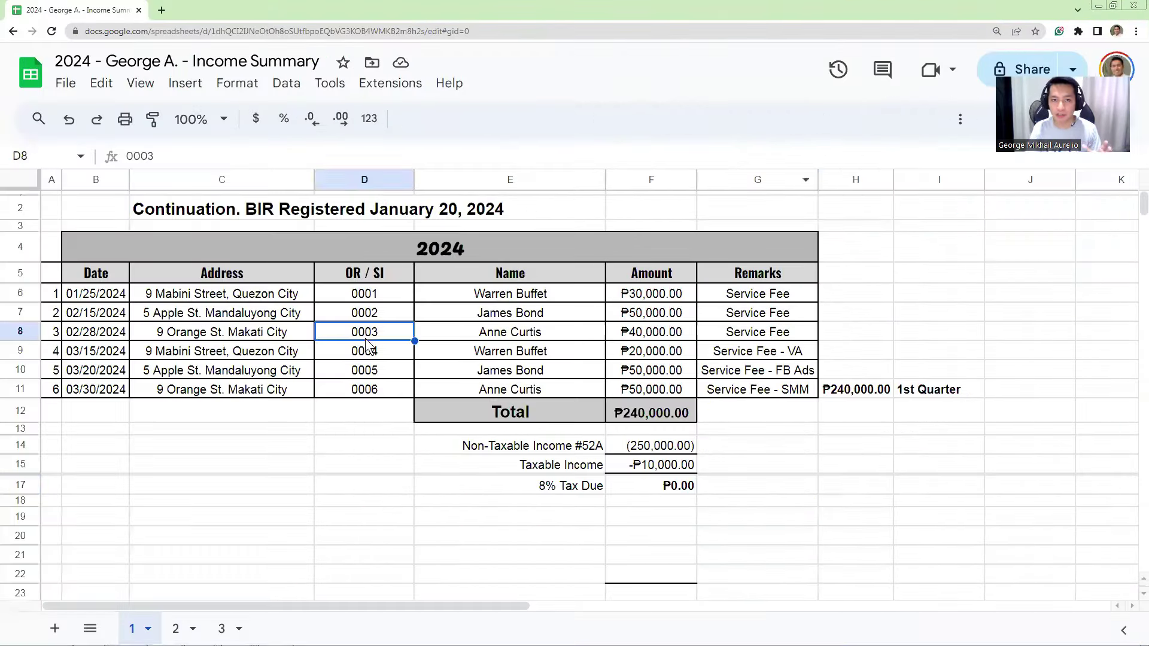
left_click(655, 410)
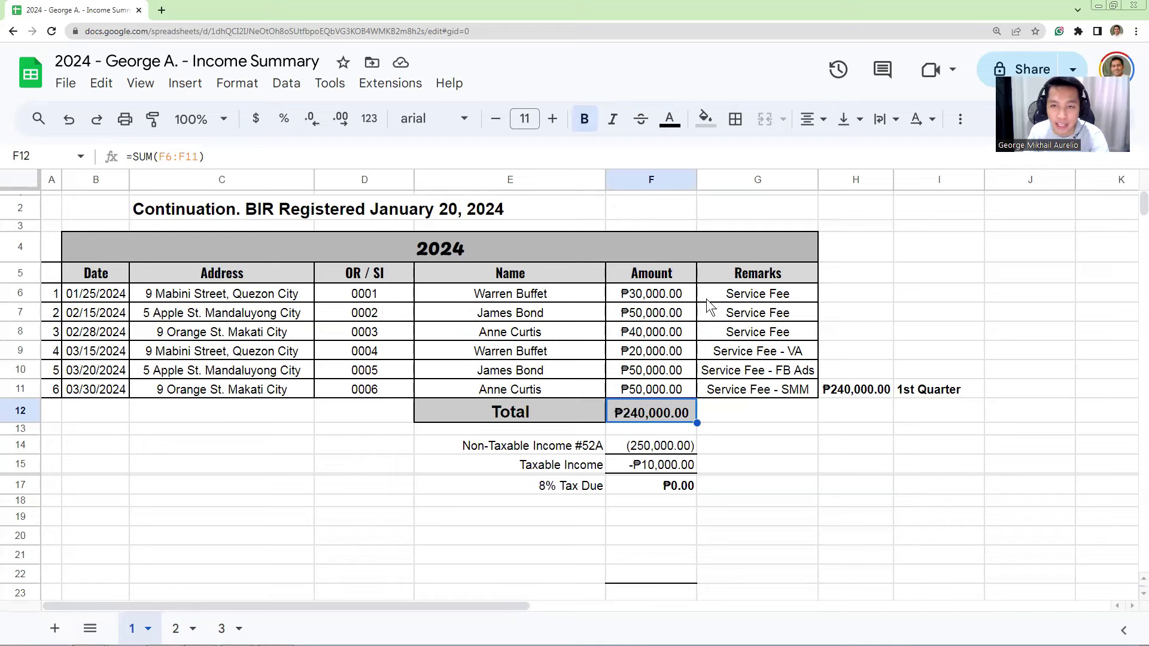
left_click_drag(658, 295, 670, 397)
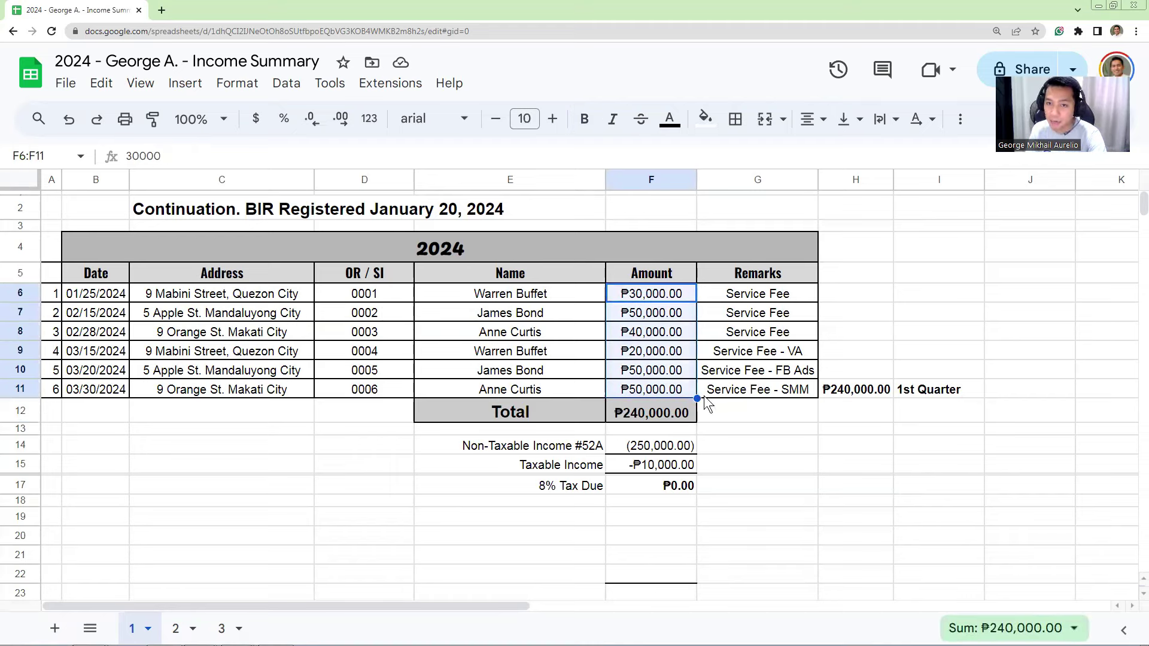
left_click(639, 416)
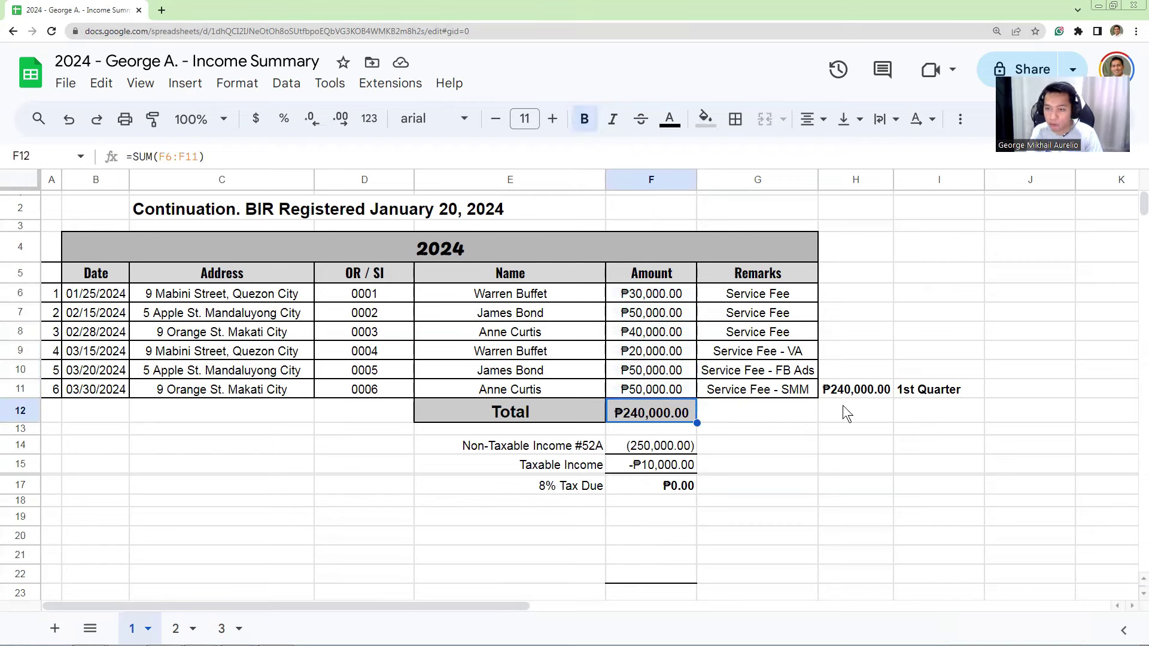
double_click(699, 4)
Enter 240000 sales in 47A and 250000 reduction in 52A, giving -10,000.00 taxable income
left_click(1099, 6)
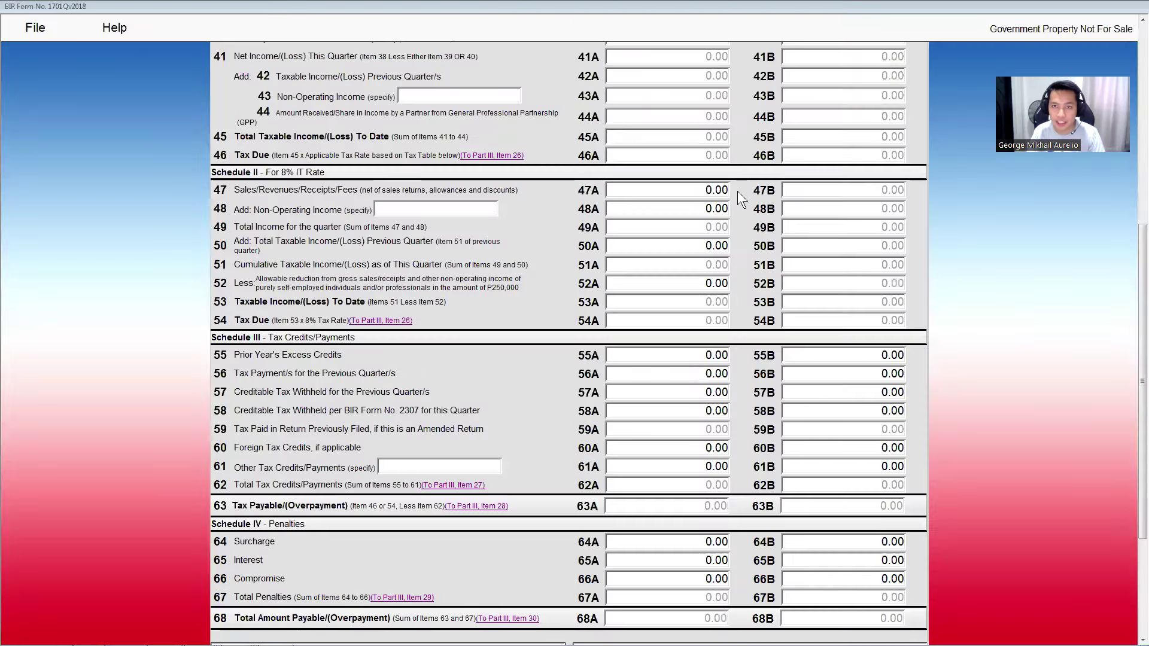
left_click(718, 191)
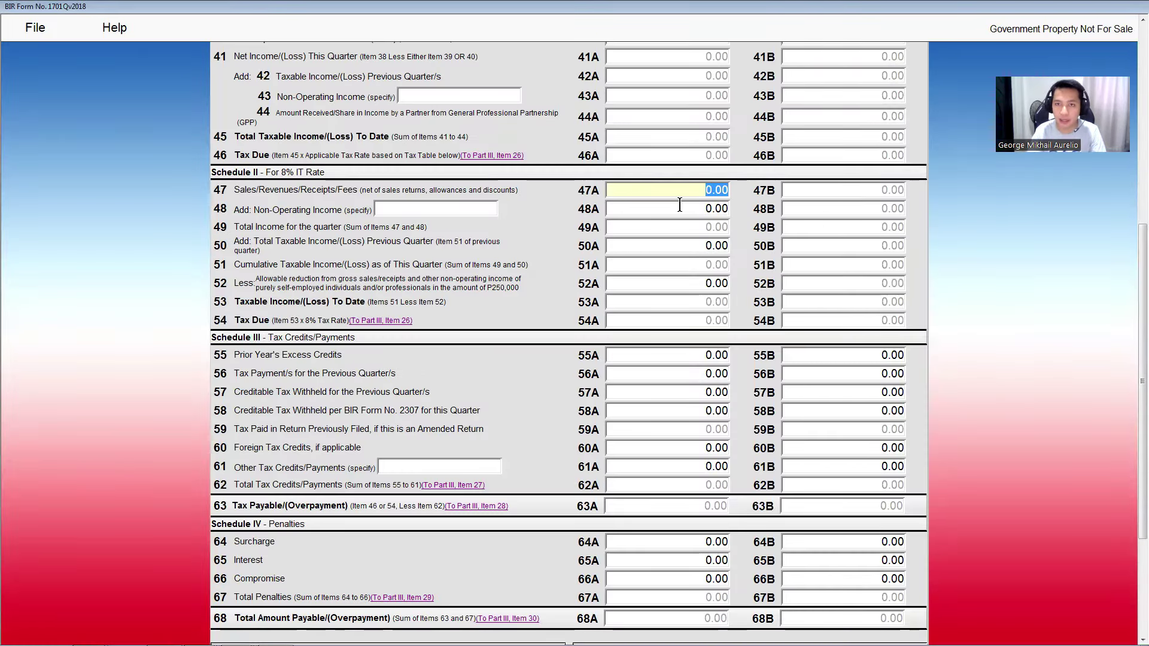
type("240000")
key("Tab")
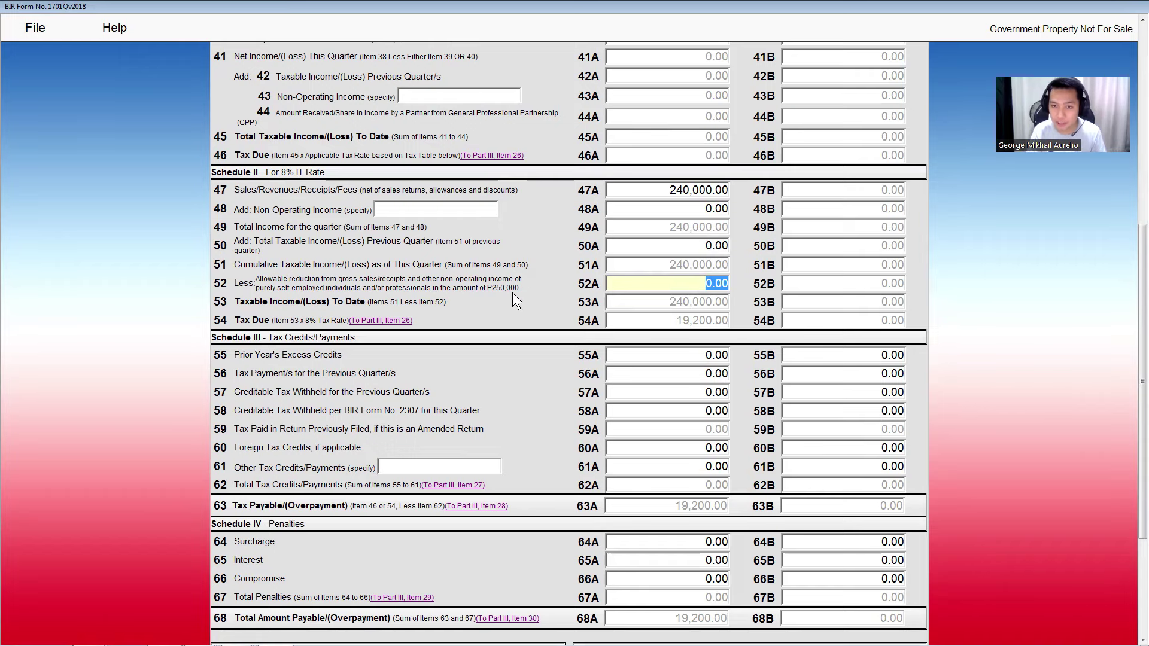
type("250000")
key("Tab")
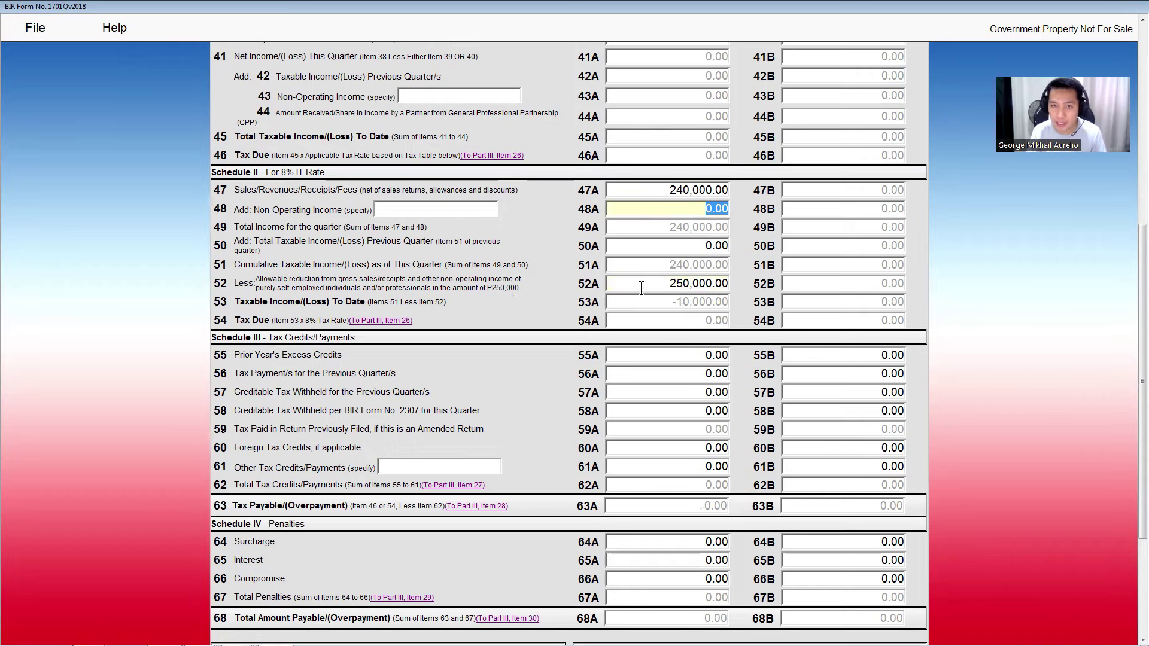
left_click(686, 301)
left_click(618, 314)
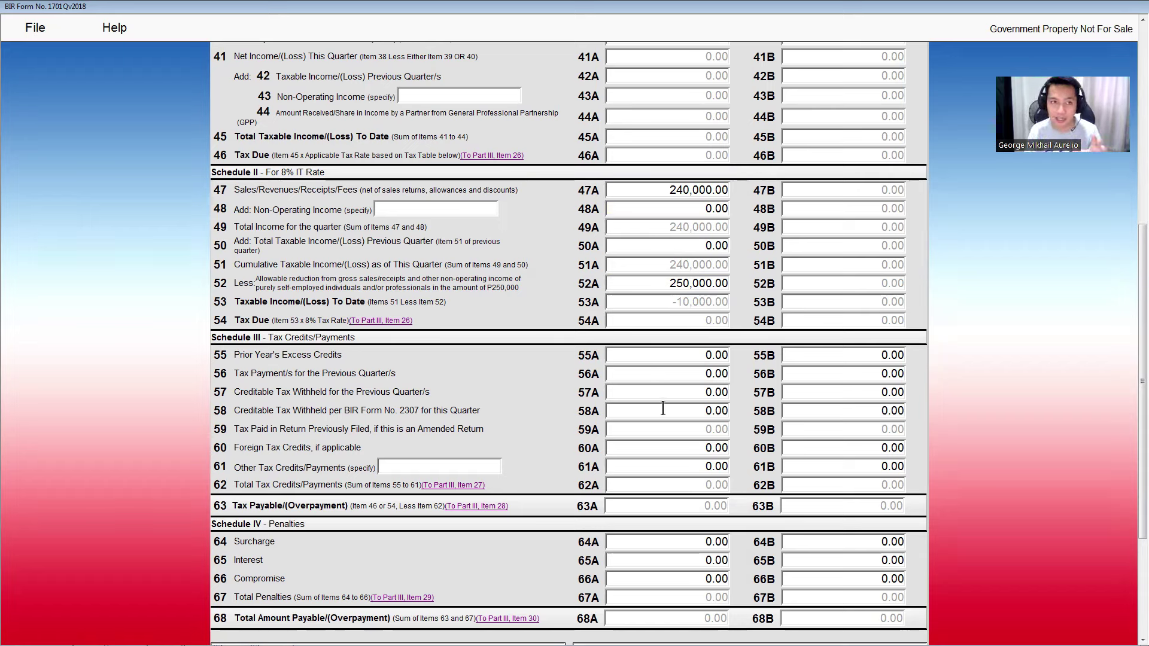
scroll(640, 425, "down", 5)
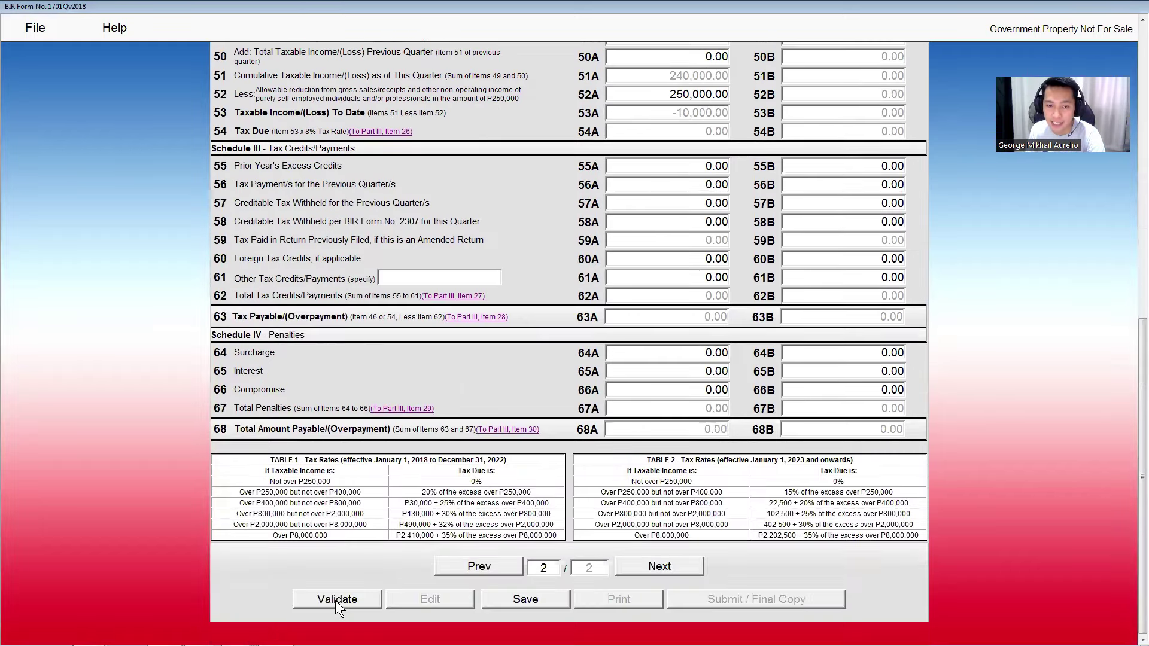
Validate the return, go back to page 1, and confirm Submit / Final Copy
left_click(335, 601)
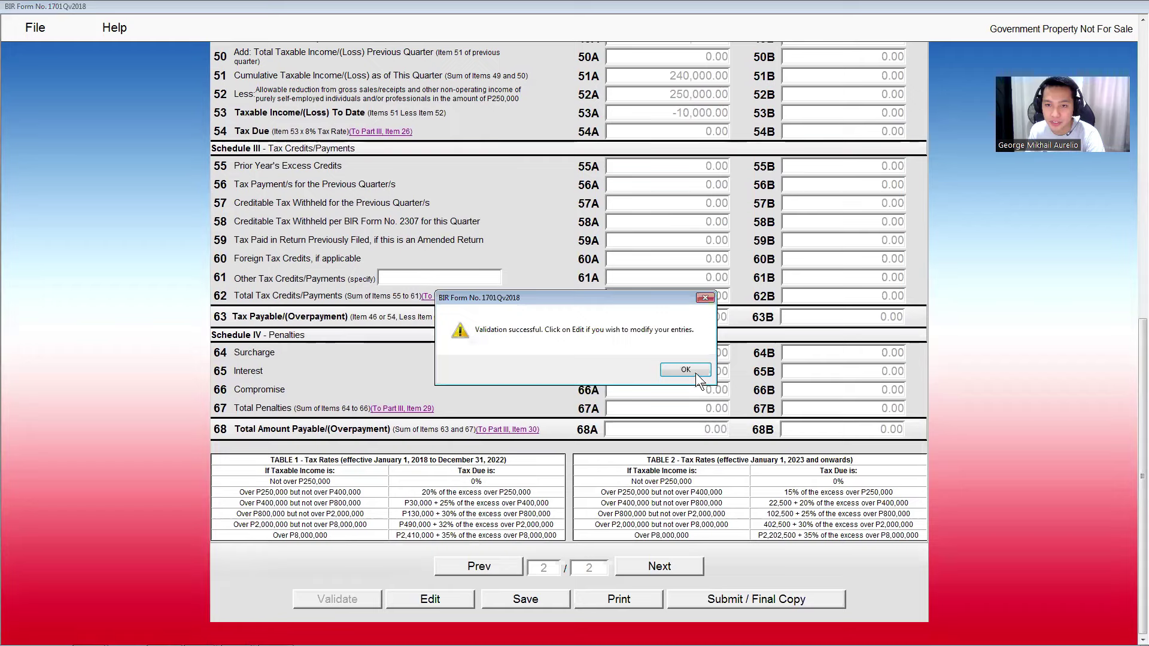
left_click(694, 371)
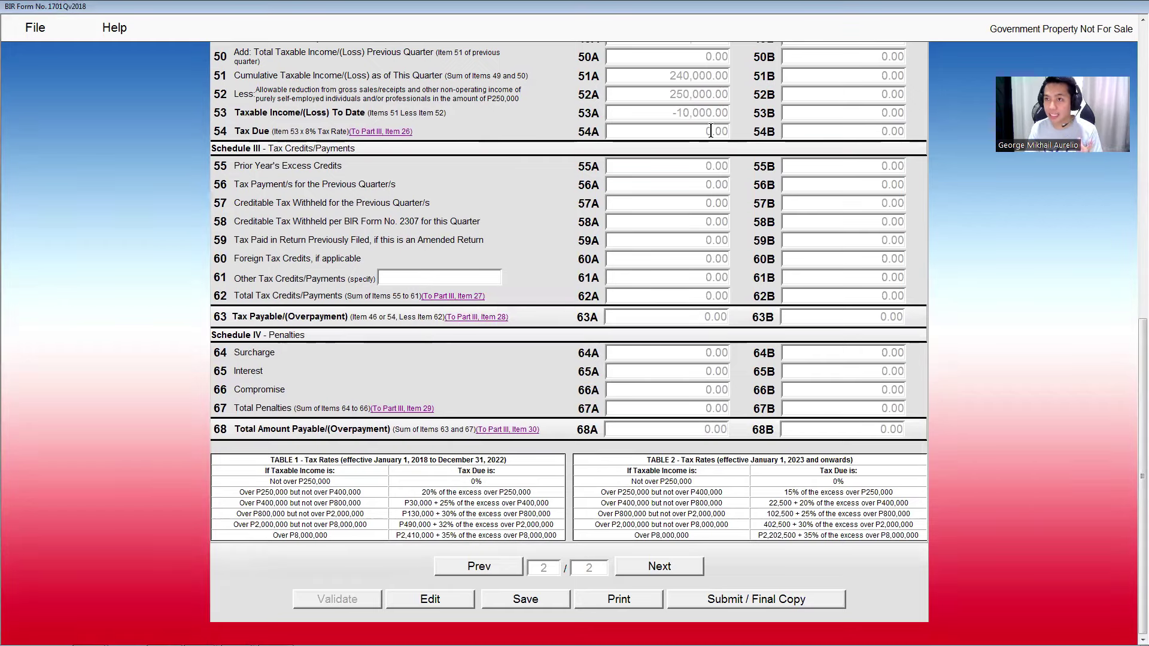
scroll(697, 173, "up", 3)
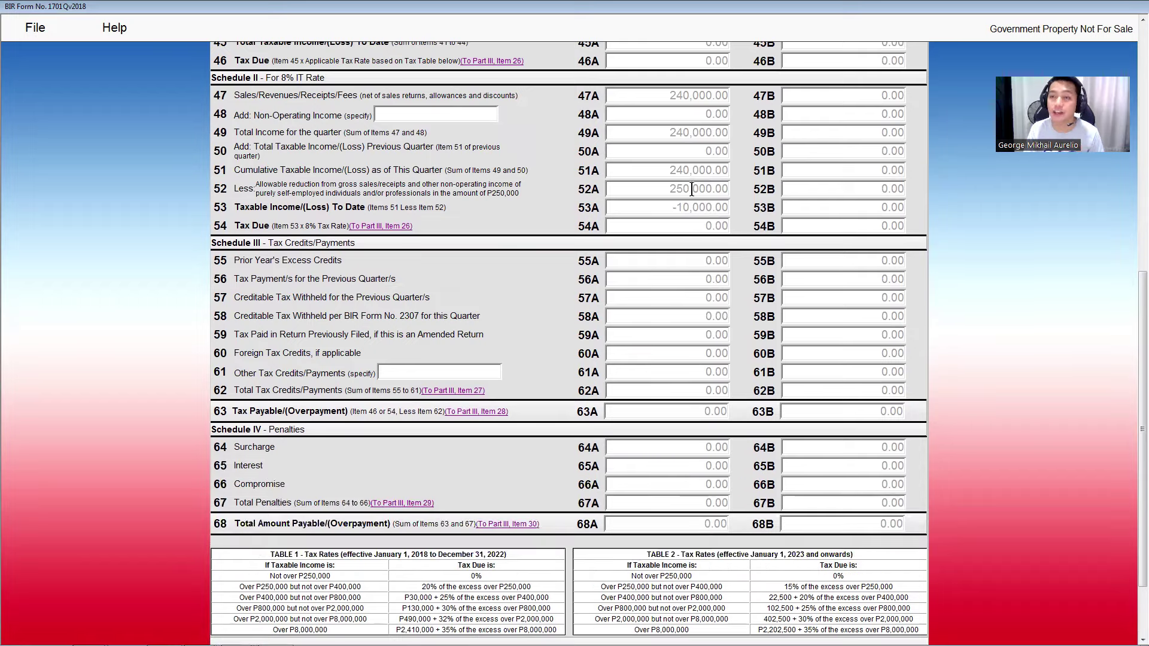
left_click(476, 411)
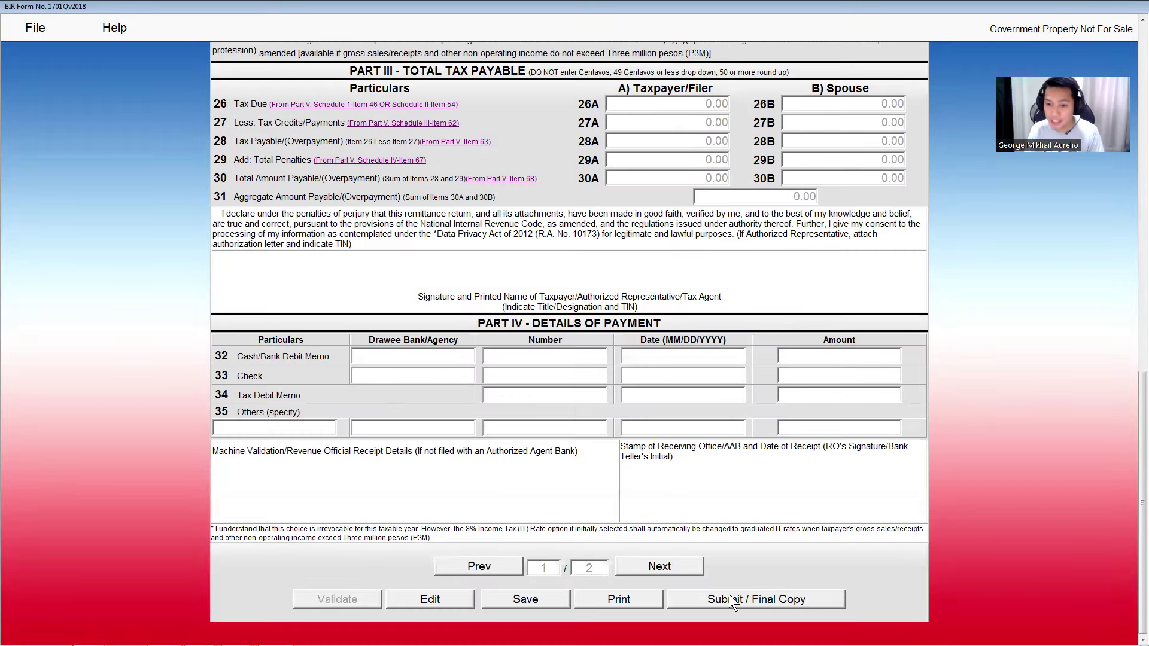
left_click(731, 597)
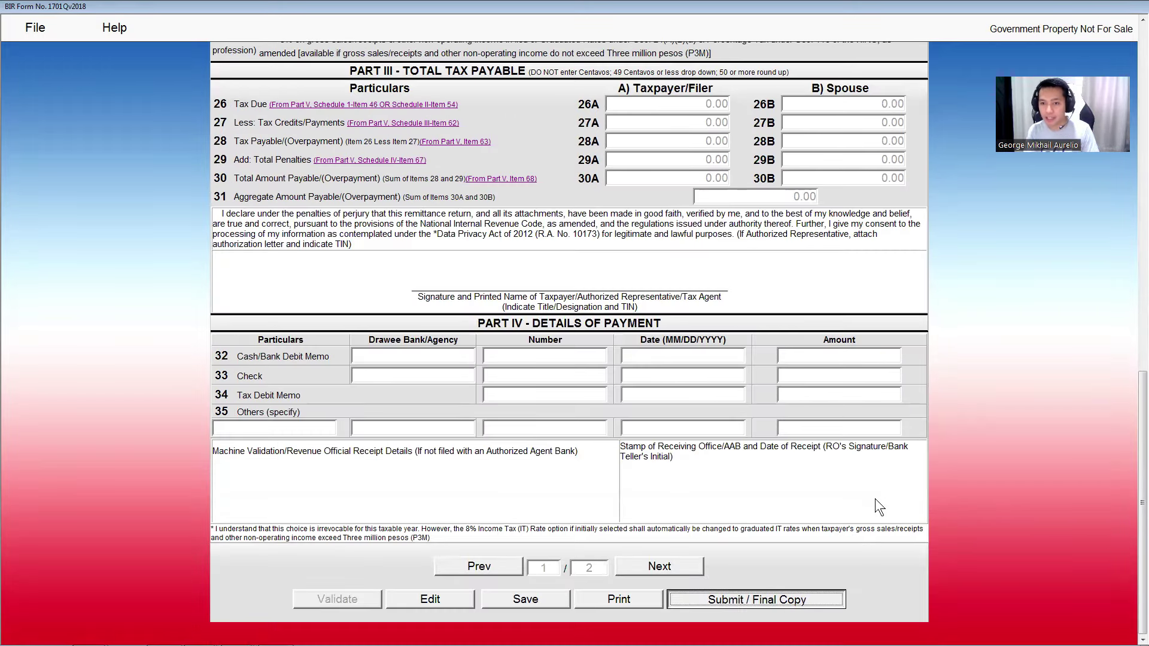
left_click(615, 379)
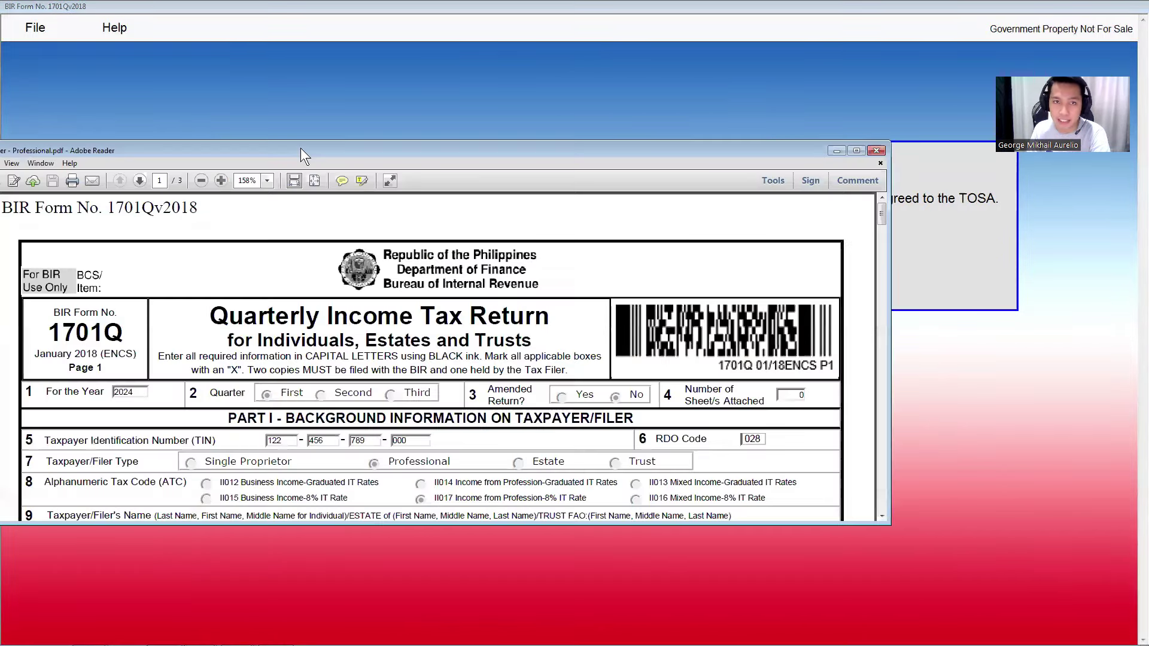
Enlarge the filed 1701Q PDF, move down to page 3, and highlight 'For Example Purposes' in the receipt title
double_click(301, 149)
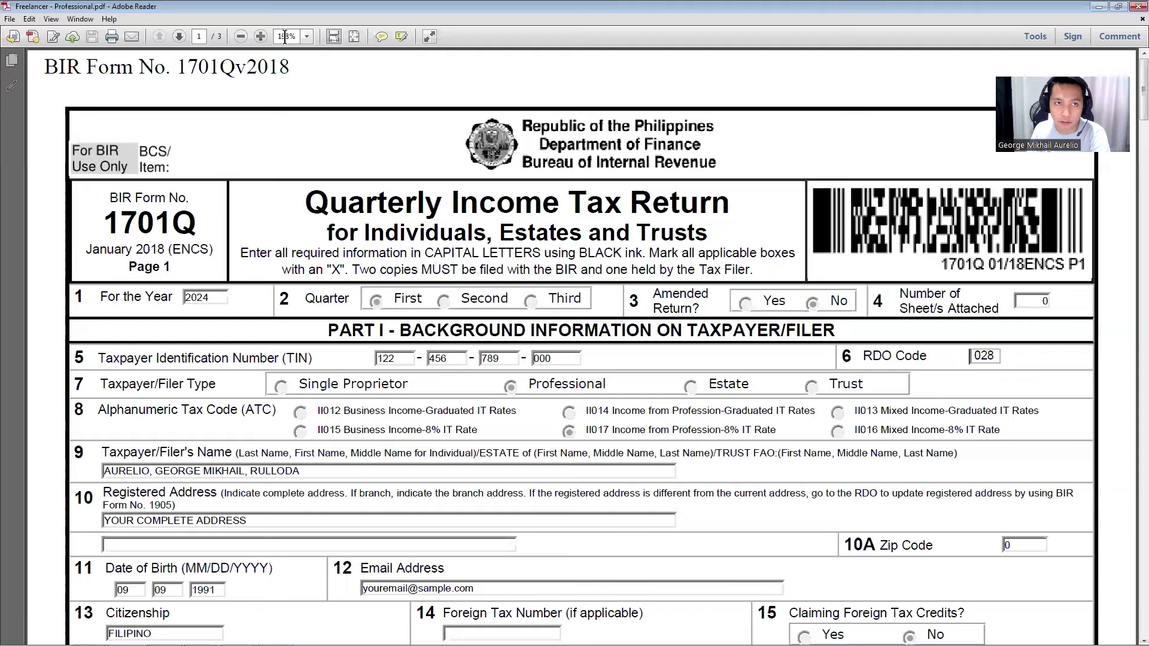
scroll(524, 207, "down", 1)
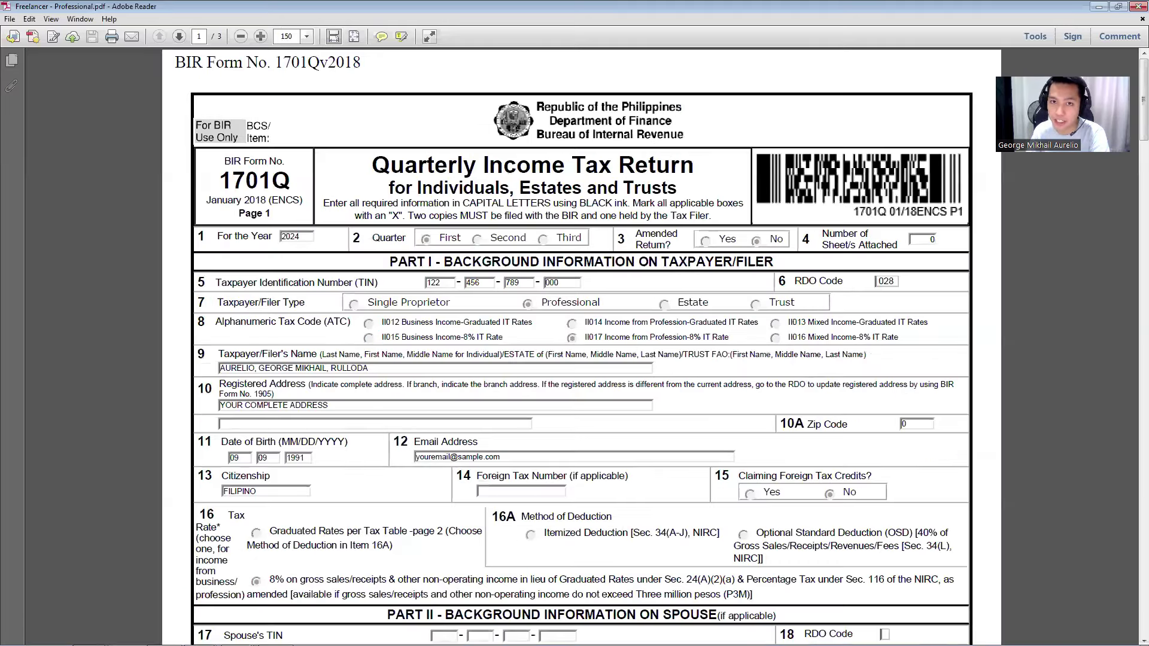
scroll(587, 245, "down", 1)
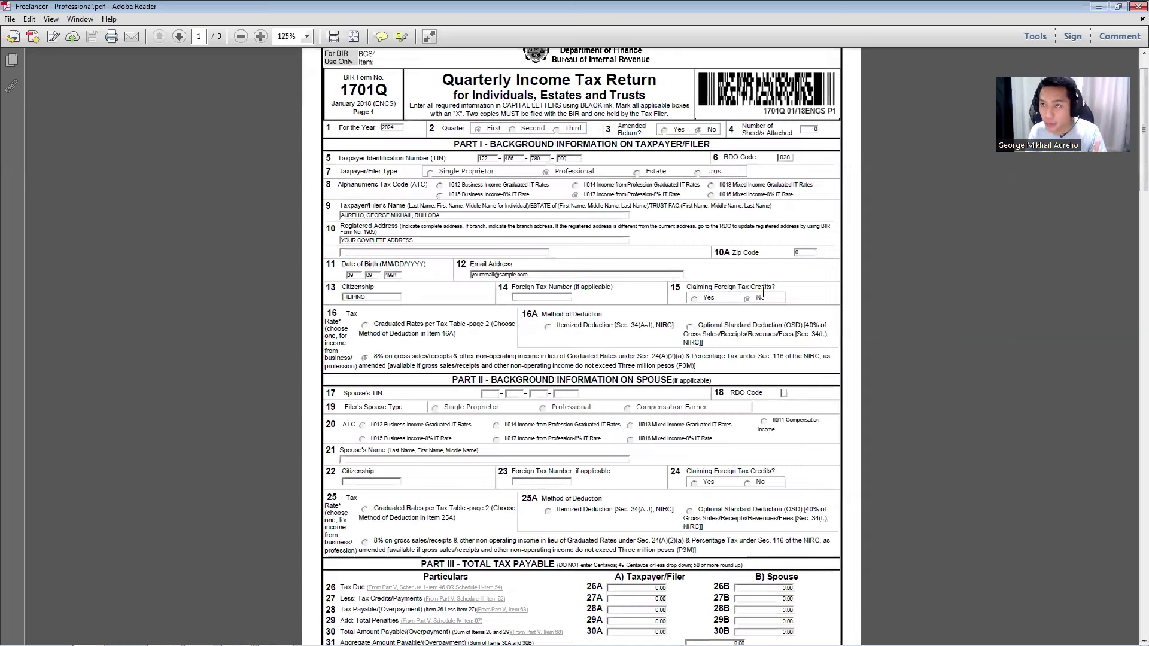
scroll(781, 279, "down", 1)
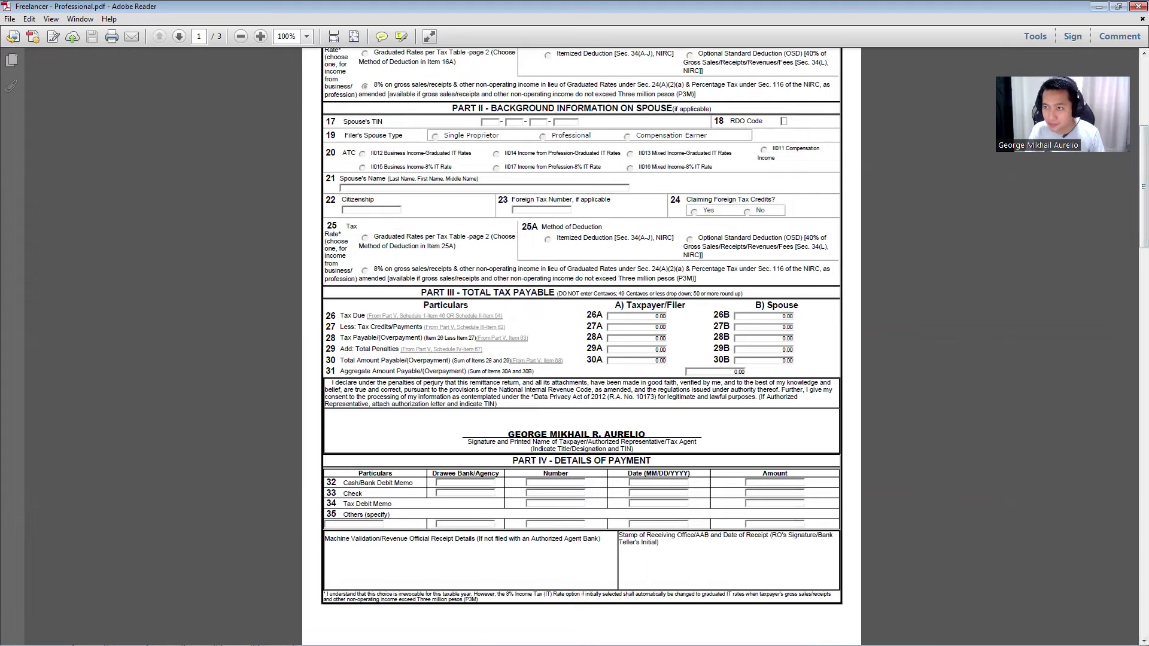
left_click_drag(1133, 202, 1129, 526)
left_click_drag(563, 106, 659, 112)
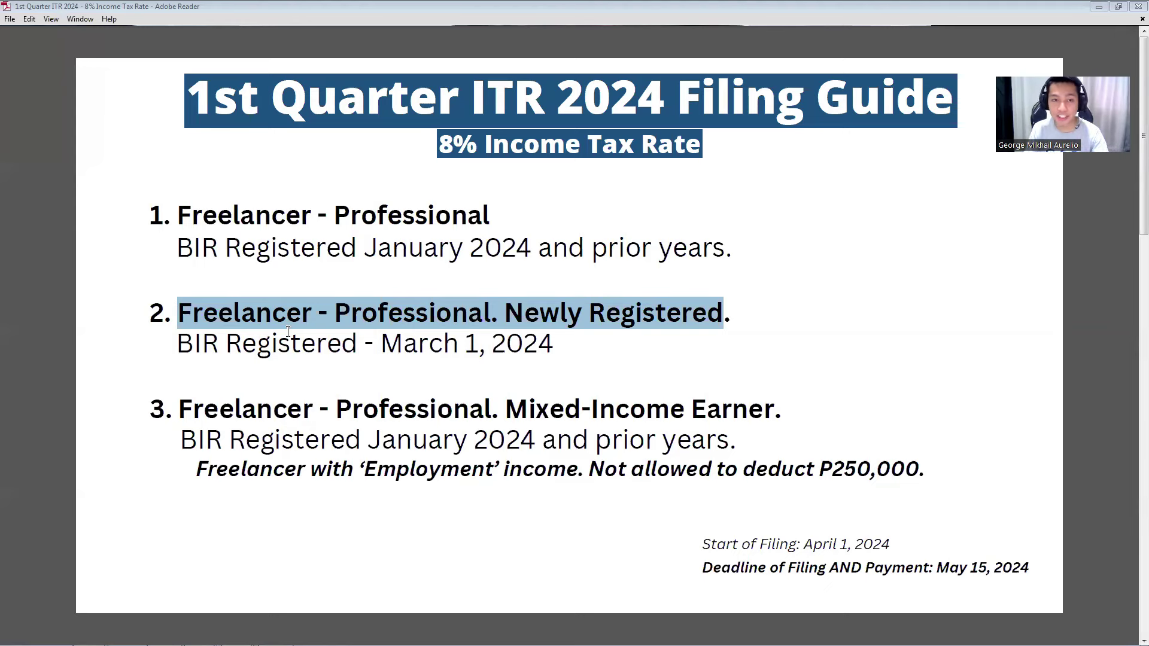
Highlight the filing guide's March 1, 2024 registration line, then switch to the eBIRForms profile
left_click_drag(178, 342, 551, 358)
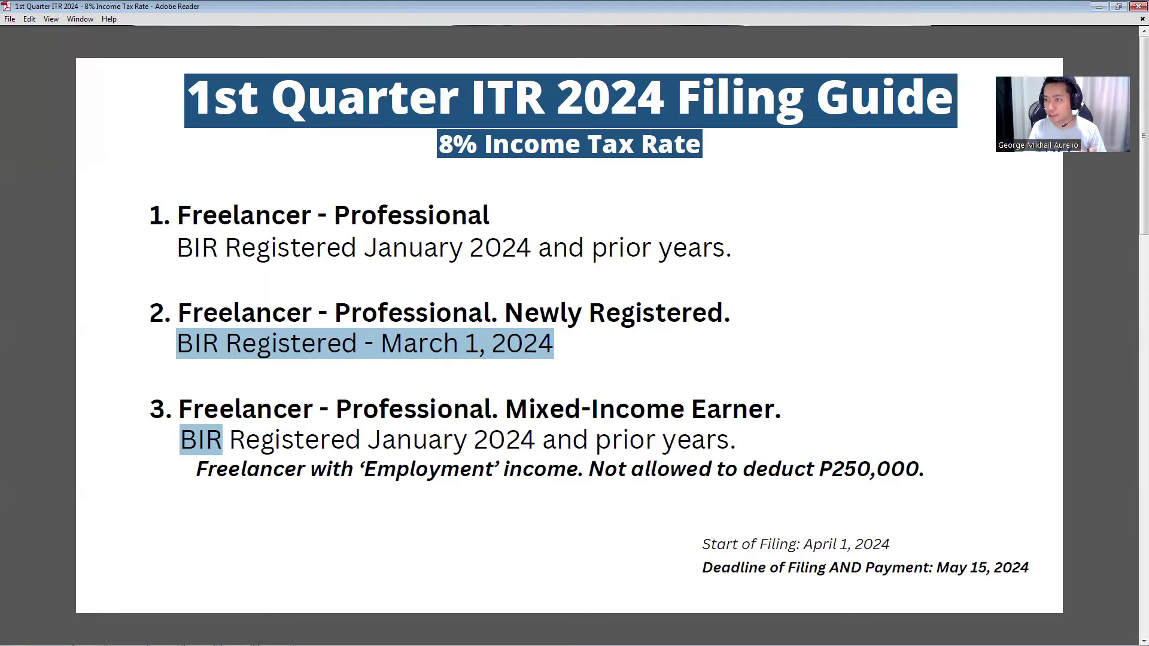
key("alt+Tab")
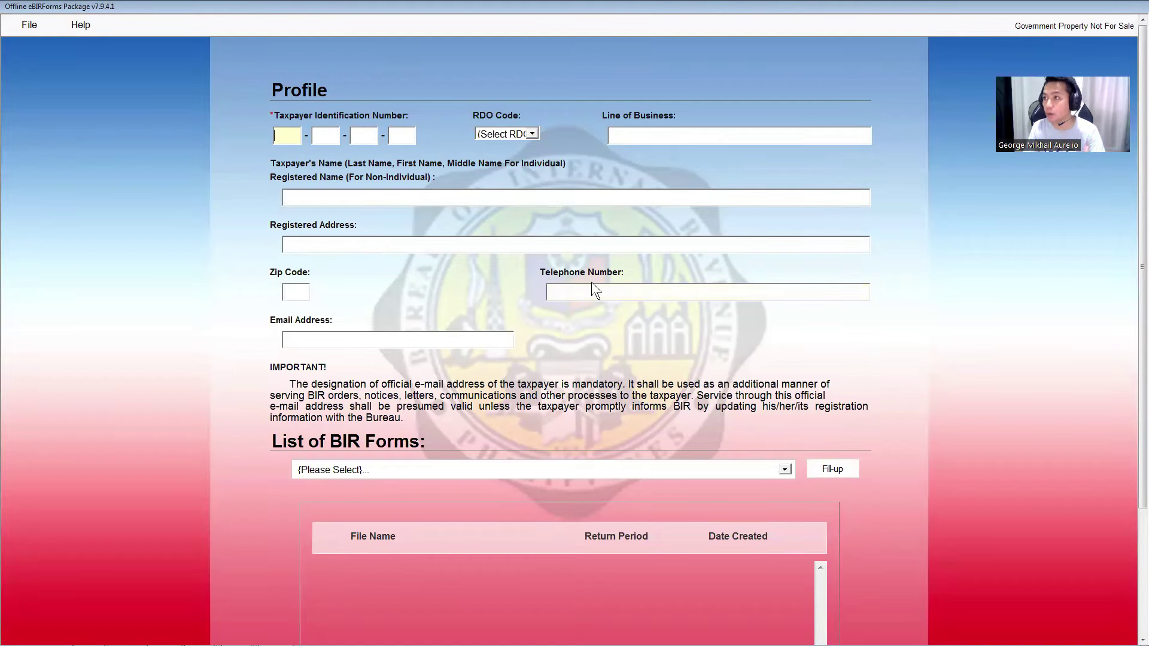
Highlight the March 1 filing start date for 1701Q on the Certificate of Registration
left_click(650, 243)
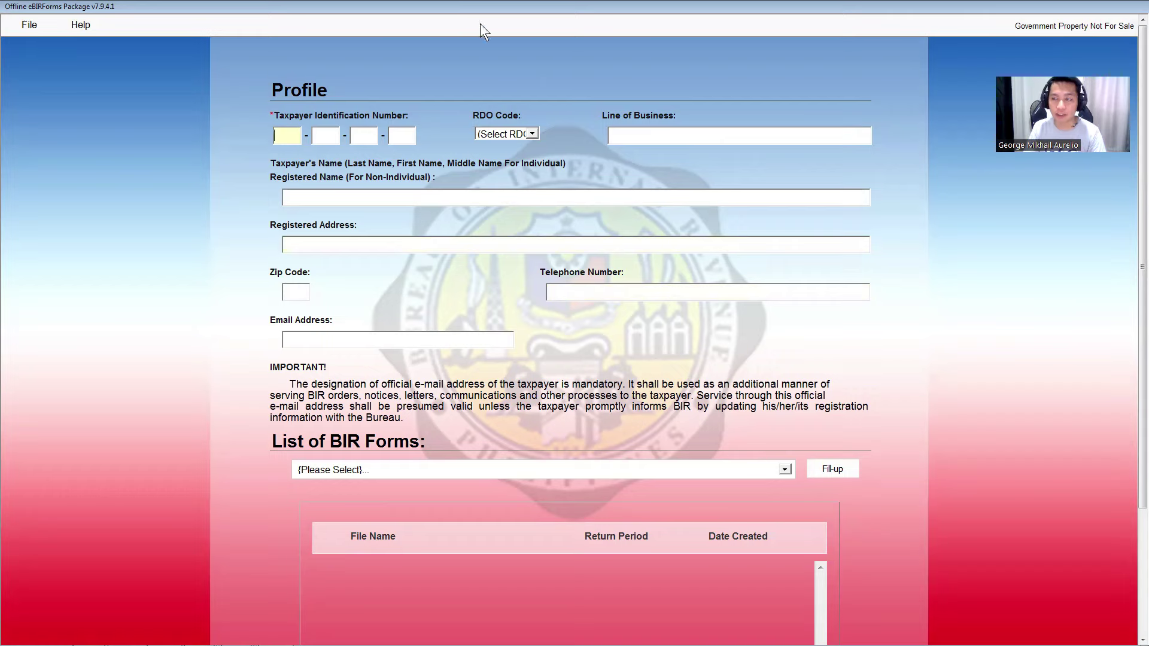
key("alt+Tab")
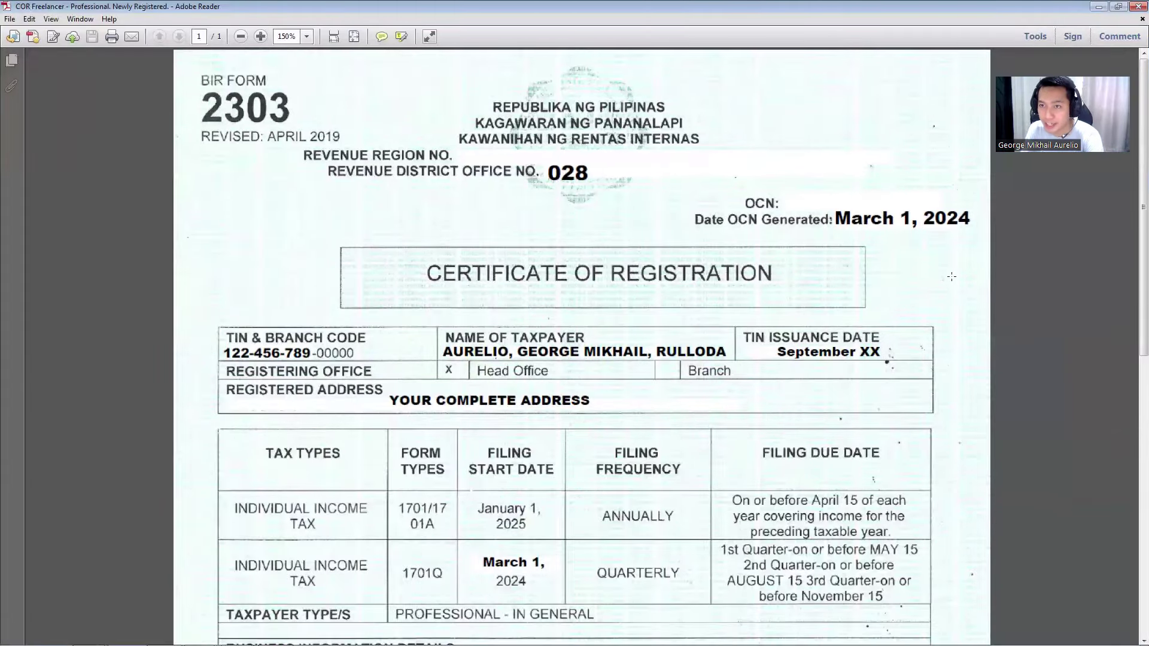
scroll(889, 363, "down", 1)
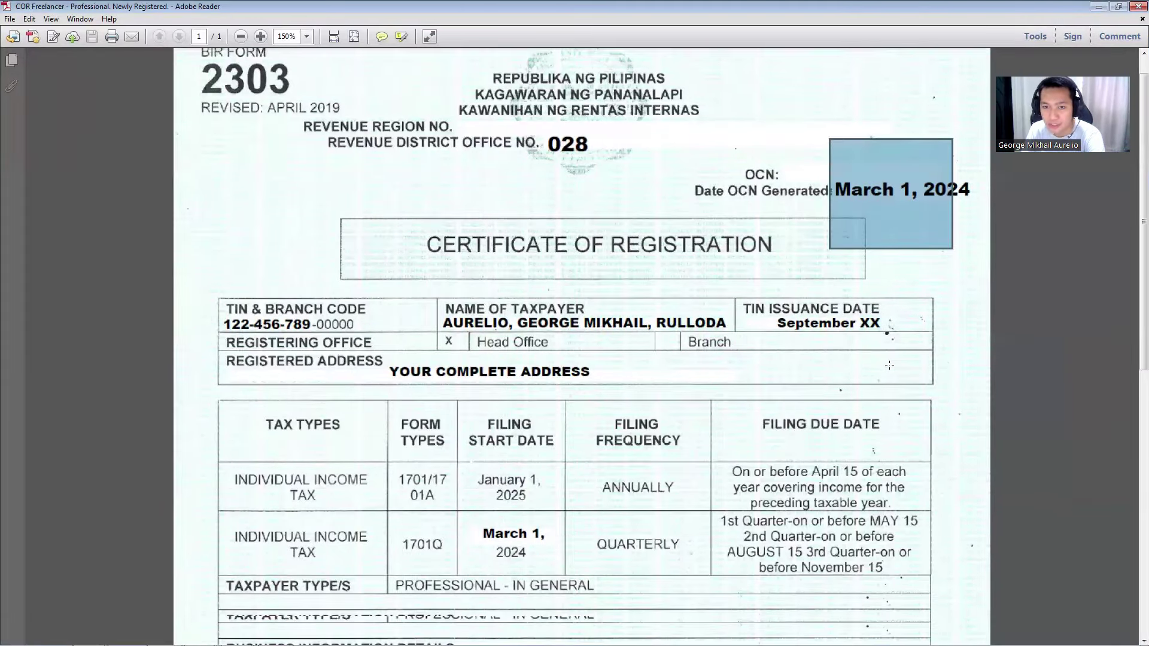
scroll(889, 364, "down", 4)
scroll(766, 453, "down", 2)
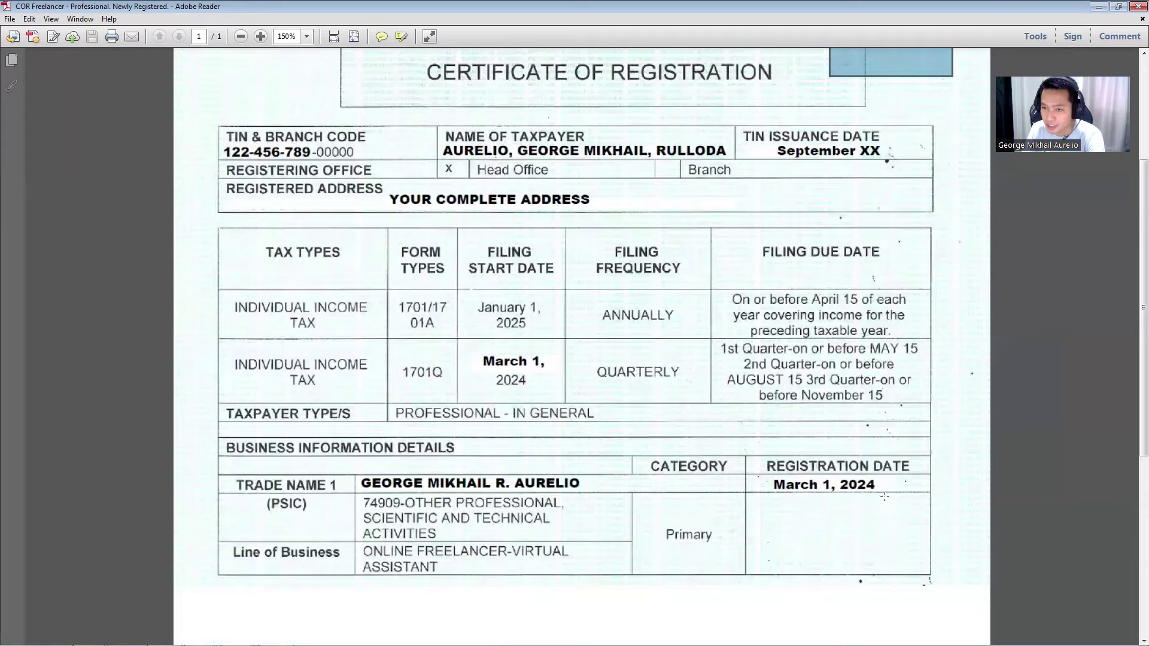
scroll(391, 406, "up", 2)
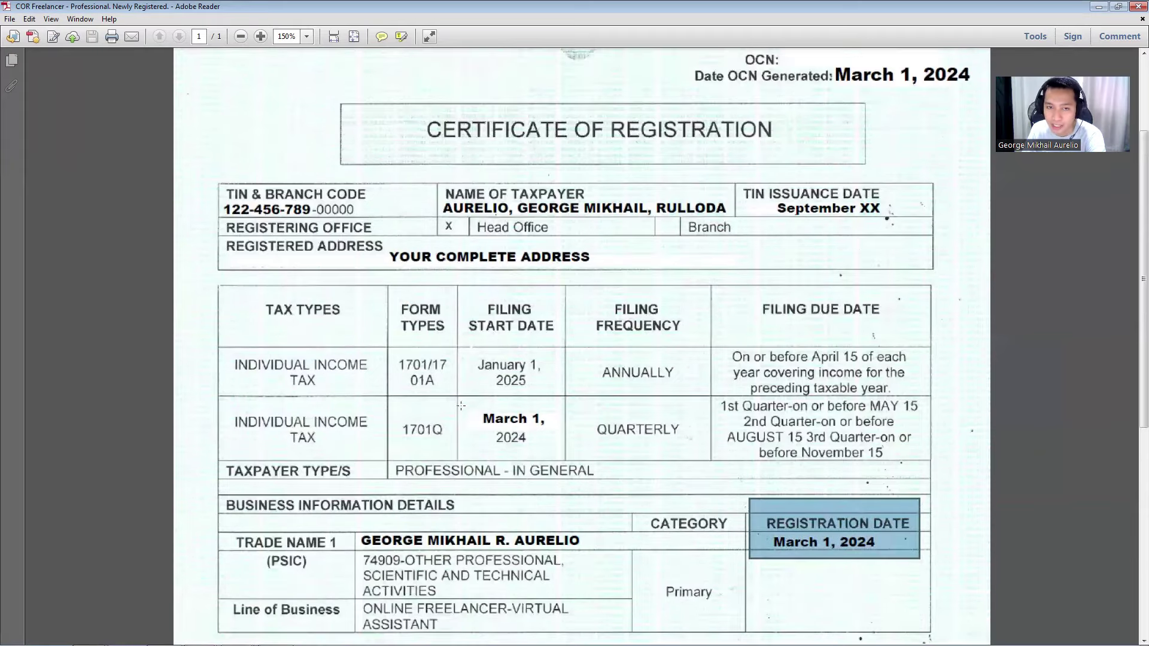
left_click_drag(214, 405, 927, 461)
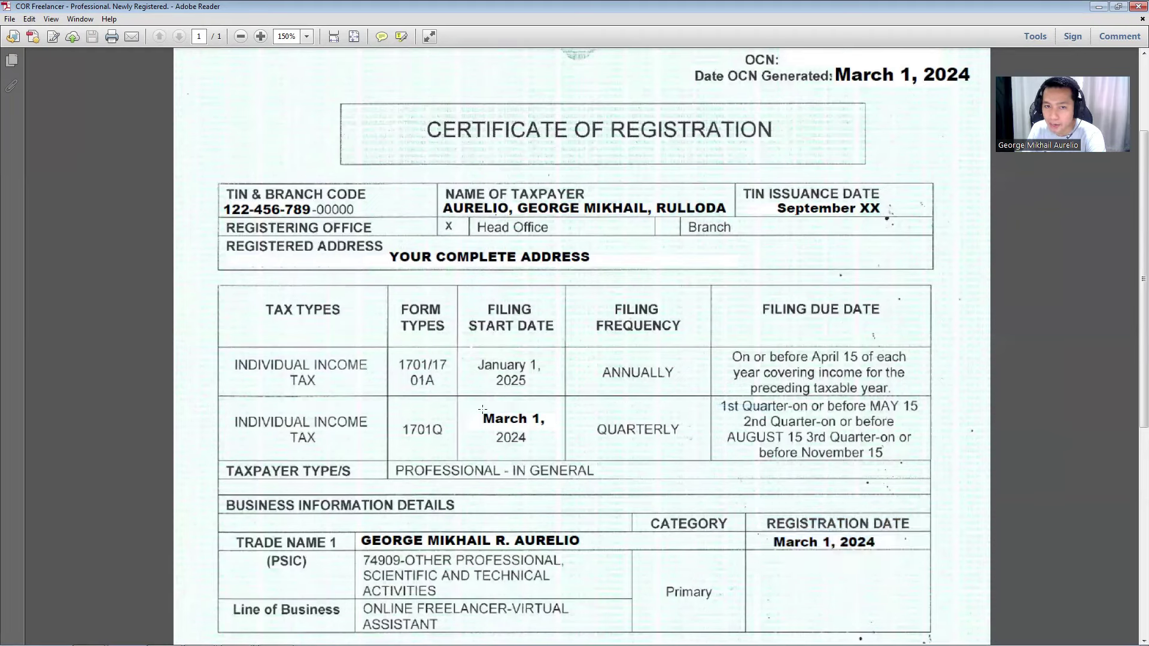
left_click_drag(564, 425, 465, 399)
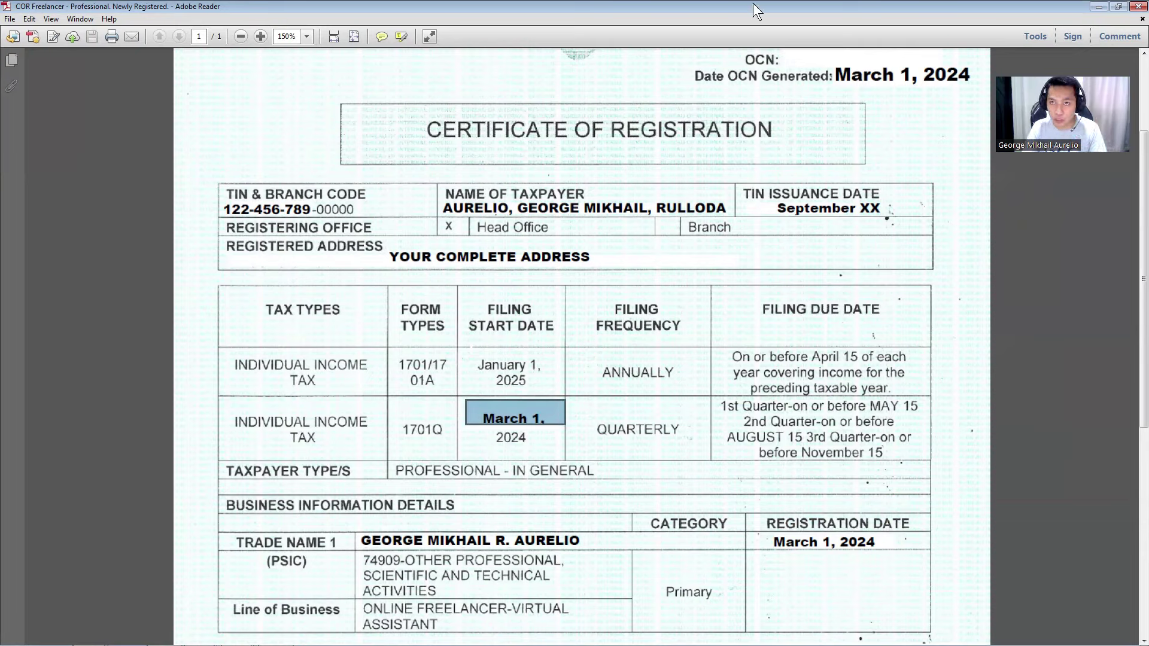
Compare the certificate against the eBIRForms profile, then move the certificate mostly out of view
left_click_drag(769, 5, 702, 66)
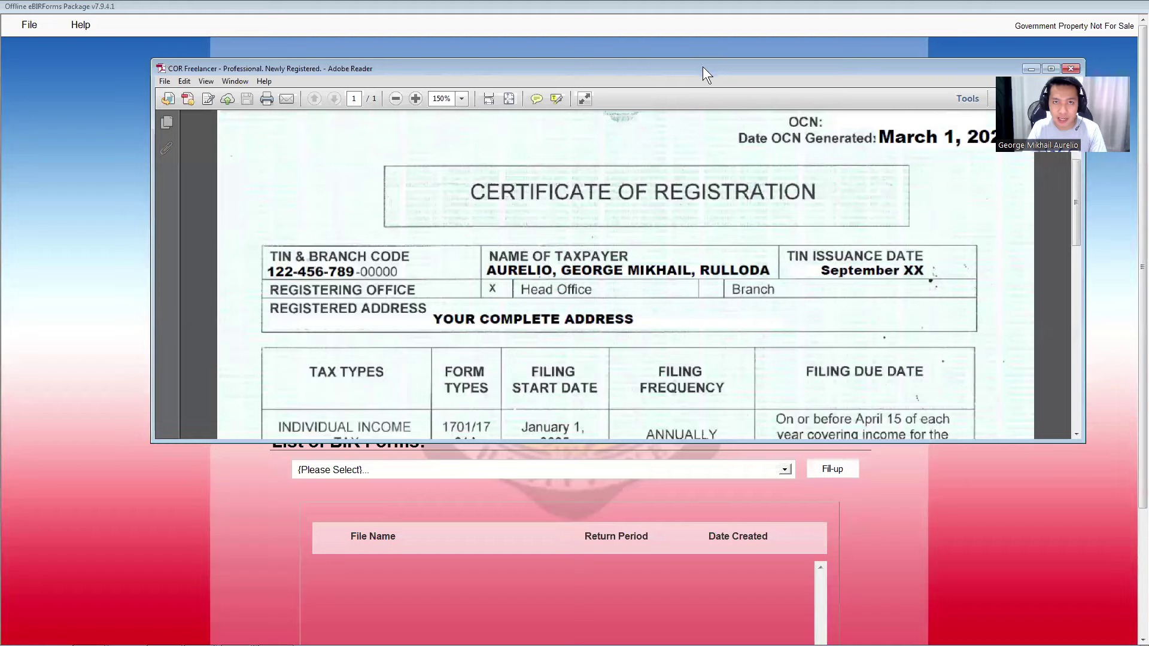
key("alt+Tab")
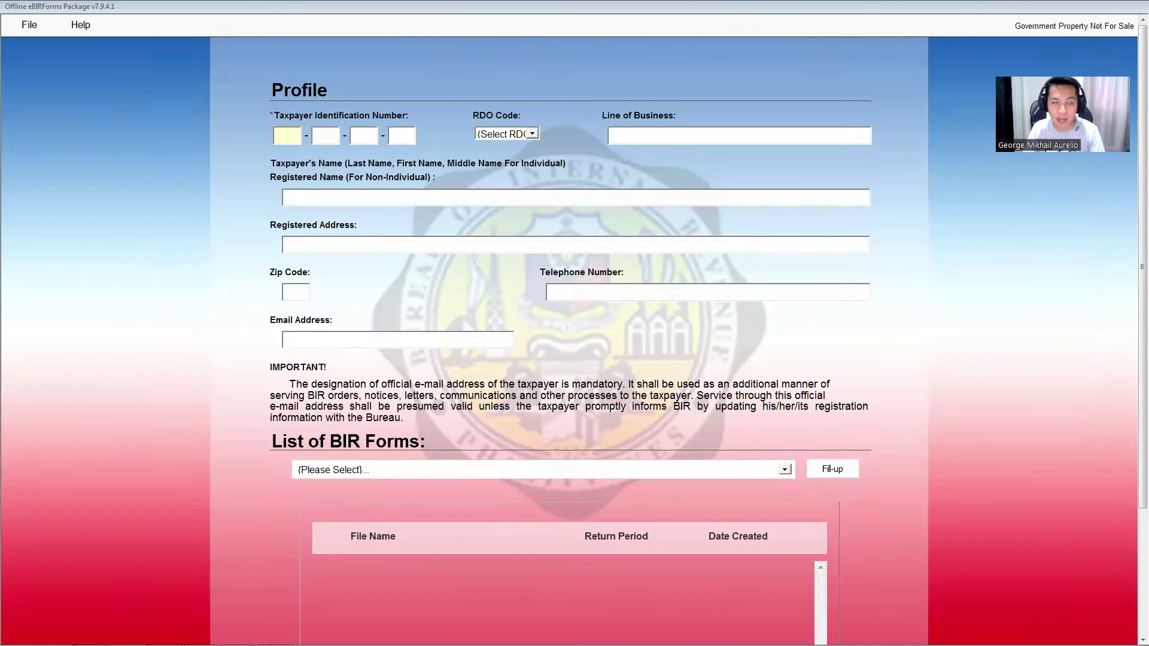
key("alt+Tab")
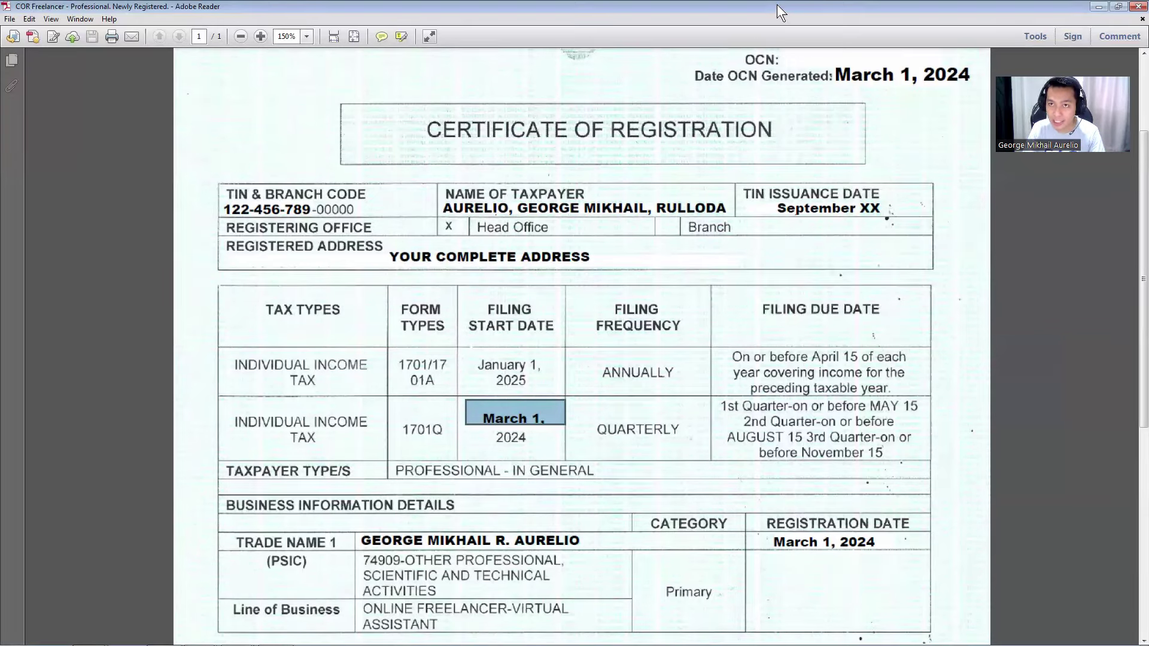
key("alt+Tab")
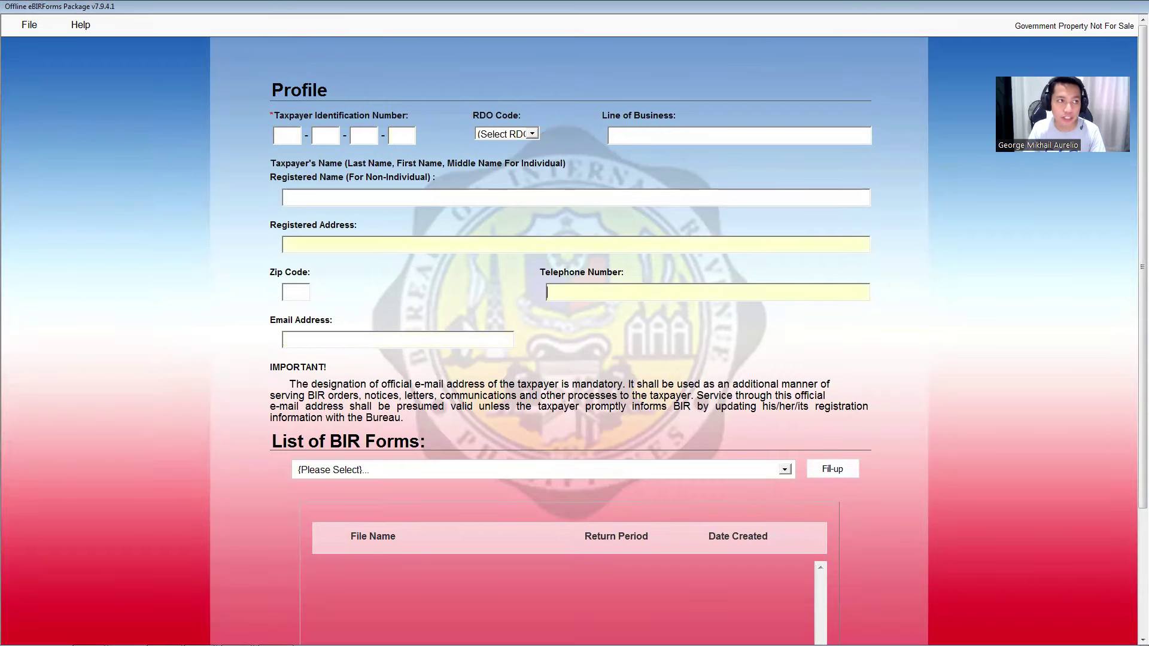
key("alt+Tab")
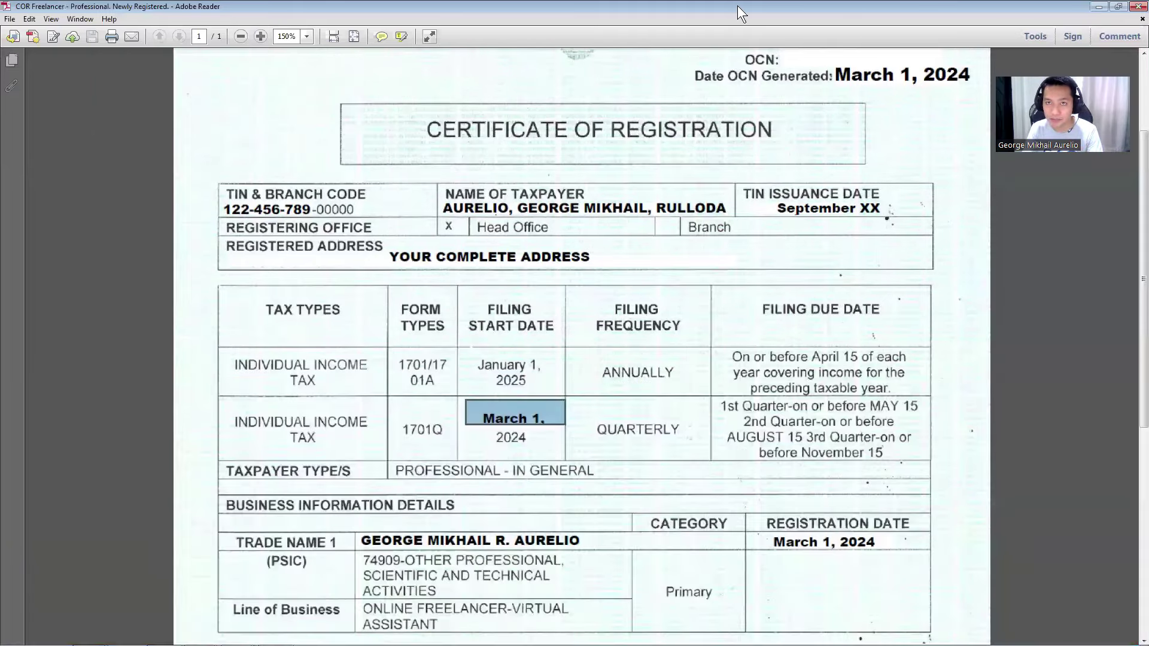
left_click_drag(737, 5, 13, 119)
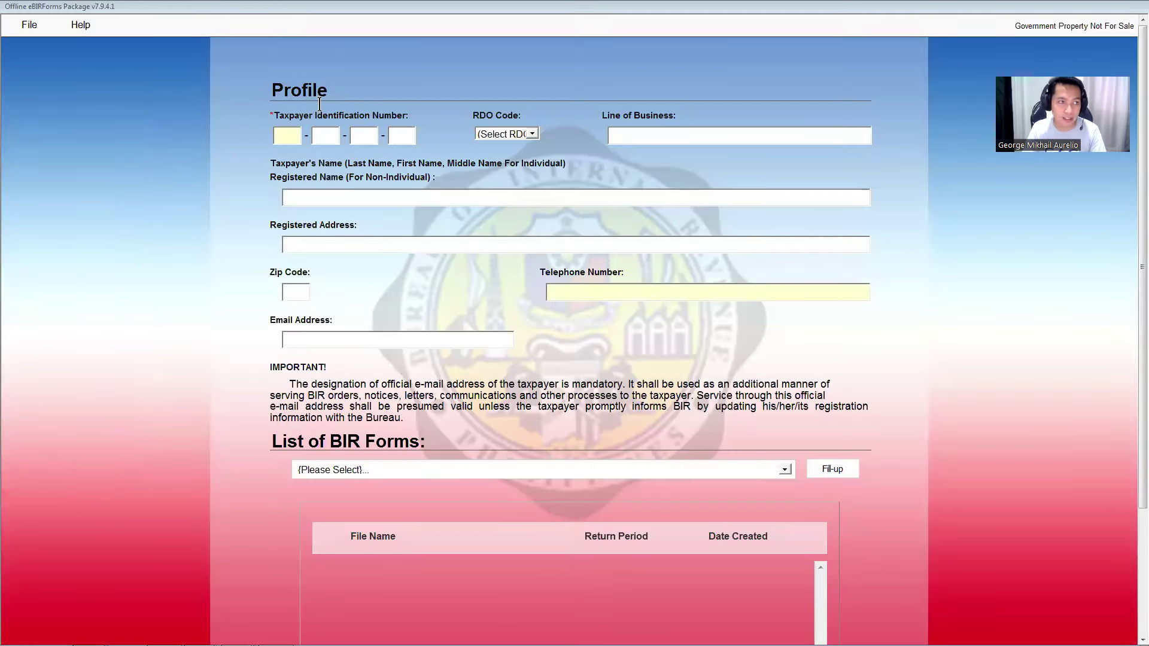
Load the saved taxpayer profile with TIN, RDO 028, name, address and VIRTUAL ASSISTANT business line
left_click(605, 240)
key("Tab")
key("Tab")
key("Tab")
key("Tab")
key("Tab")
key("Tab")
key("Tab")
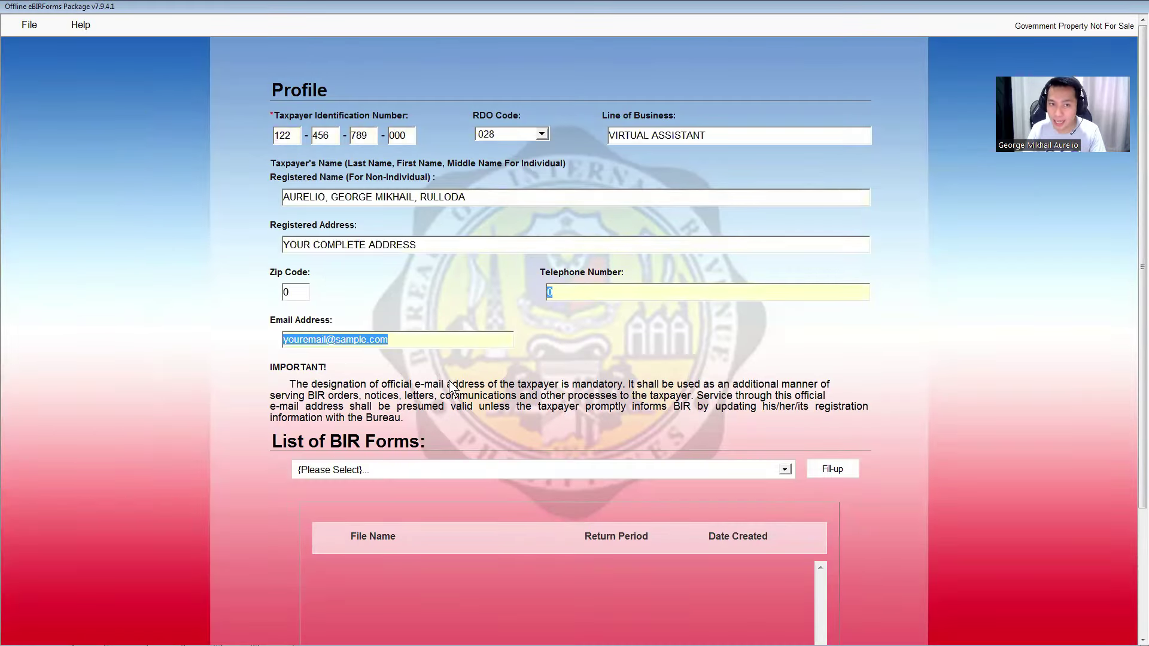
key("Tab")
key("Tab")
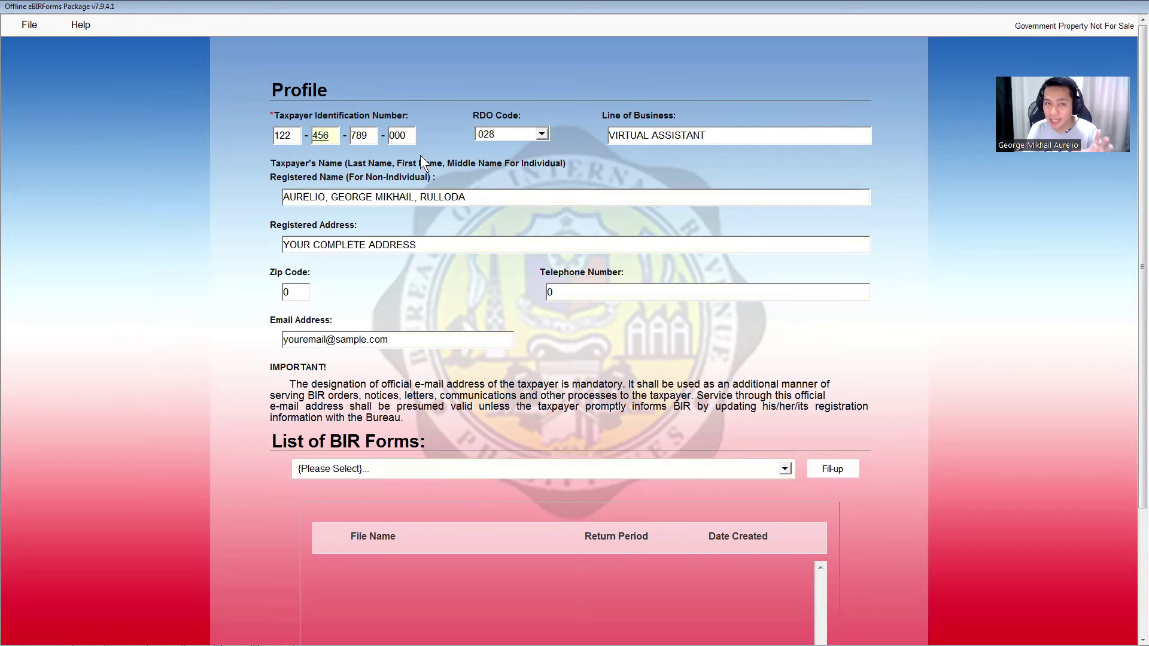
key("Tab")
key("Tab")
key("Tab")
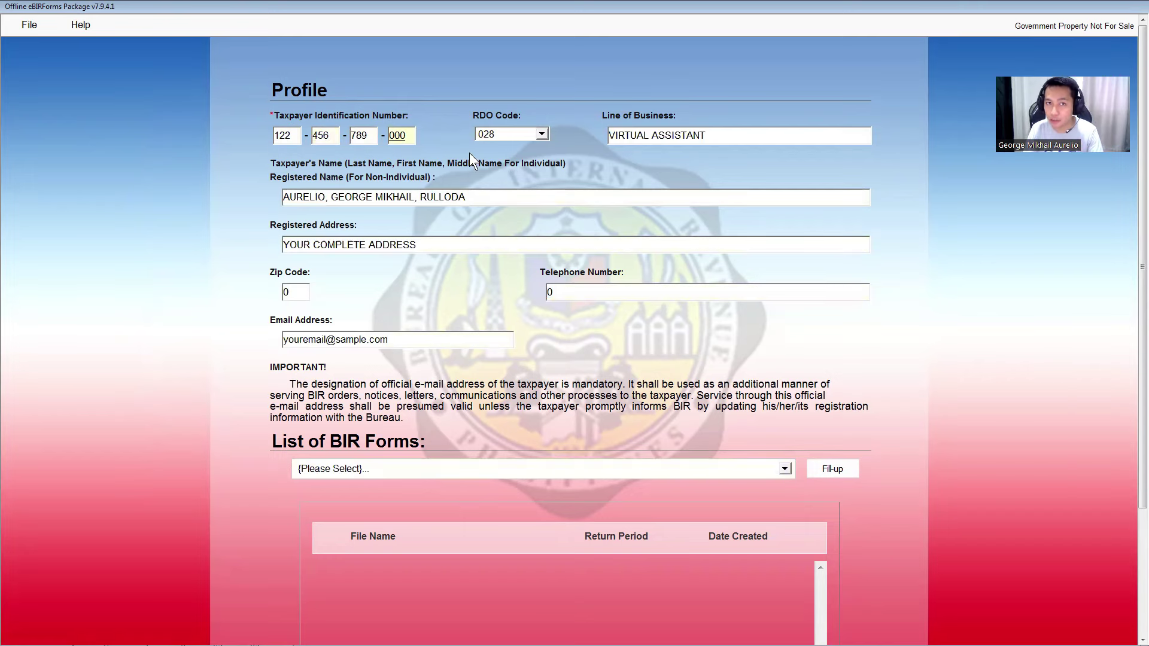
key("Tab")
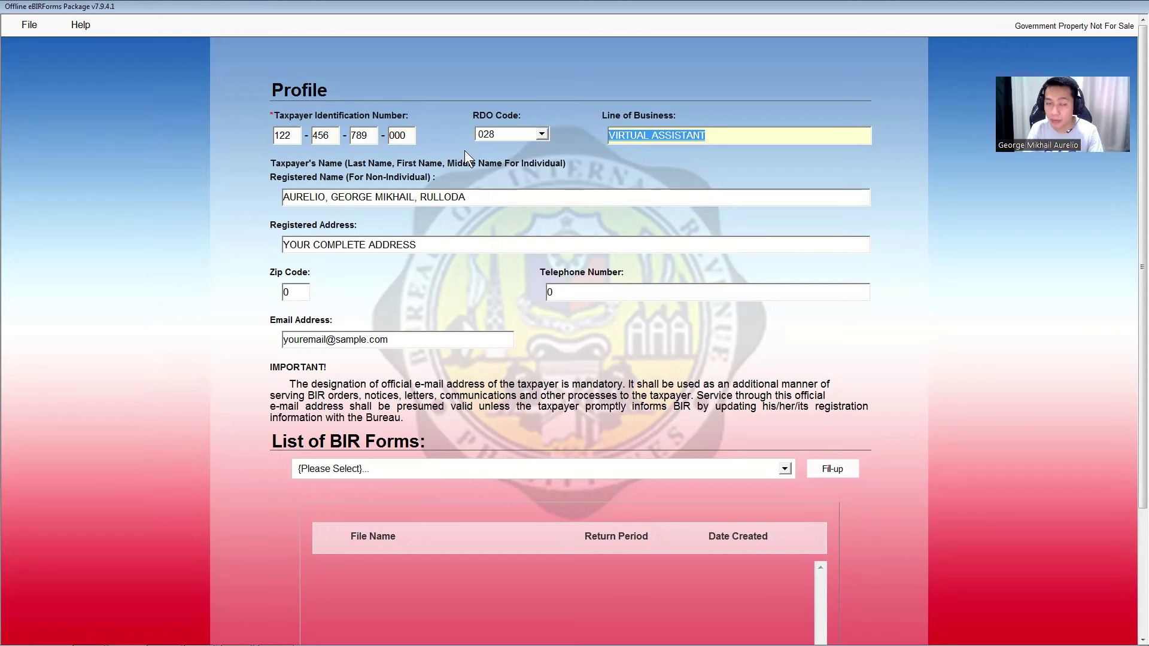
key("Tab")
key("Tab")
key("Tab")
key("Tab")
key("Tab")
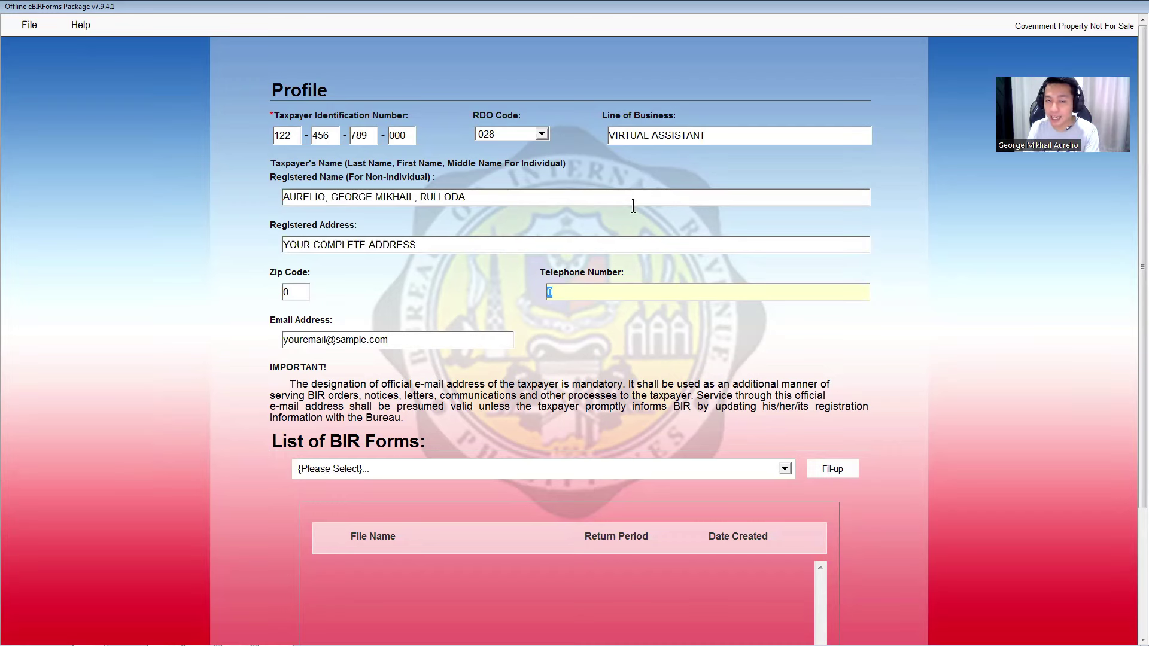
left_click(727, 133)
Compare the registered name on the certificate, note the List of BIR Forms, and maximize the certificate
key("alt+Tab")
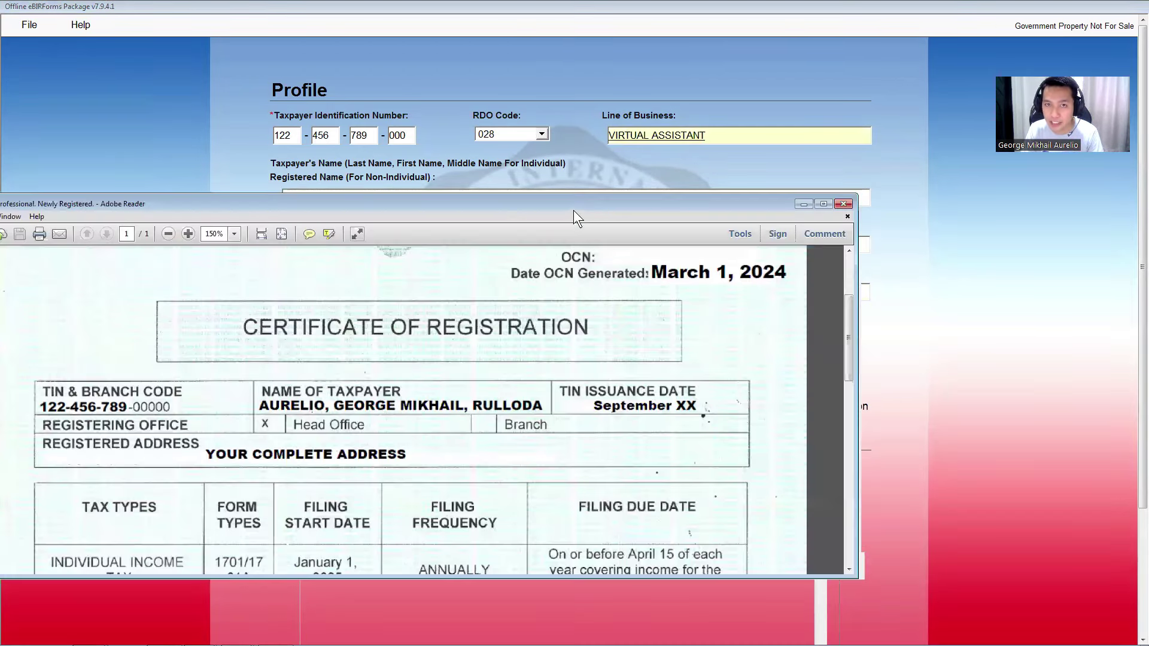
left_click_drag(572, 206, 0, 97)
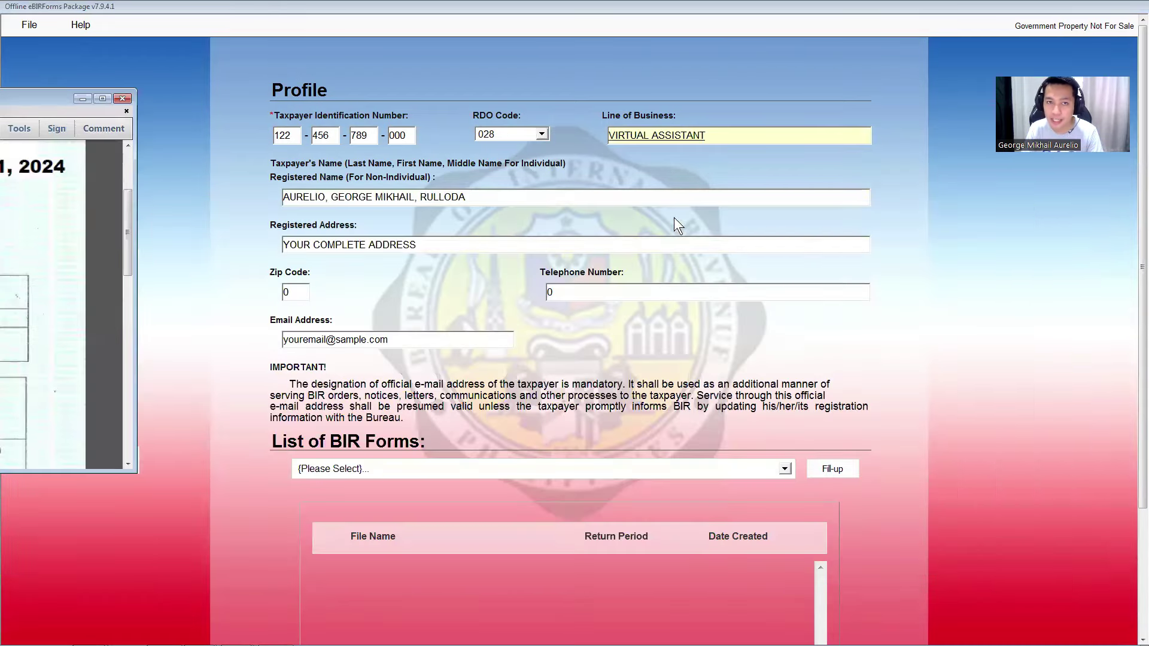
left_click(905, 285)
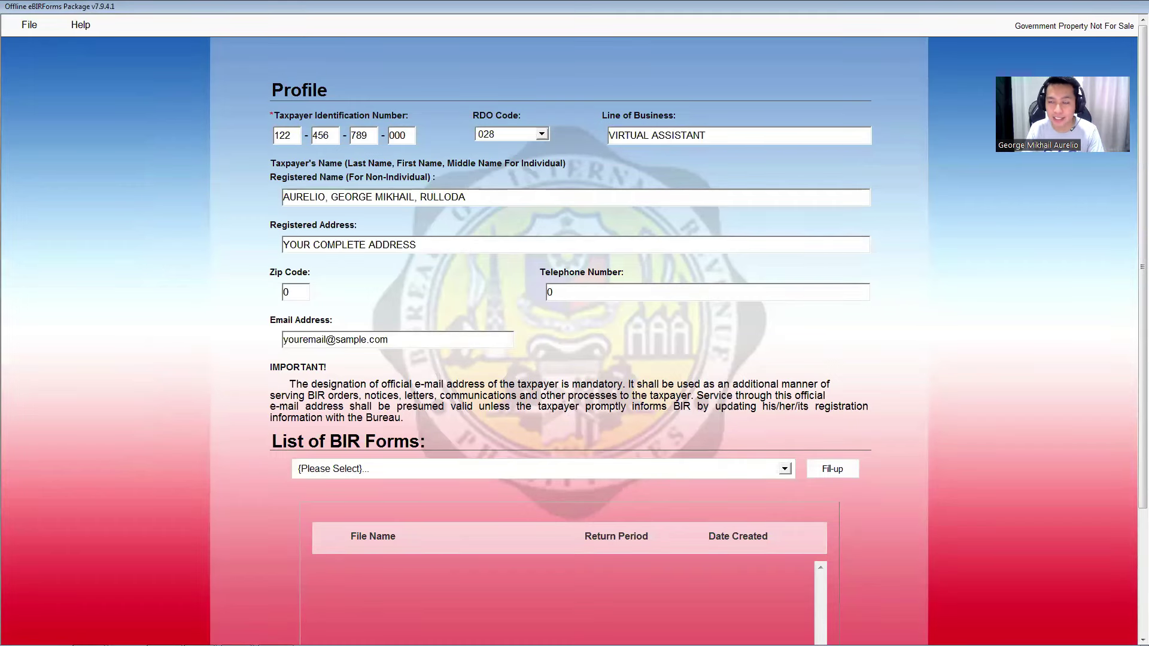
triple_click(346, 441)
scroll(436, 394, "down", 3)
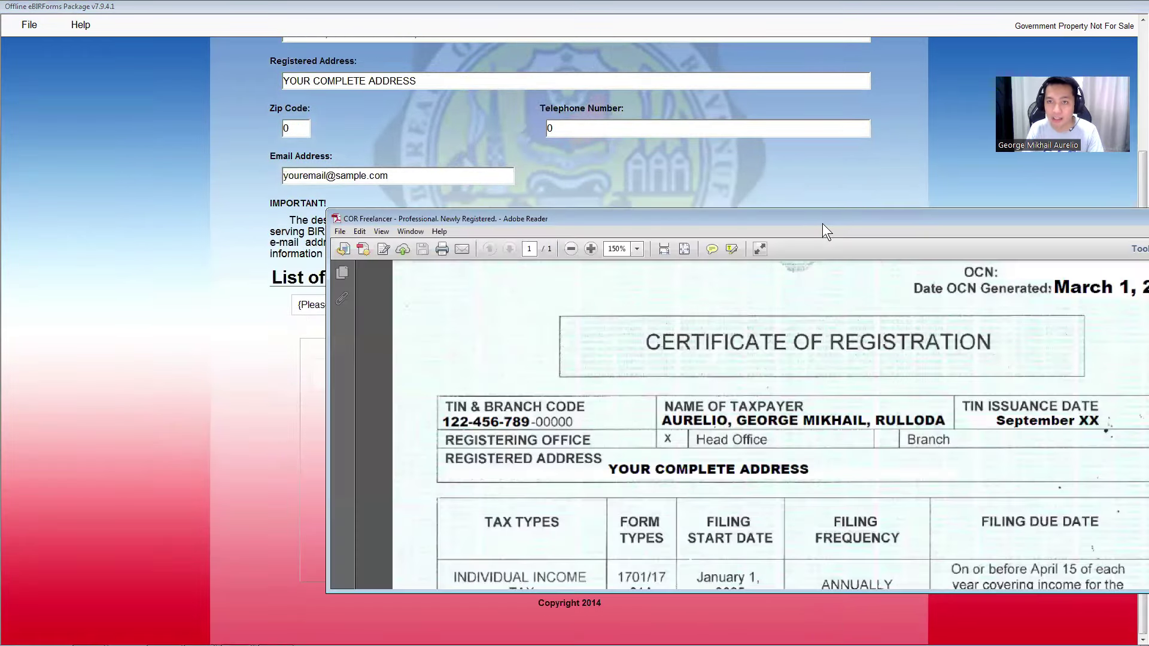
double_click(822, 224)
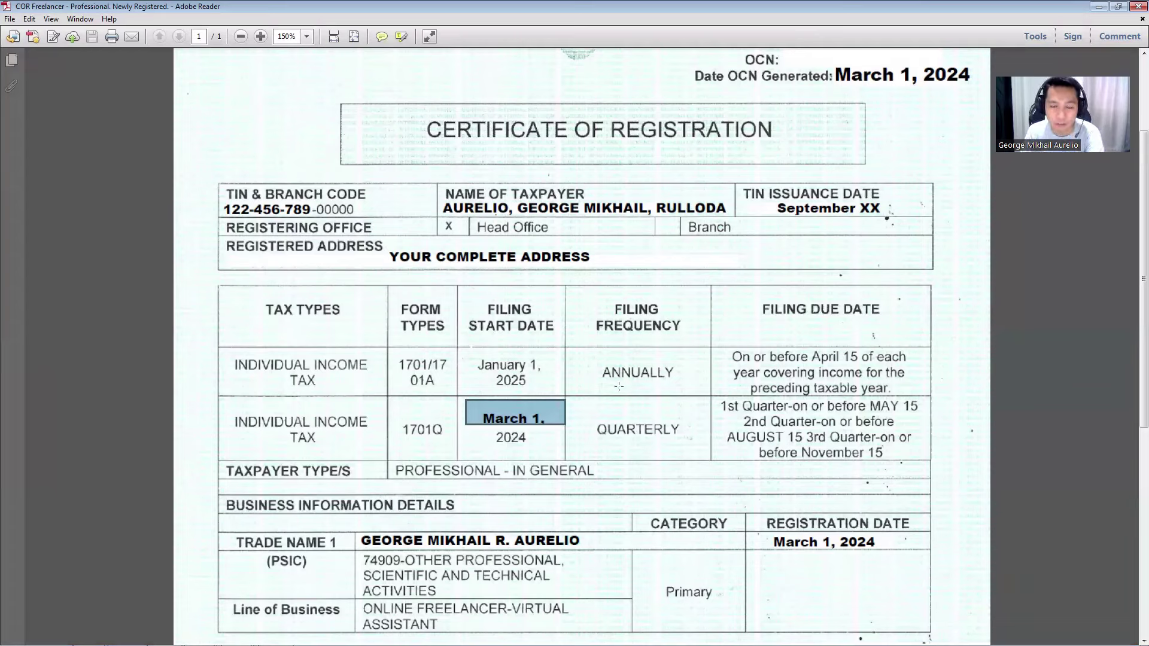
Mark the tax types heading and the annual and quarterly income tax filing frequency rows
left_click(207, 310)
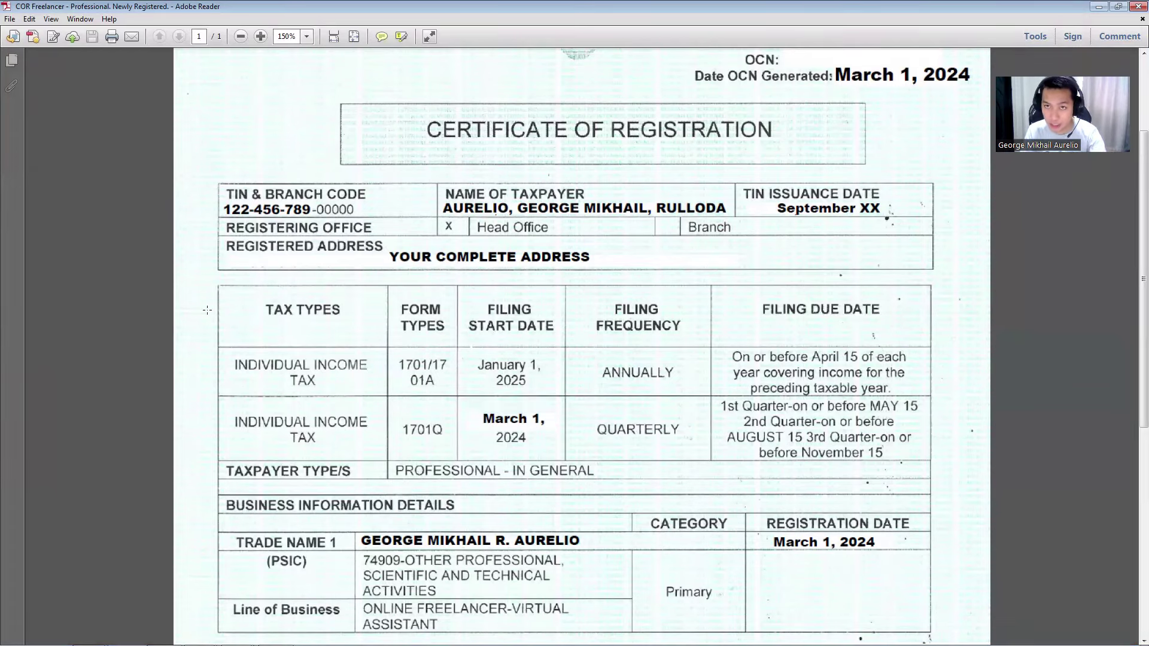
left_click(351, 336)
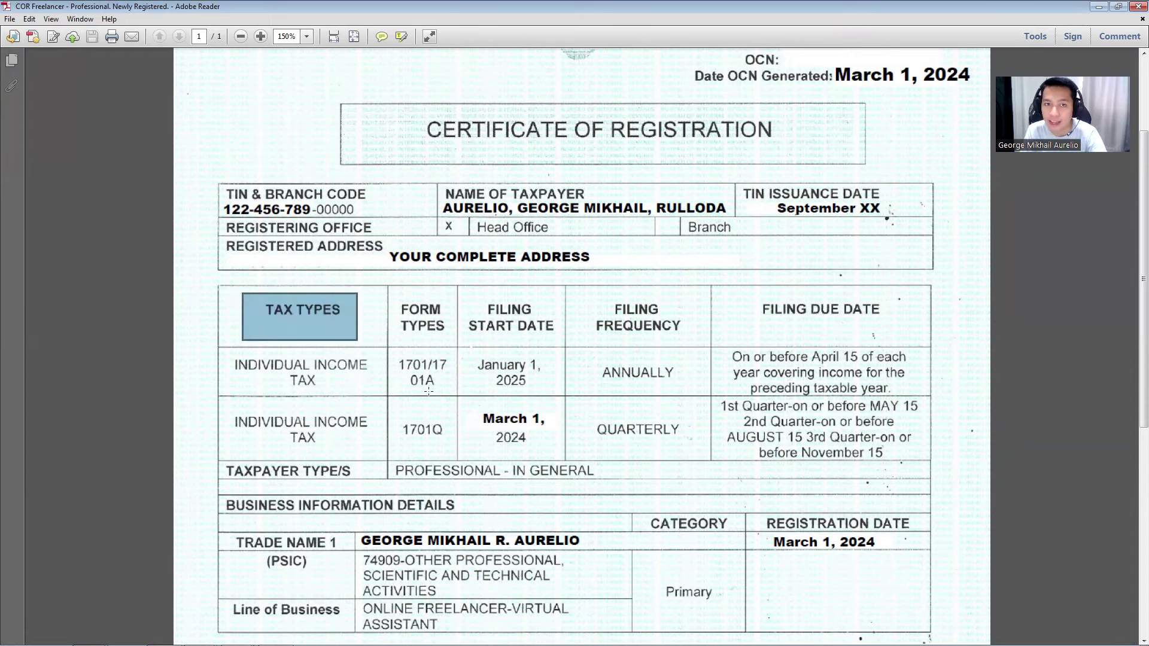
scroll(458, 371, "down", 1)
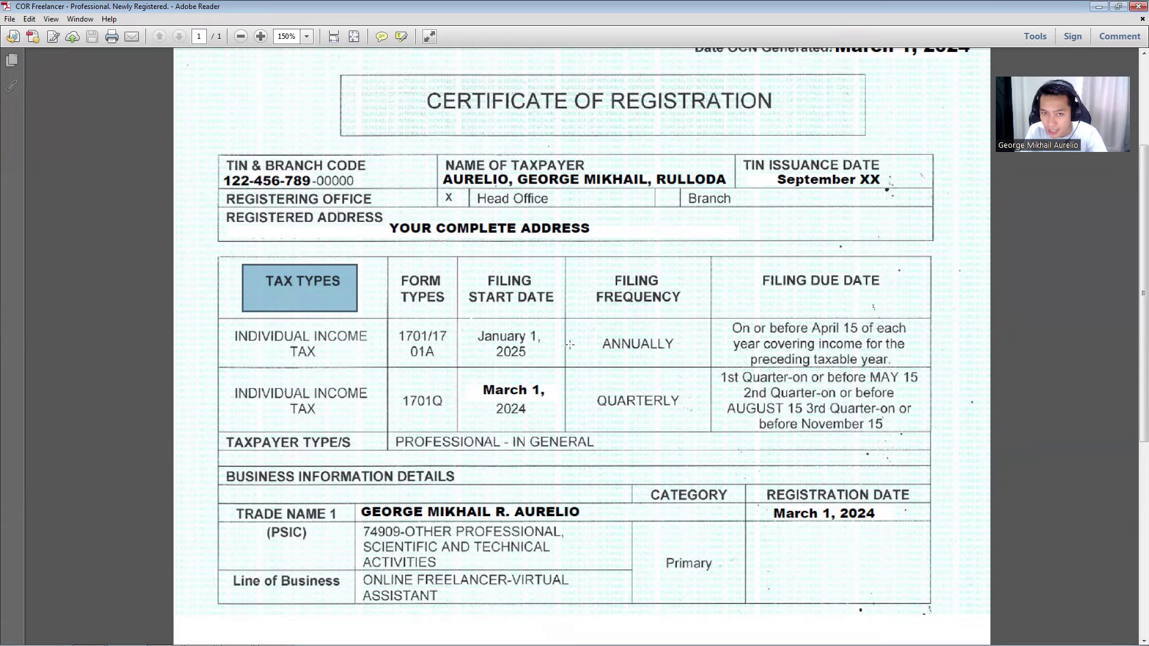
left_click_drag(575, 323, 709, 372)
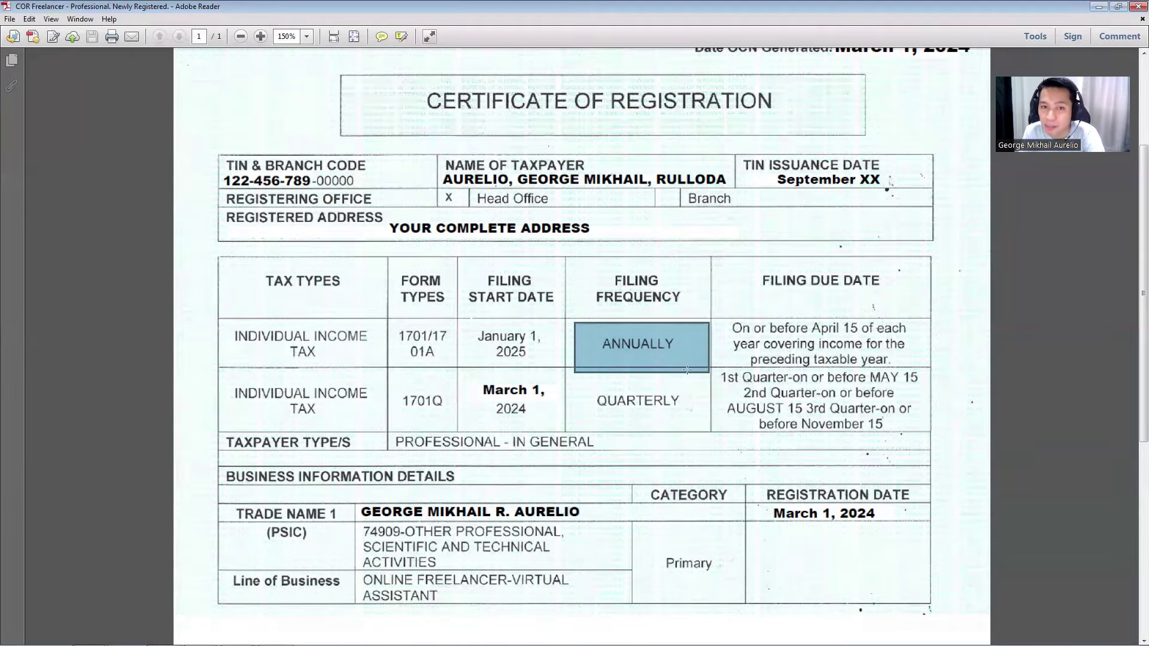
left_click_drag(203, 315, 948, 367)
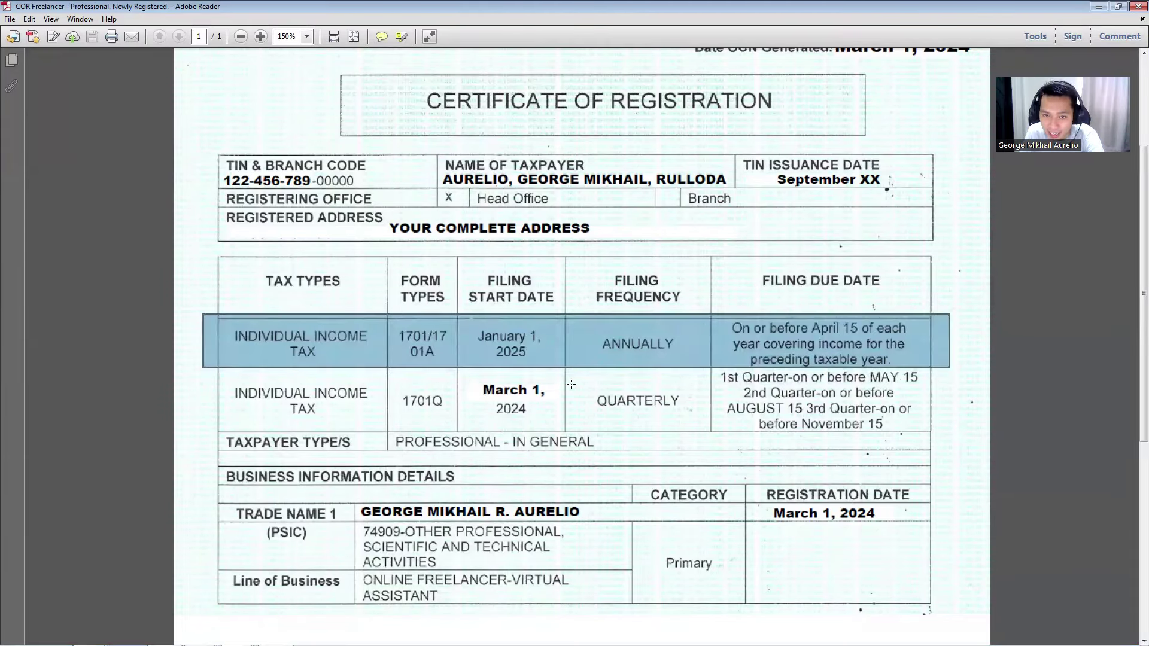
left_click_drag(568, 379, 710, 429)
left_click_drag(215, 380, 981, 439)
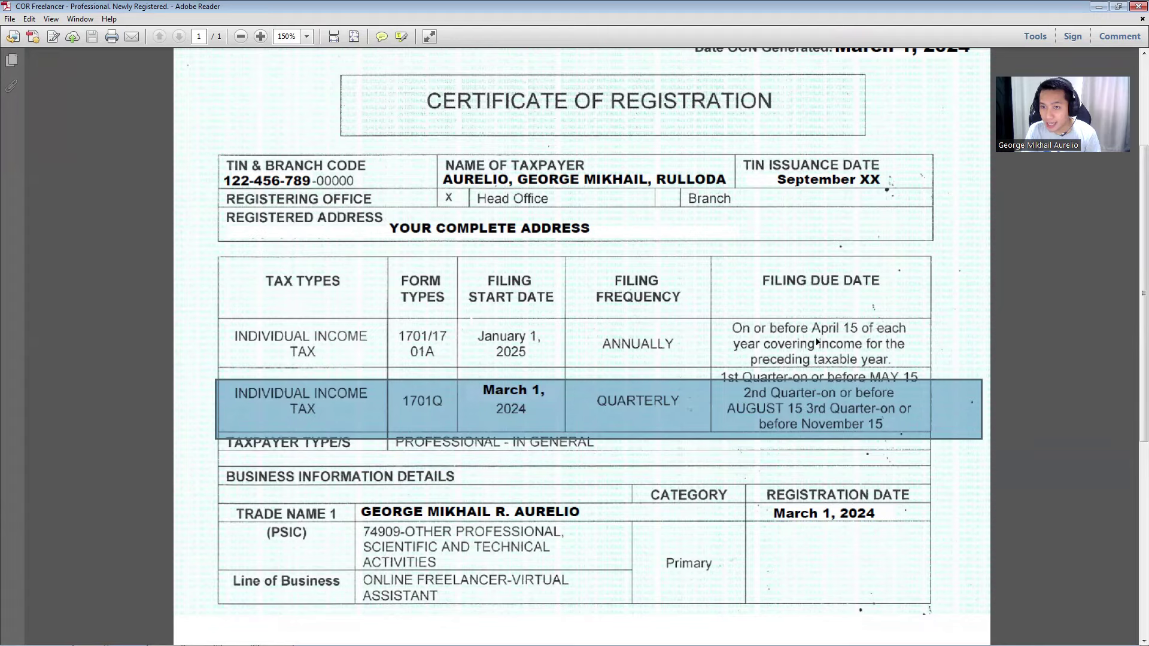
Mark the first-quarter MAY 15 due date and 1701Q form type, then open the BIR forms list
left_click(802, 402)
left_click_drag(792, 368, 925, 390)
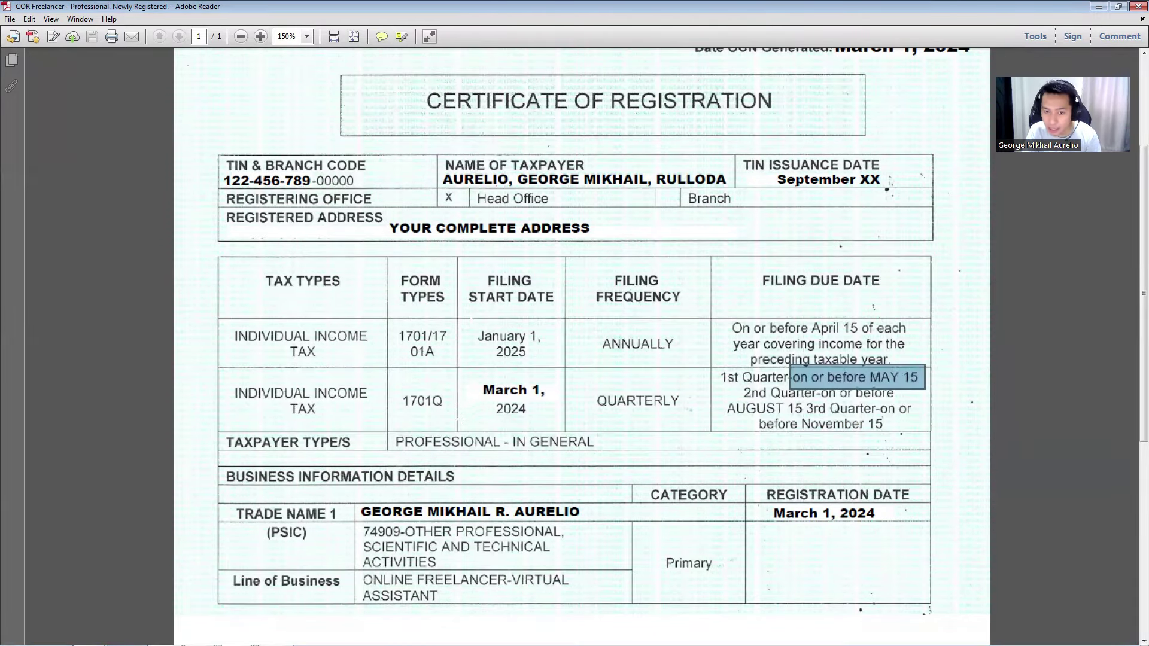
left_click_drag(461, 419, 386, 371)
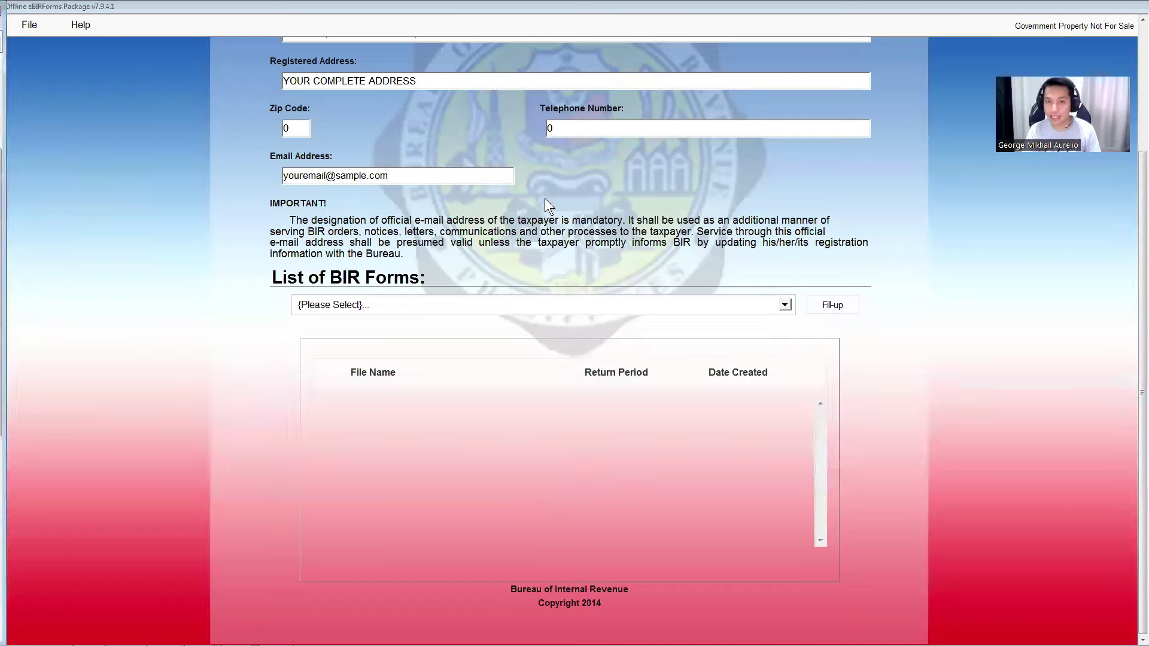
left_click(510, 306)
Select BIR Form 1701Qv2018 from the forms list and start Fill-up
scroll(504, 452, "down", 5)
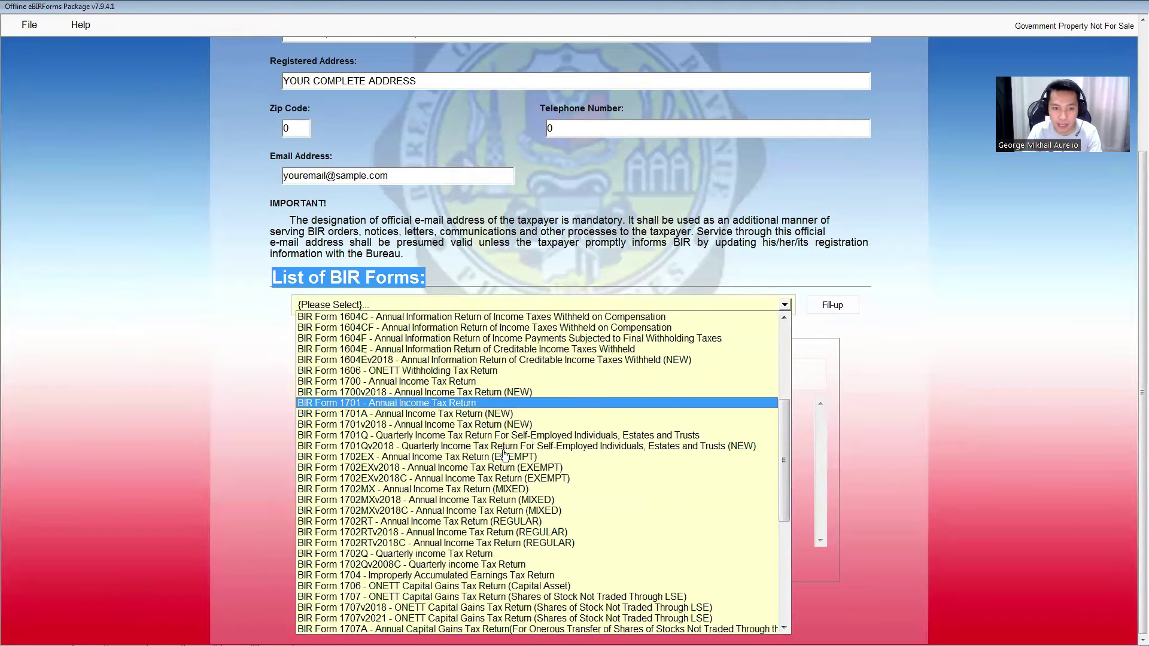
scroll(505, 454, "down", 1)
scroll(443, 440, "down", 1)
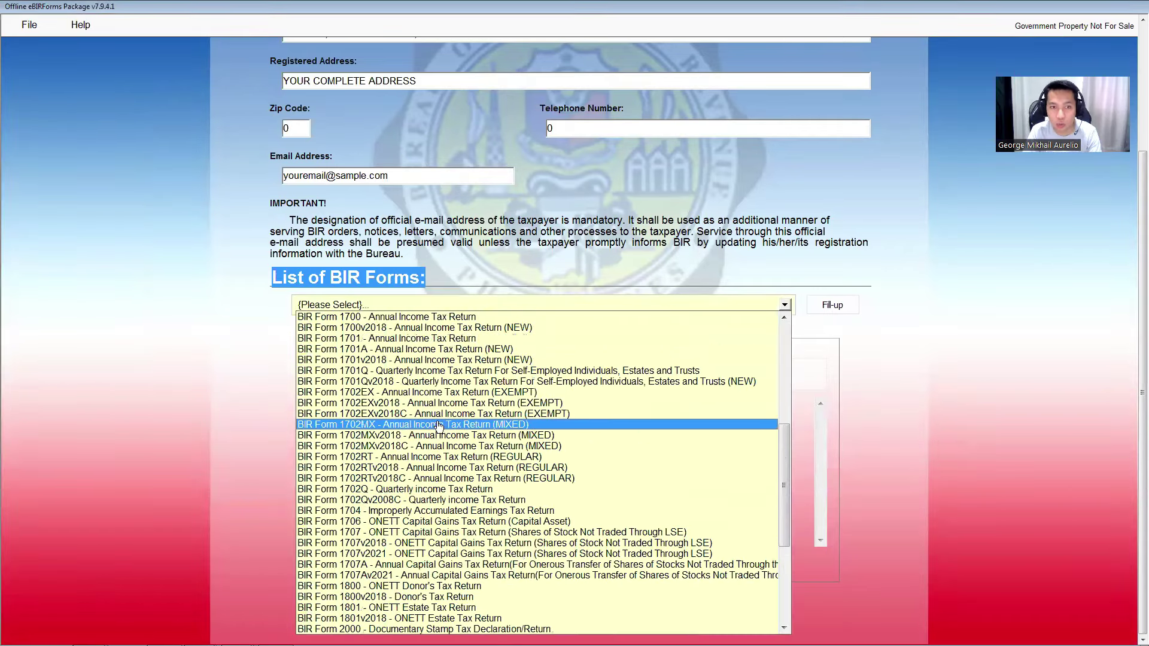
left_click(380, 383)
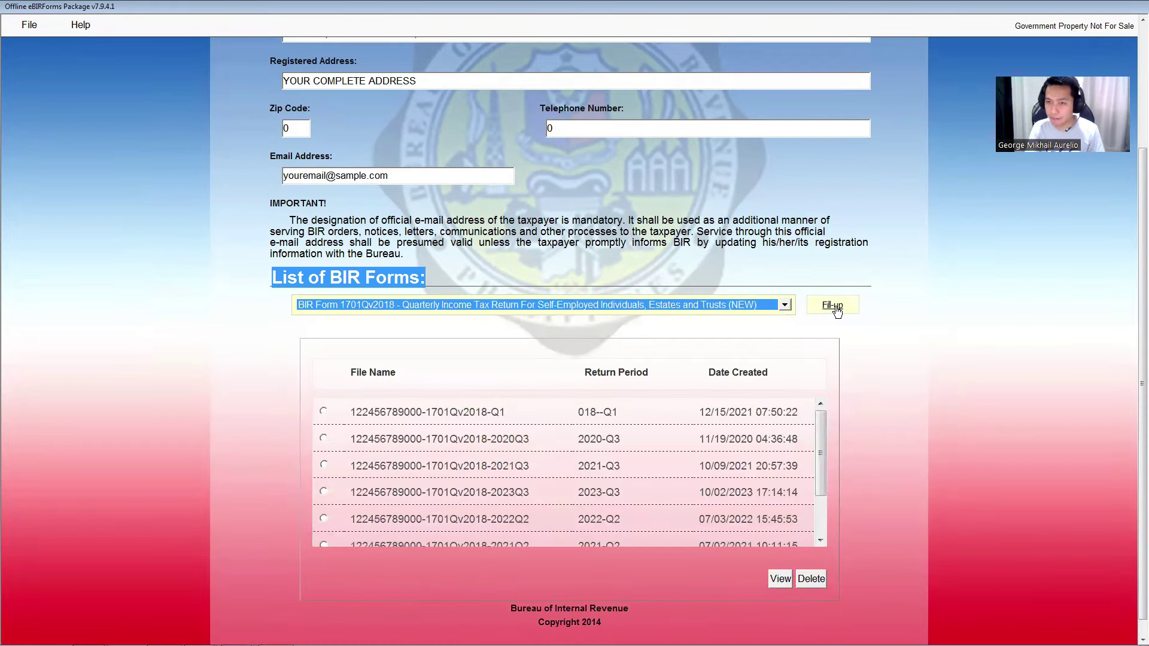
left_click(832, 305)
Start a new 1701Q set to First quarter and Professional filer, confirming the taxpayer type on the COR
left_click(665, 370)
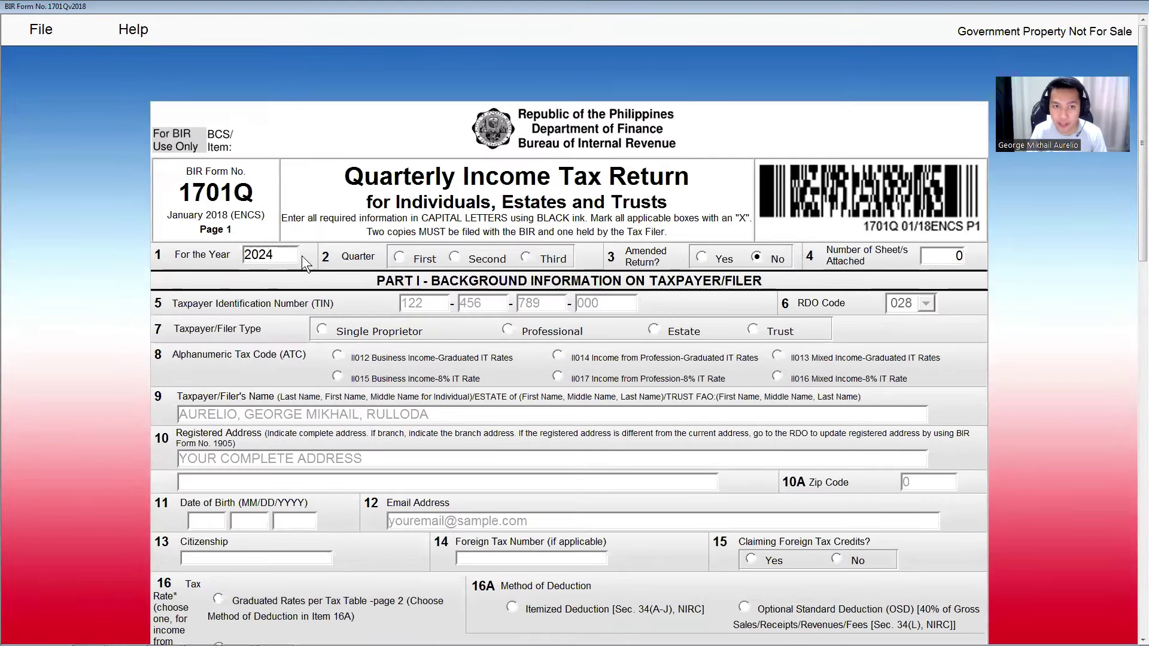
left_click(400, 257)
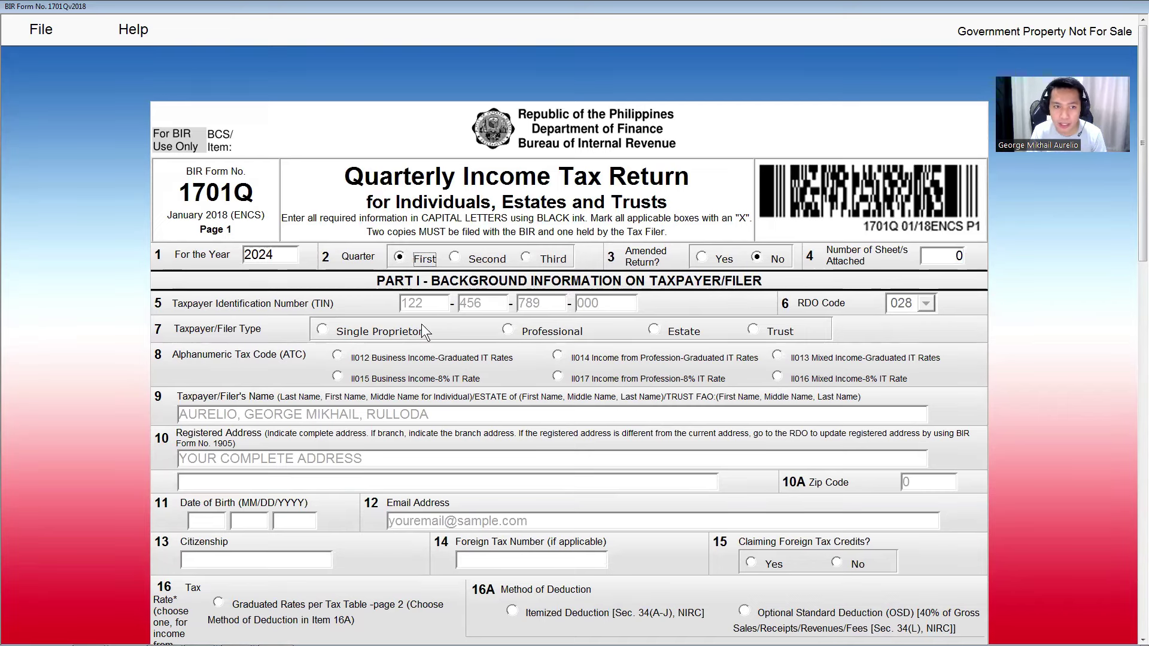
left_click(542, 332)
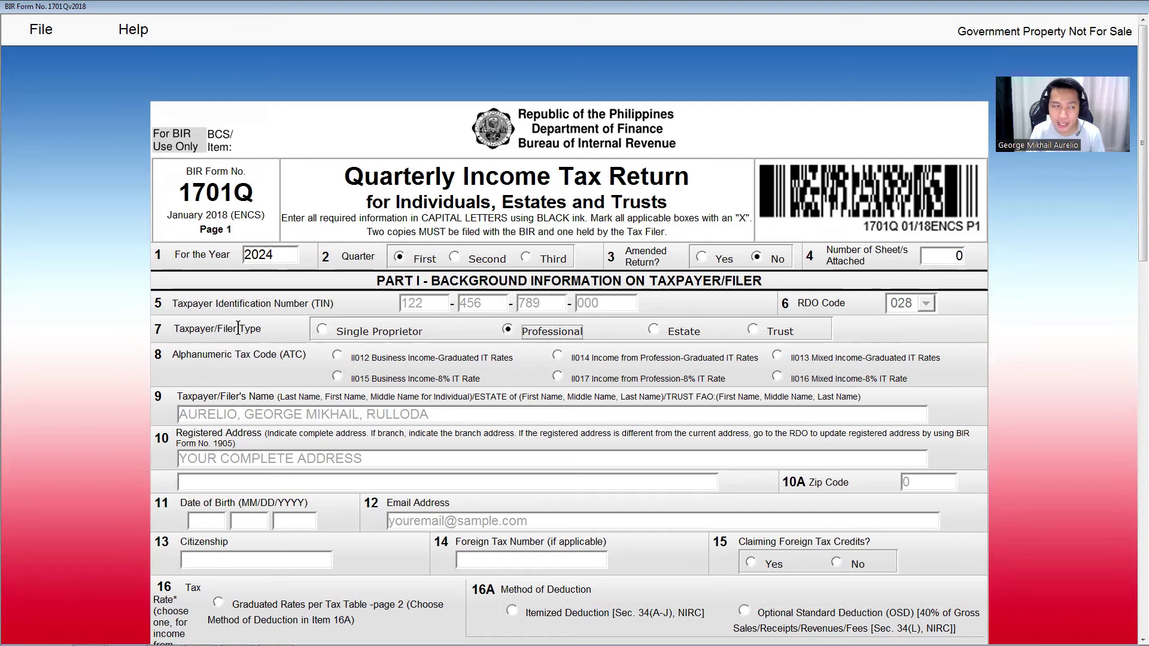
key("alt+Tab")
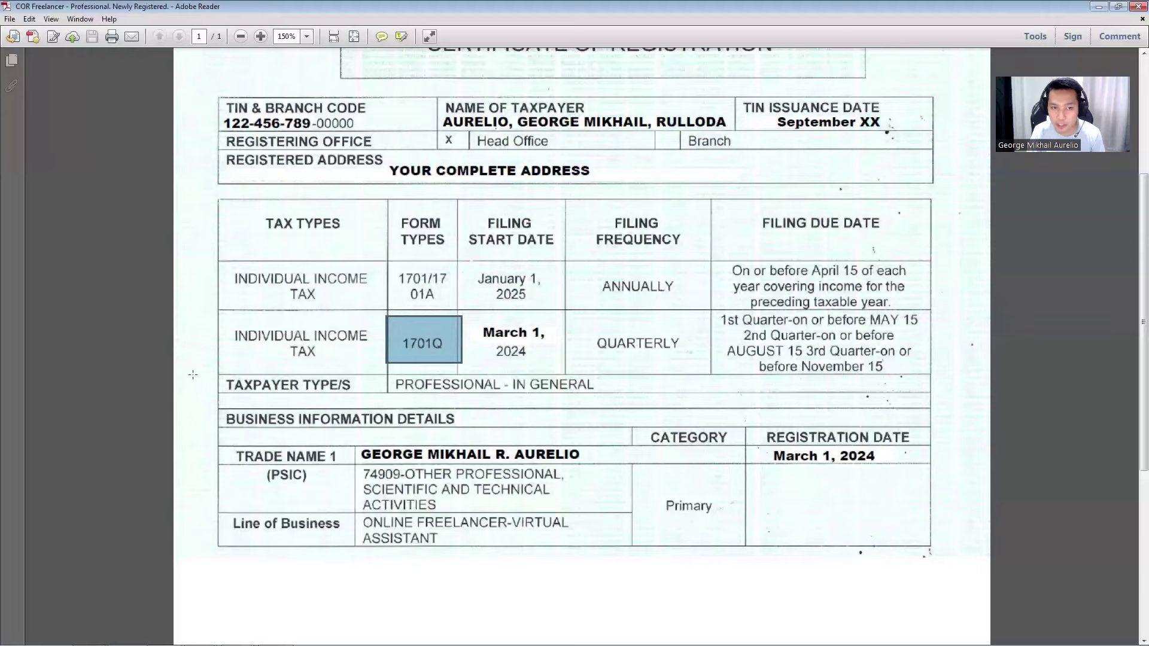
left_click_drag(192, 375, 672, 402)
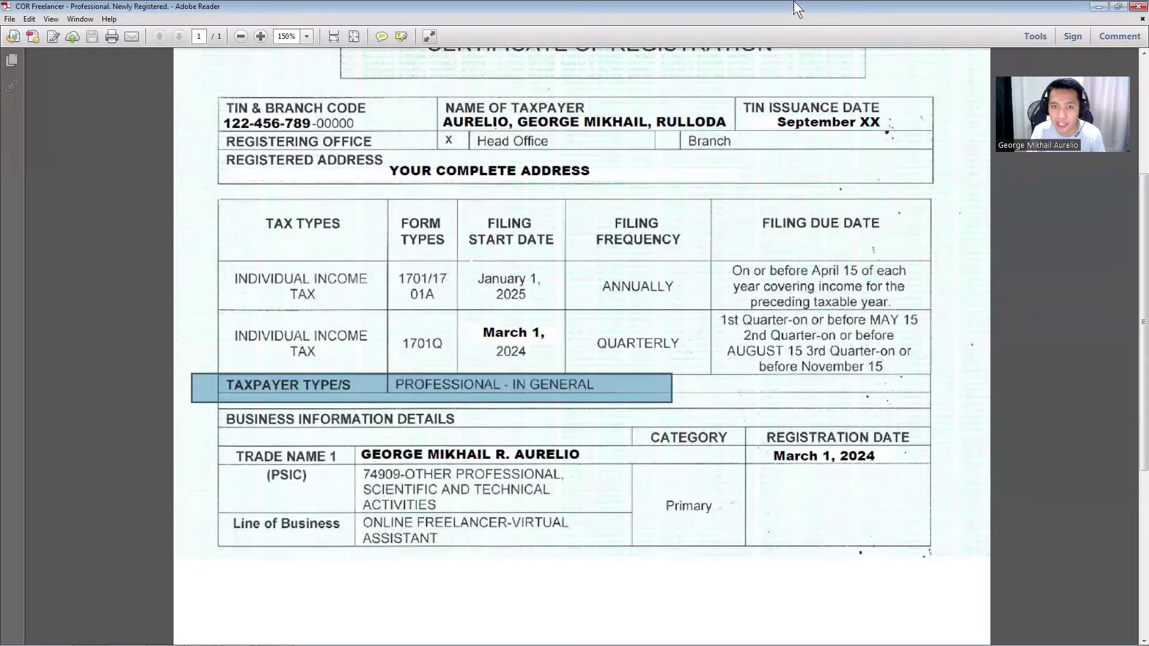
key("alt+Tab")
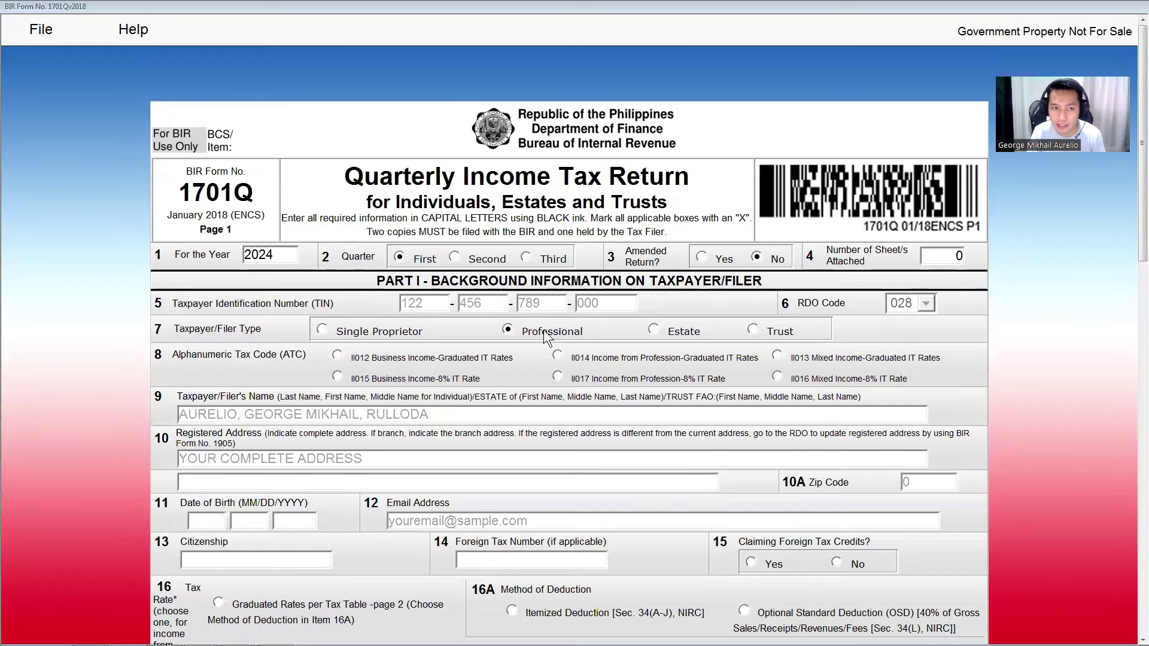
Select ATC II017 for income from profession at the 8% rate
double_click(204, 353)
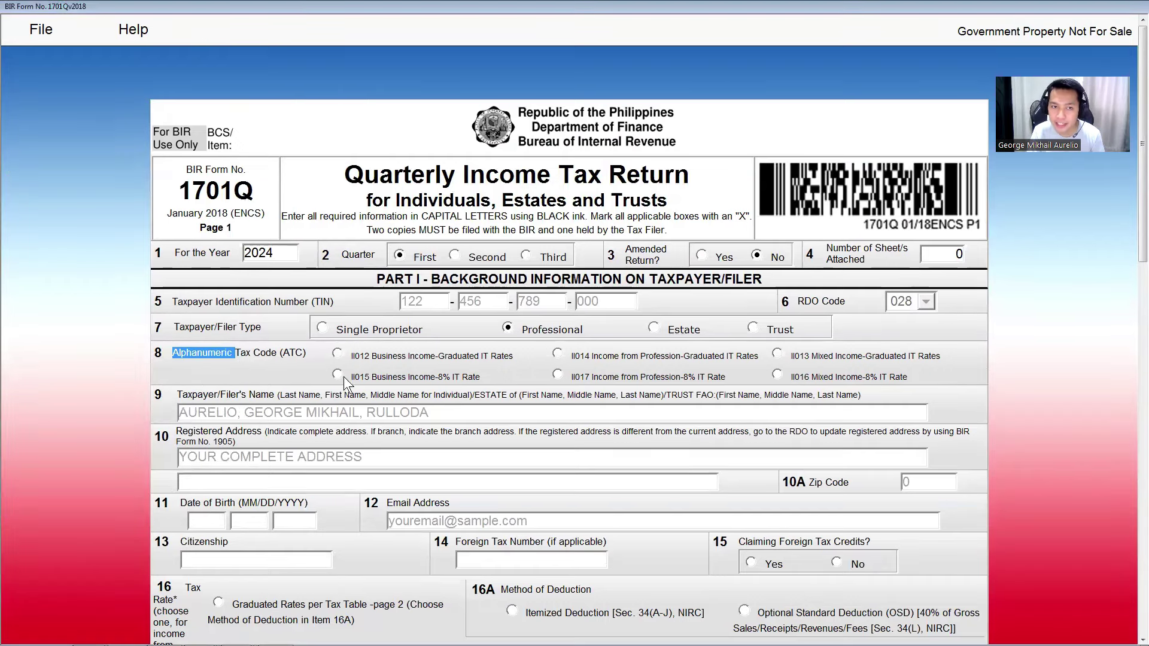
scroll(343, 376, "down", 3)
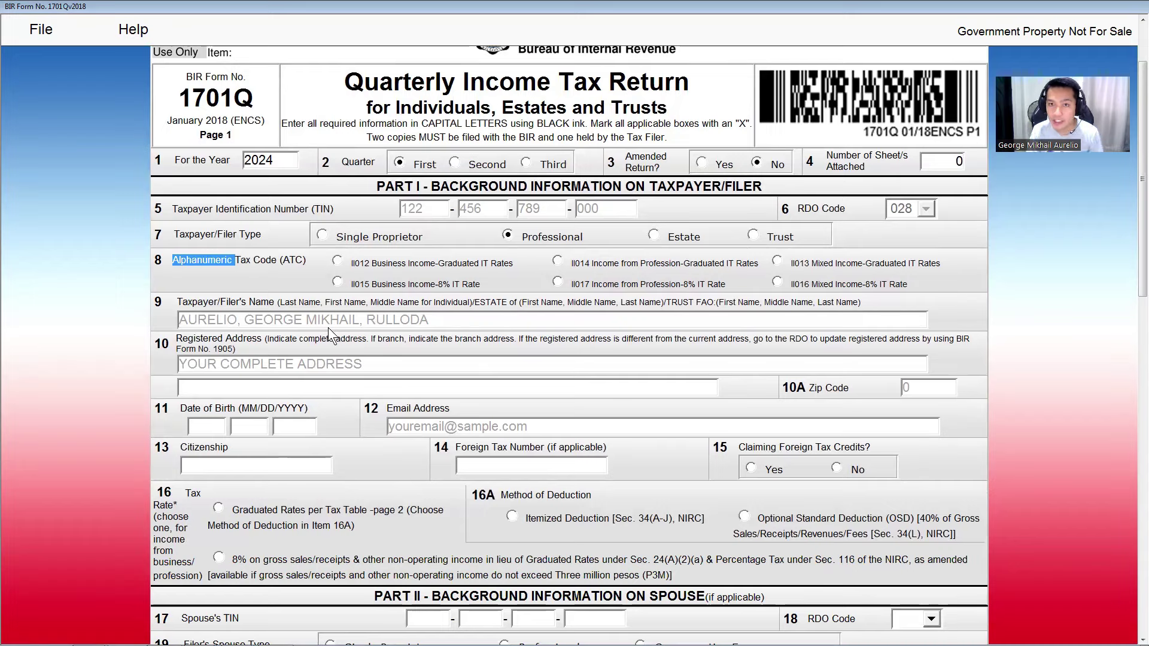
left_click(558, 282)
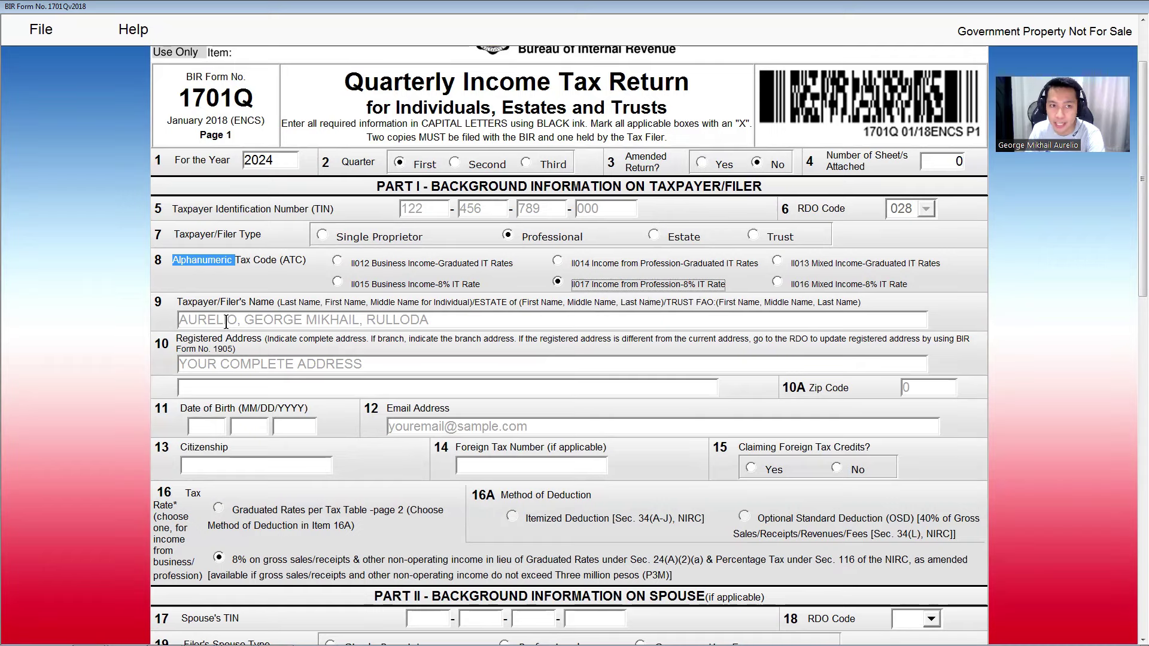
left_click(224, 363)
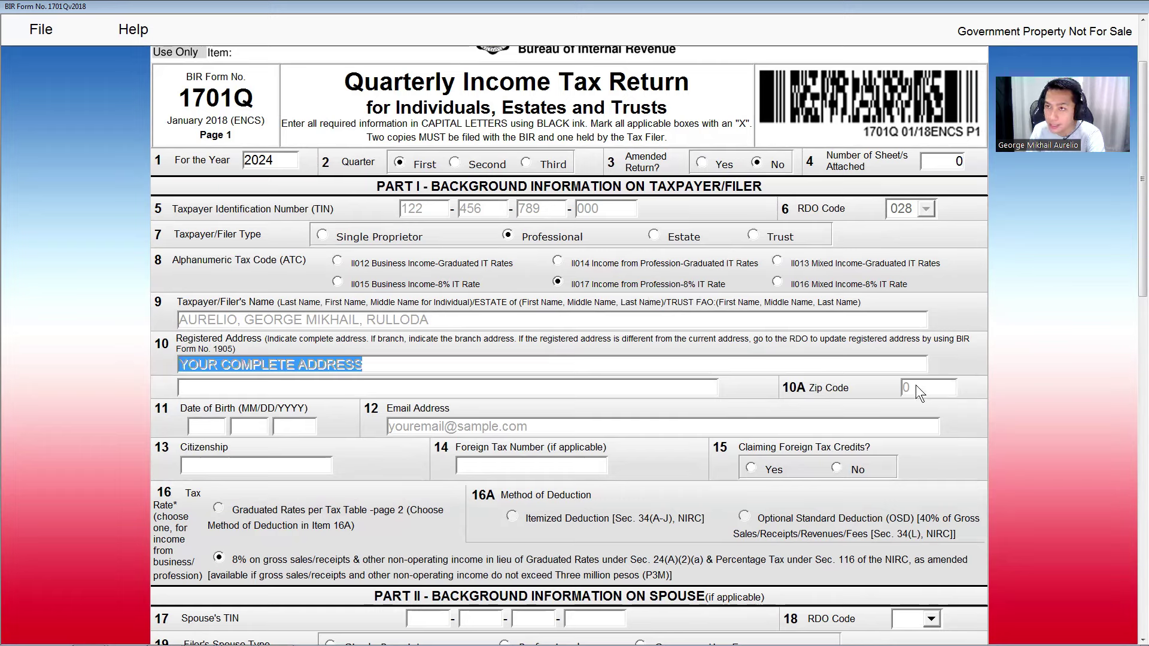
left_click(207, 426)
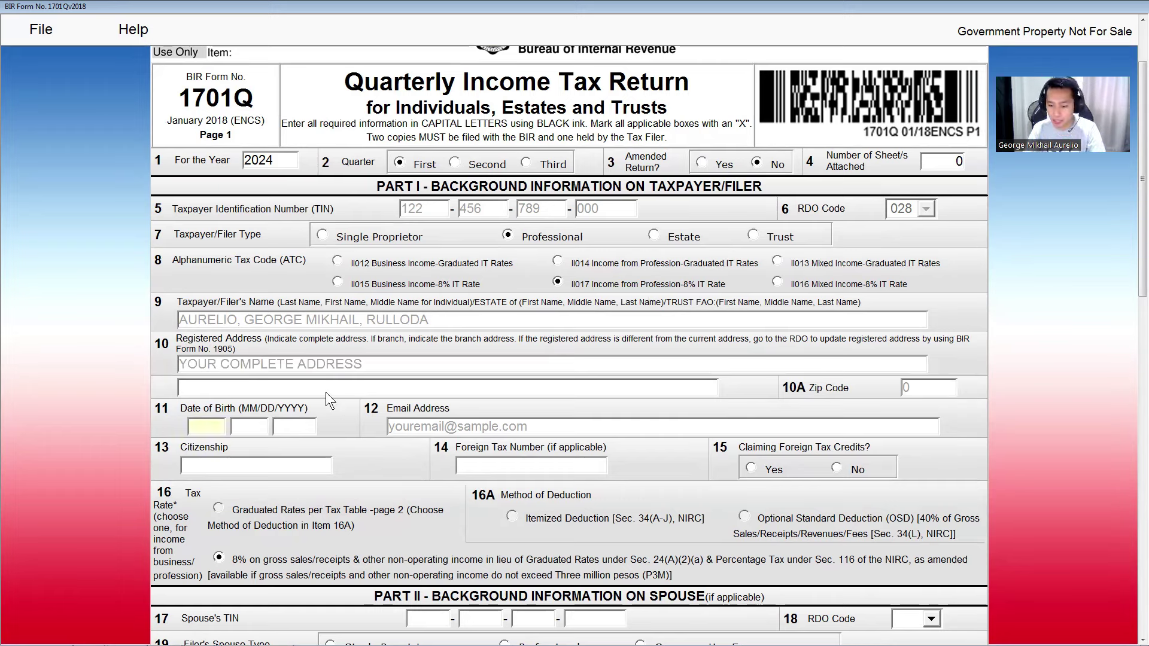
type("09091991")
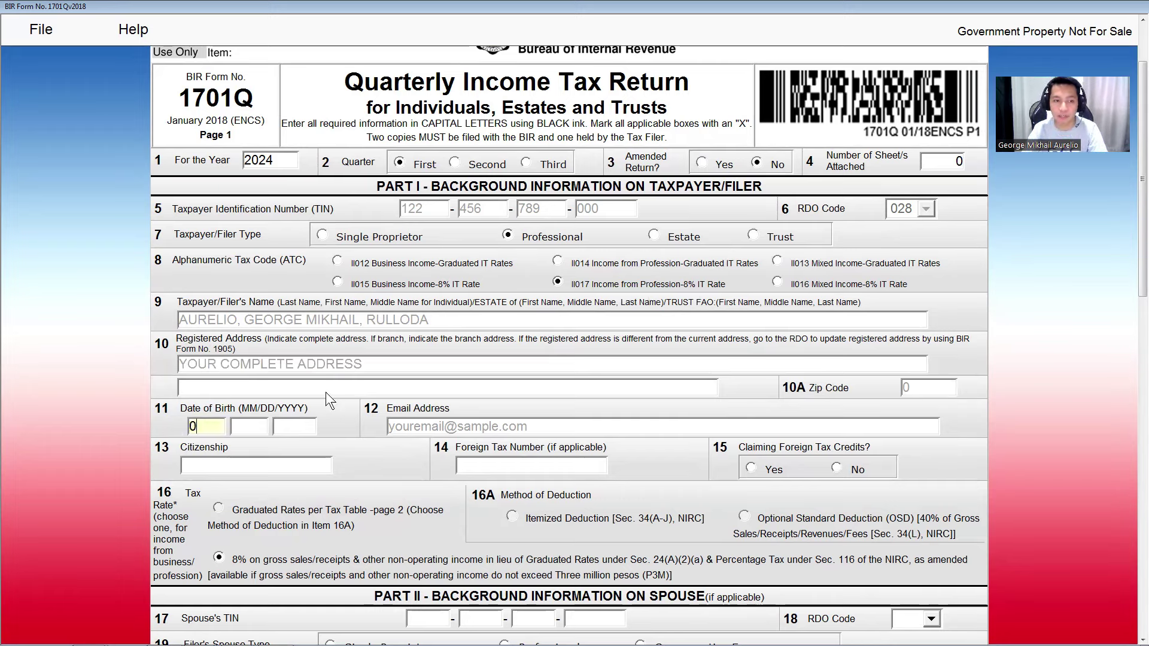
scroll(509, 392, "down", 2)
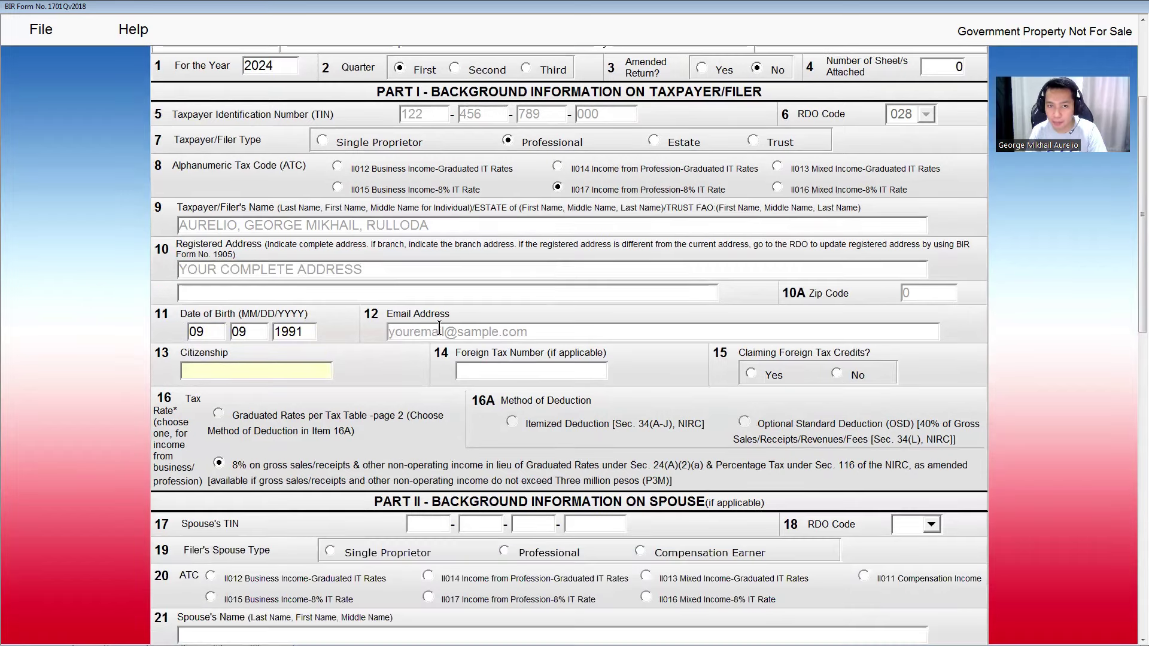
type("F")
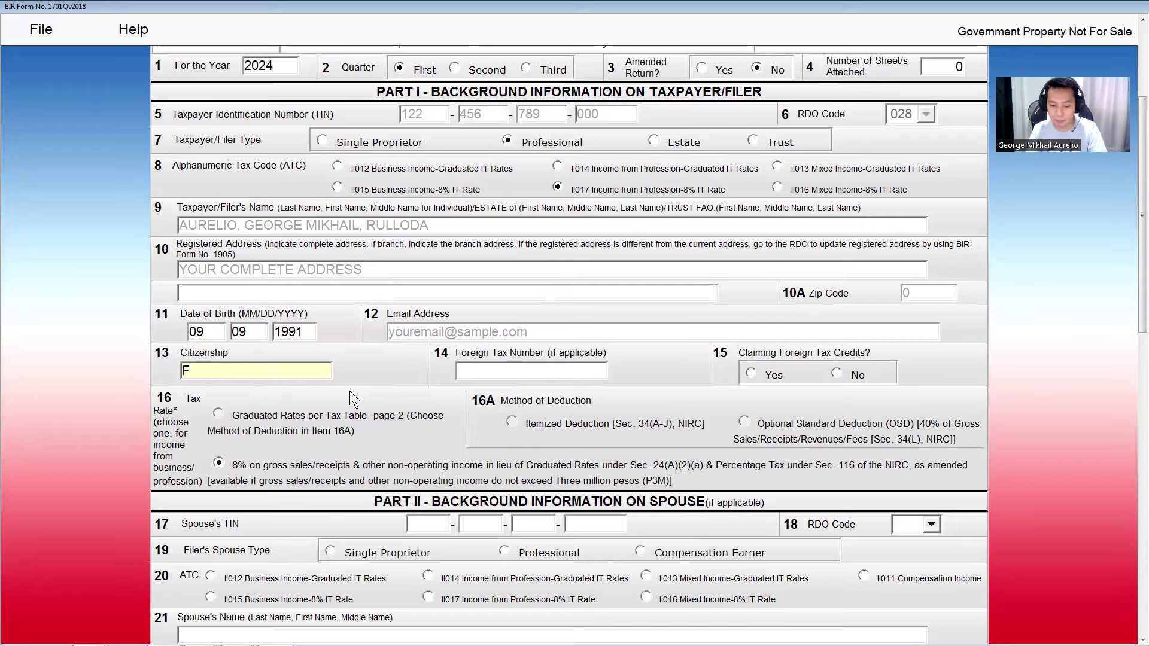
type("ILIPINO")
Answer No to claiming foreign tax credits and review the spouse section to the form's end
left_click(551, 371)
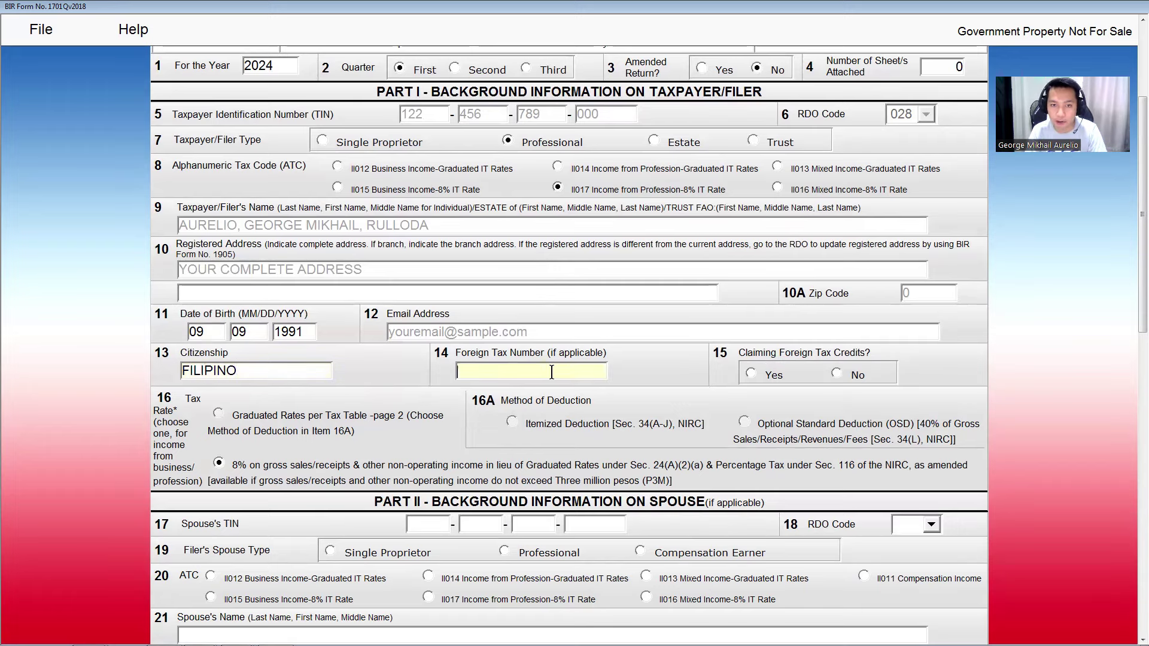
left_click(836, 373)
scroll(824, 426, "down", 3)
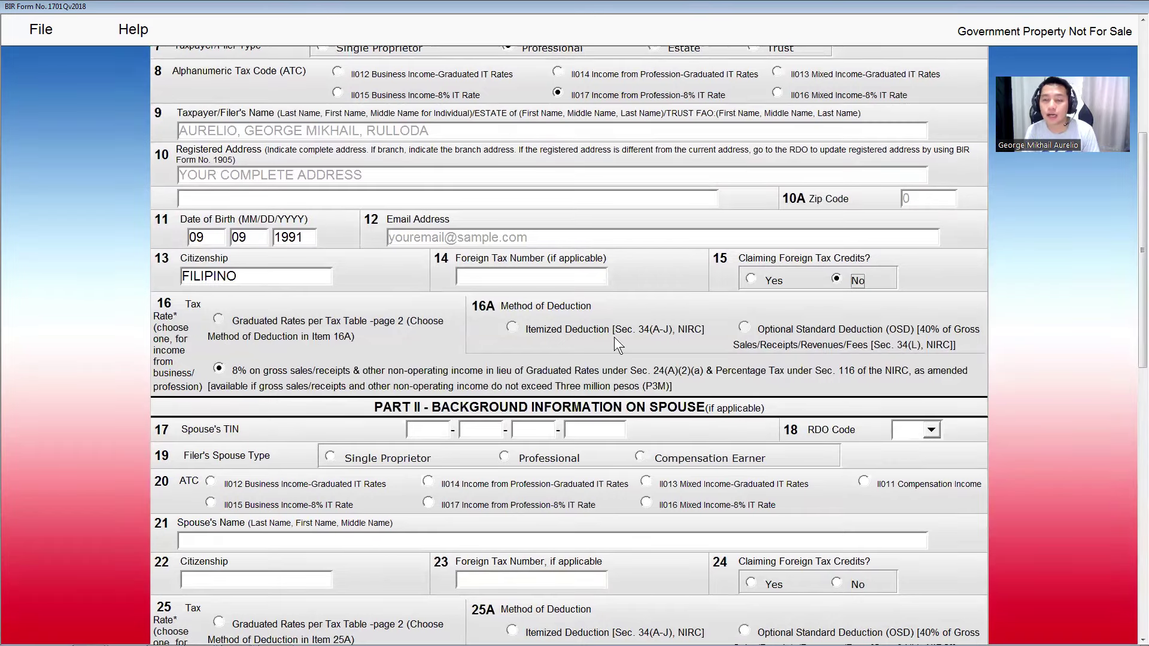
scroll(599, 335, "down", 3)
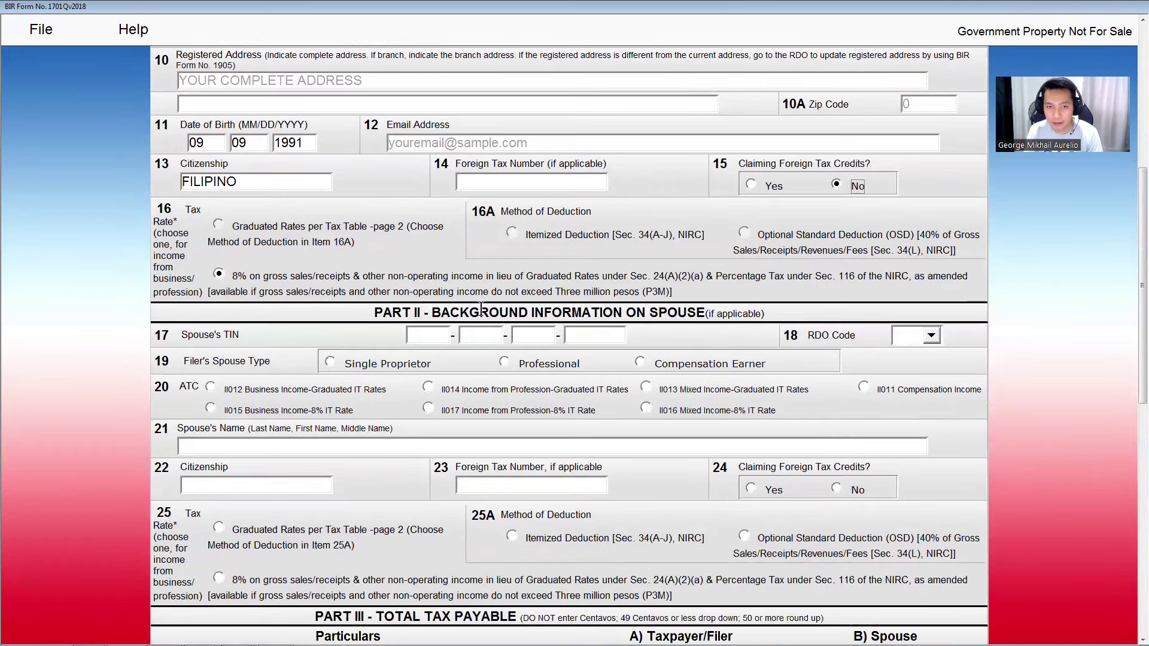
triple_click(481, 309)
scroll(612, 343, "down", 3)
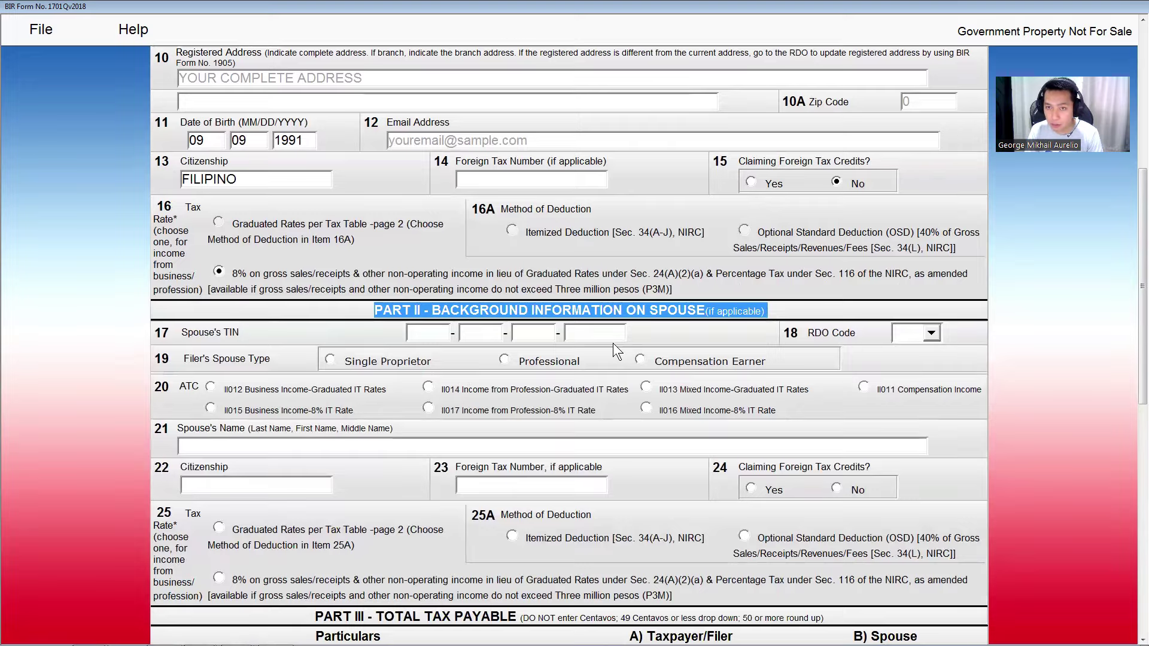
scroll(582, 426, "down", 10)
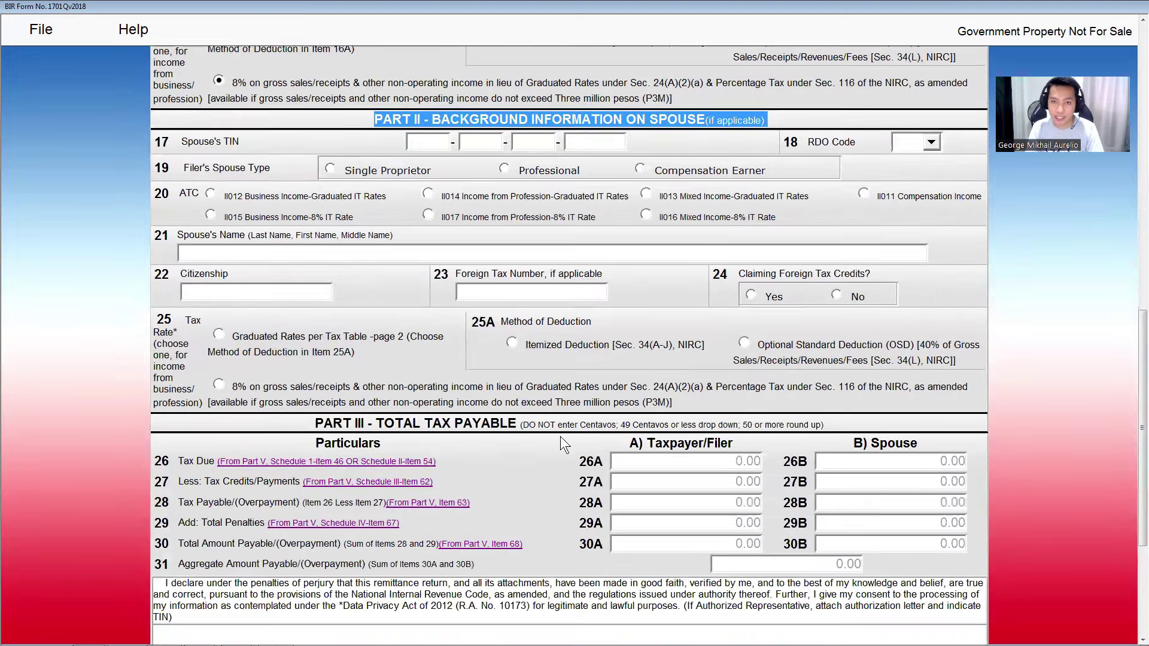
scroll(486, 538, "down", 3)
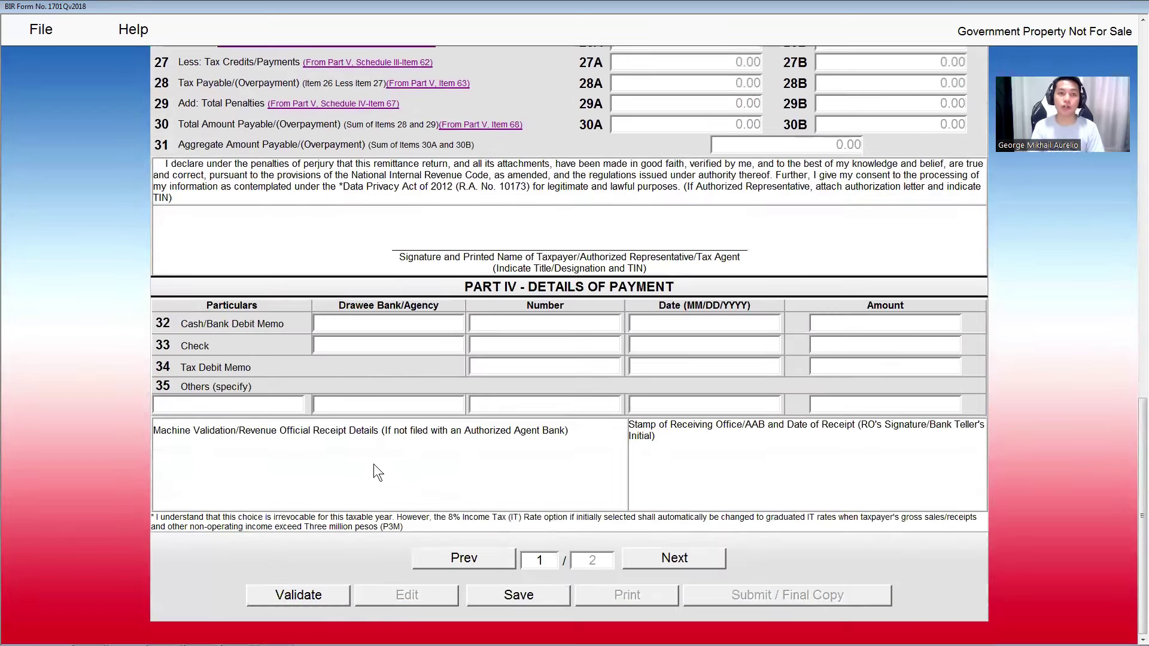
Validate the 1701Q, reopen it for editing, and go to page 2's Schedule II 8% section
left_click(317, 595)
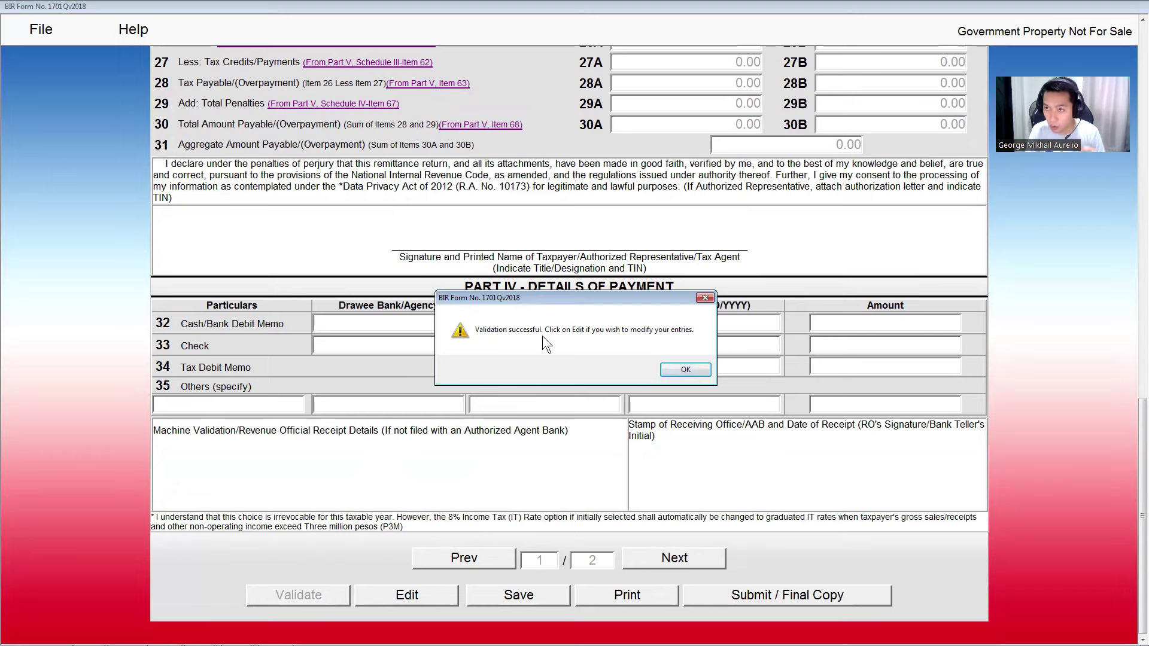
left_click(683, 368)
left_click(409, 595)
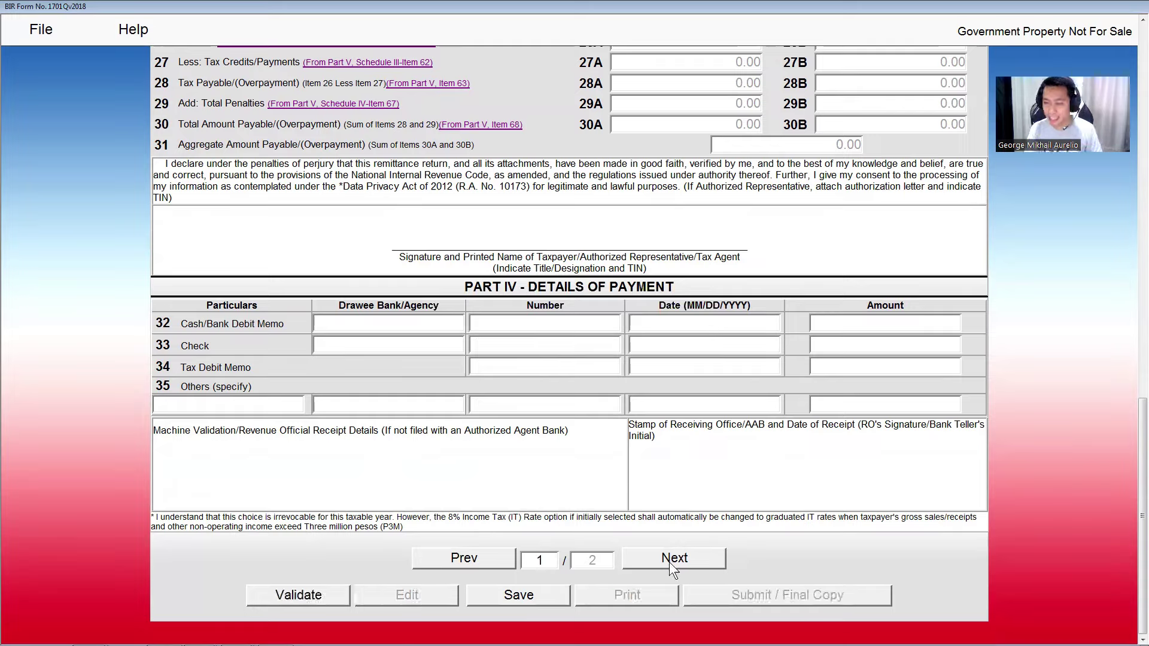
left_click(668, 558)
scroll(502, 350, "up", 5)
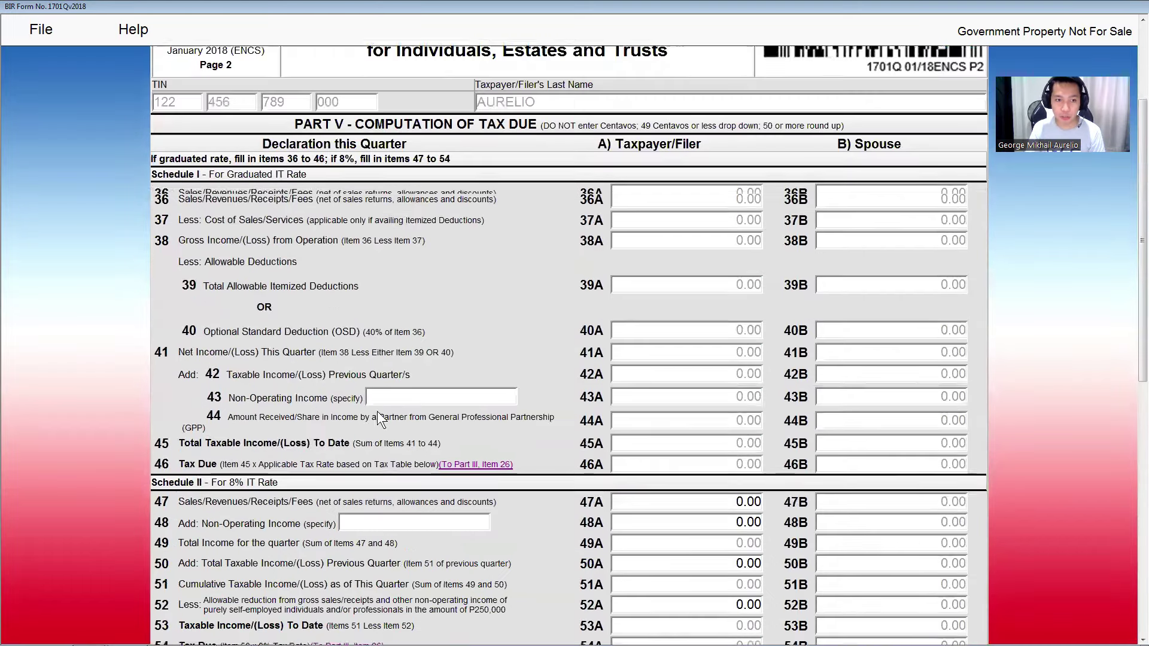
scroll(378, 419, "down", 7)
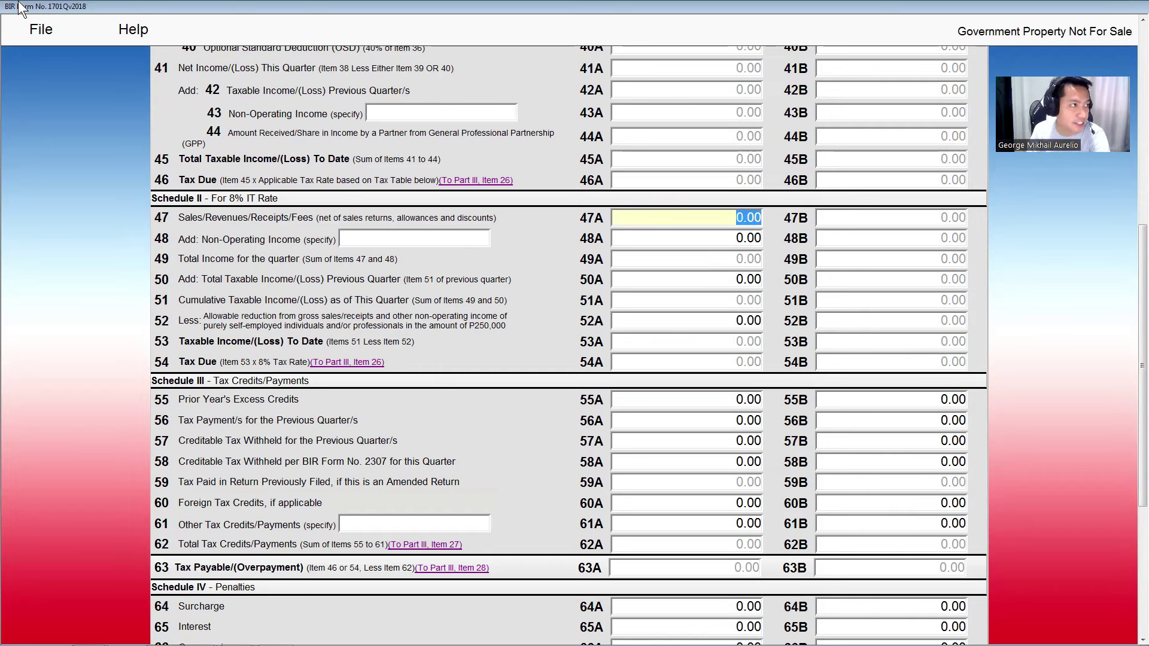
key("alt+Tab")
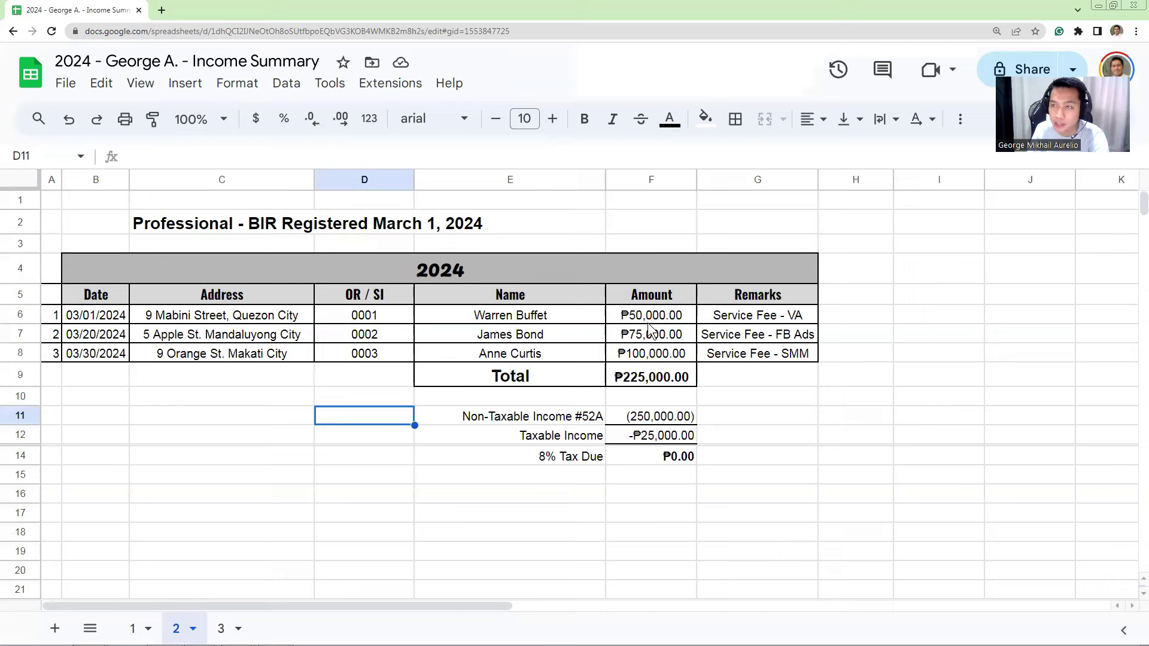
Check the service fees in F6 and their ₱225,000.00 SUM total in F9
left_click(658, 321)
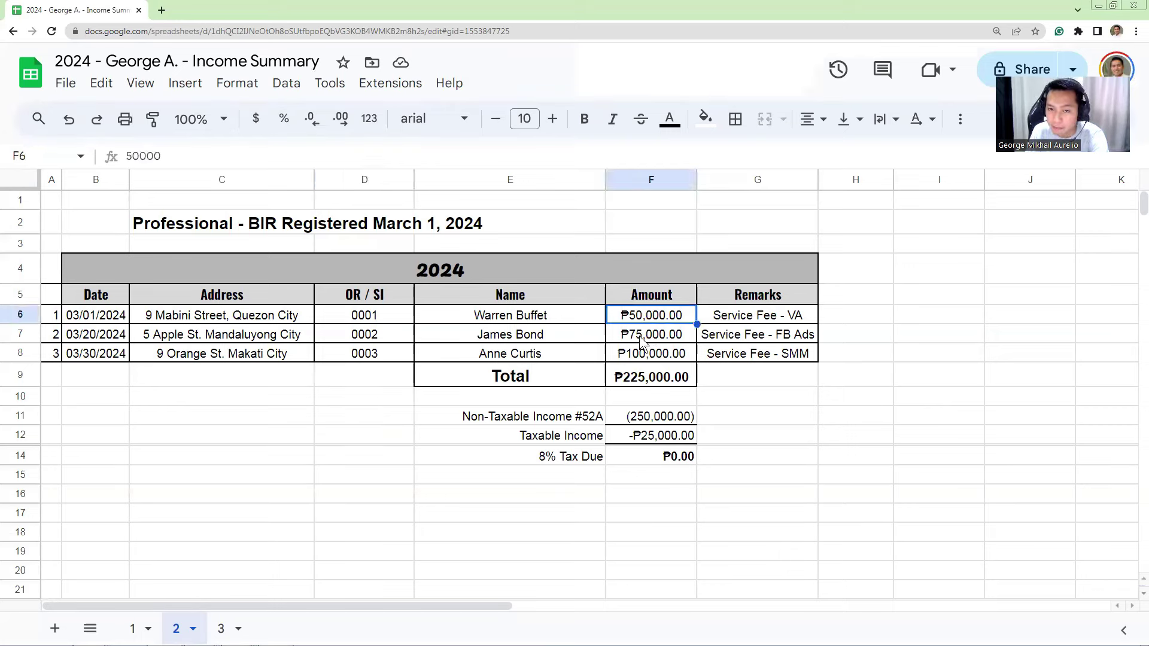
left_click(646, 376)
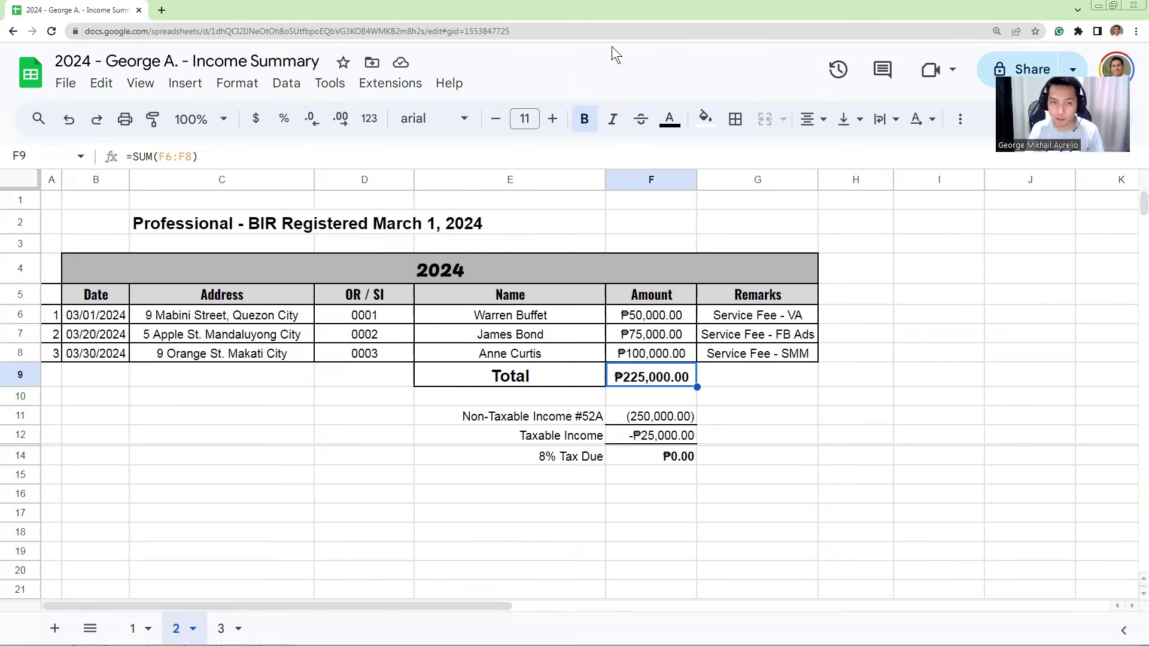
left_click(329, 227)
key("alt+Tab")
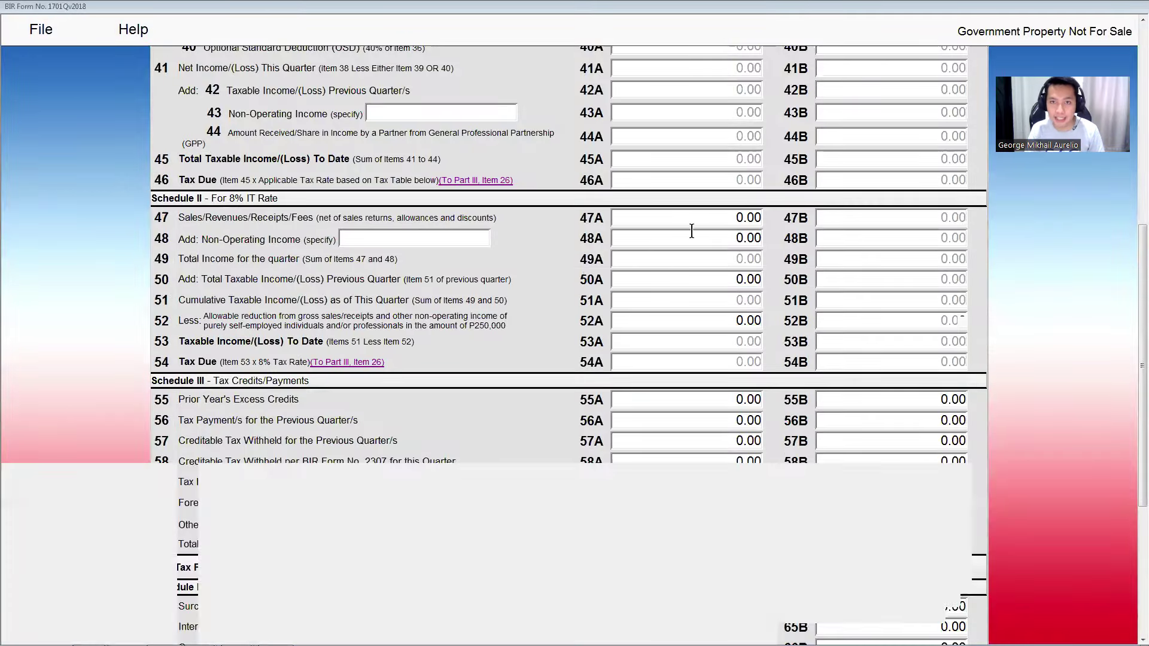
Enter 225,000.00 sales in item 47A and a 250,000.00 allowable reduction in 52A, leaving 0.00 tax due
left_click(731, 217)
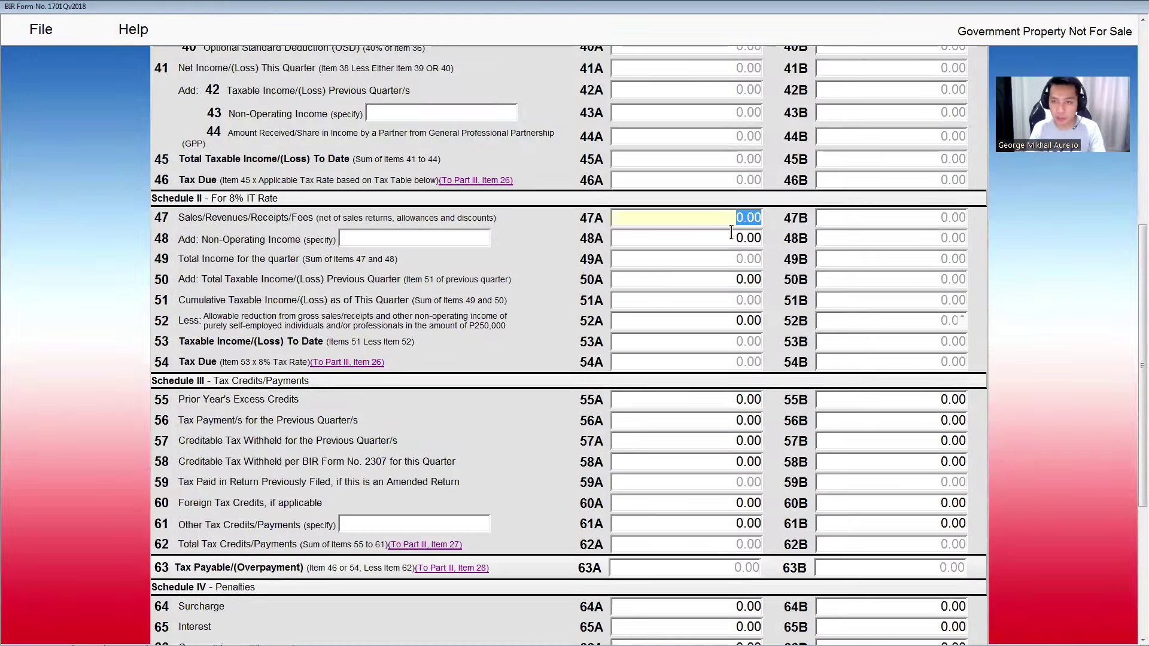
type("225,000.00")
key("Tab")
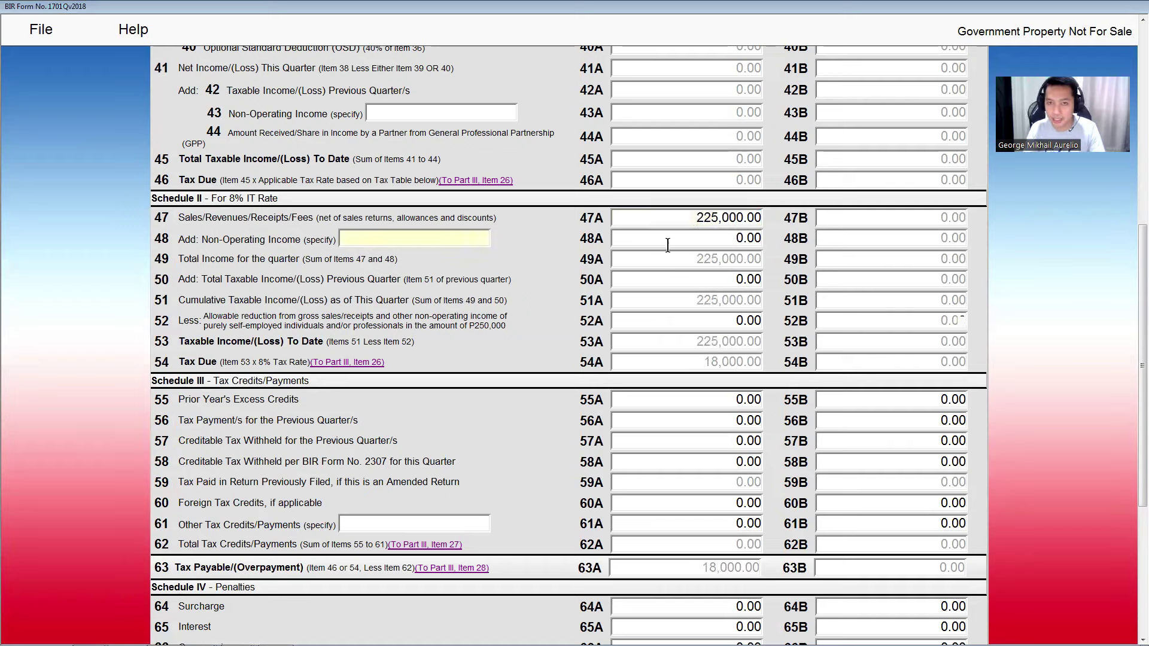
left_click(713, 242)
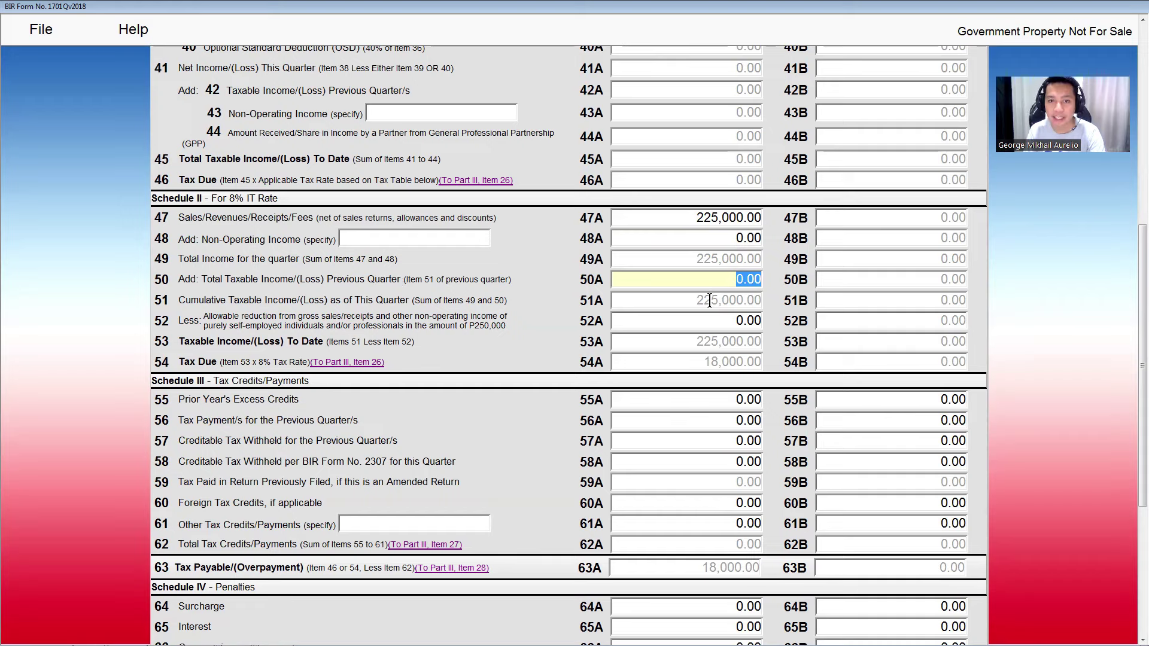
left_click(723, 323)
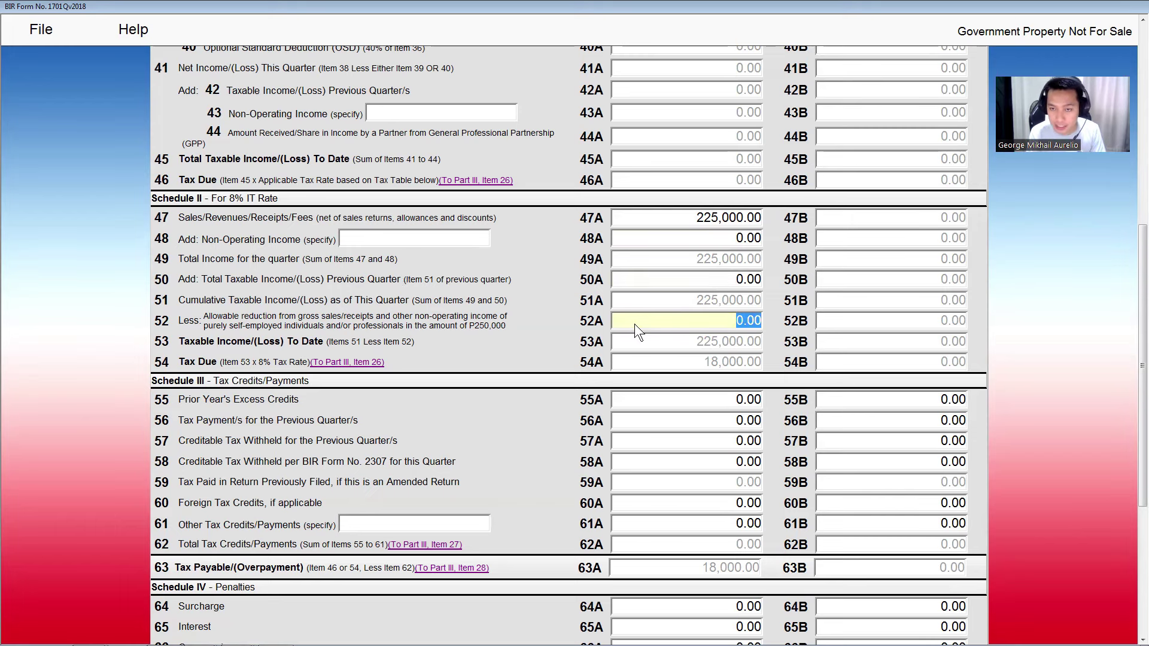
type("250")
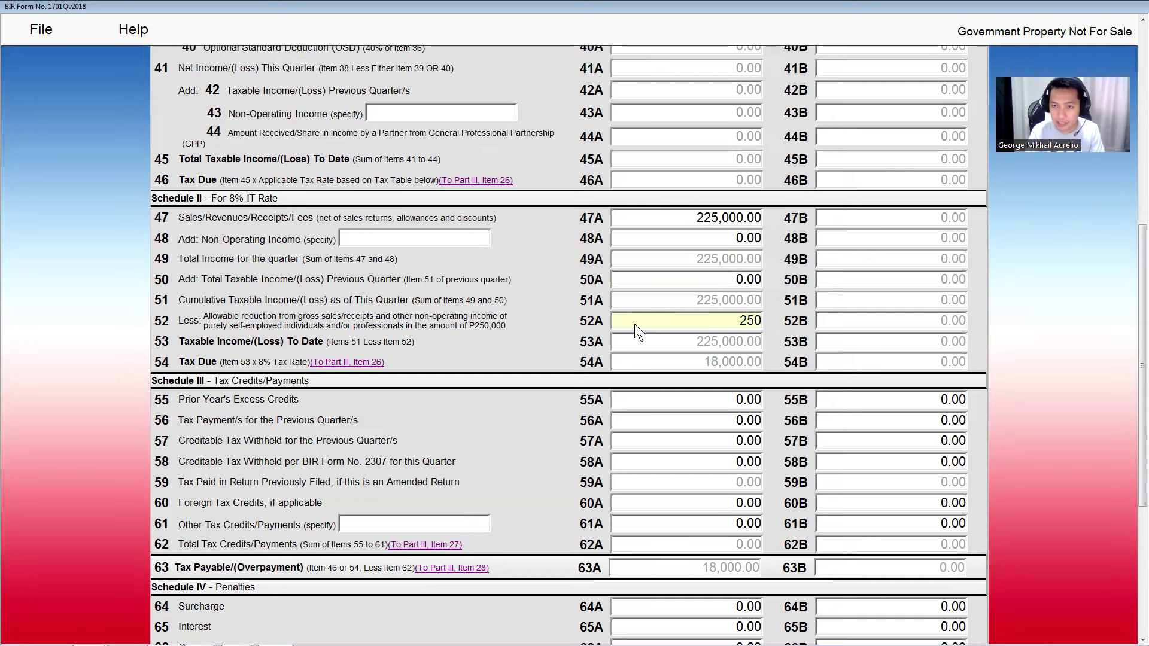
type(",000")
key("Tab")
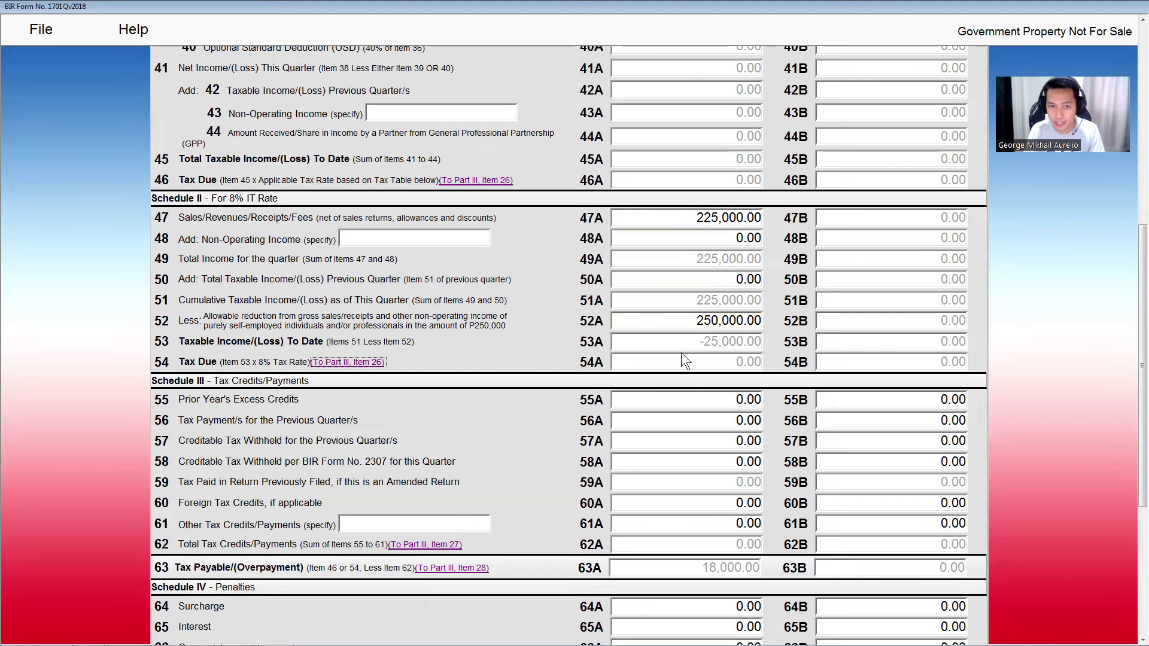
left_click(728, 347)
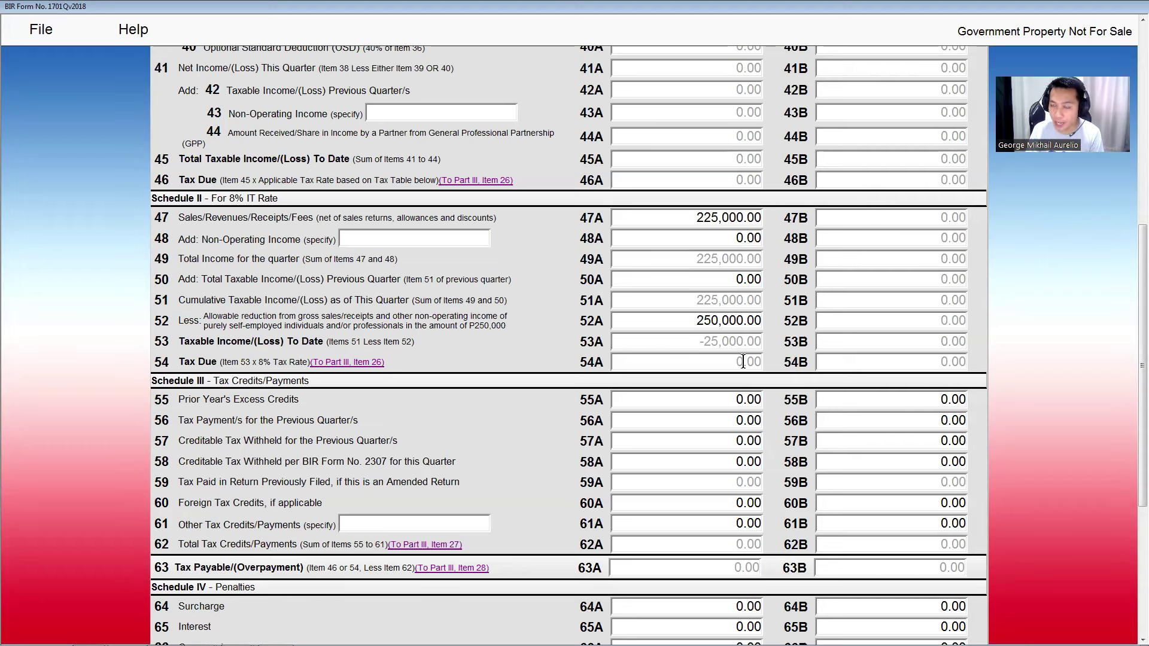
key("Tab")
key("Tab")
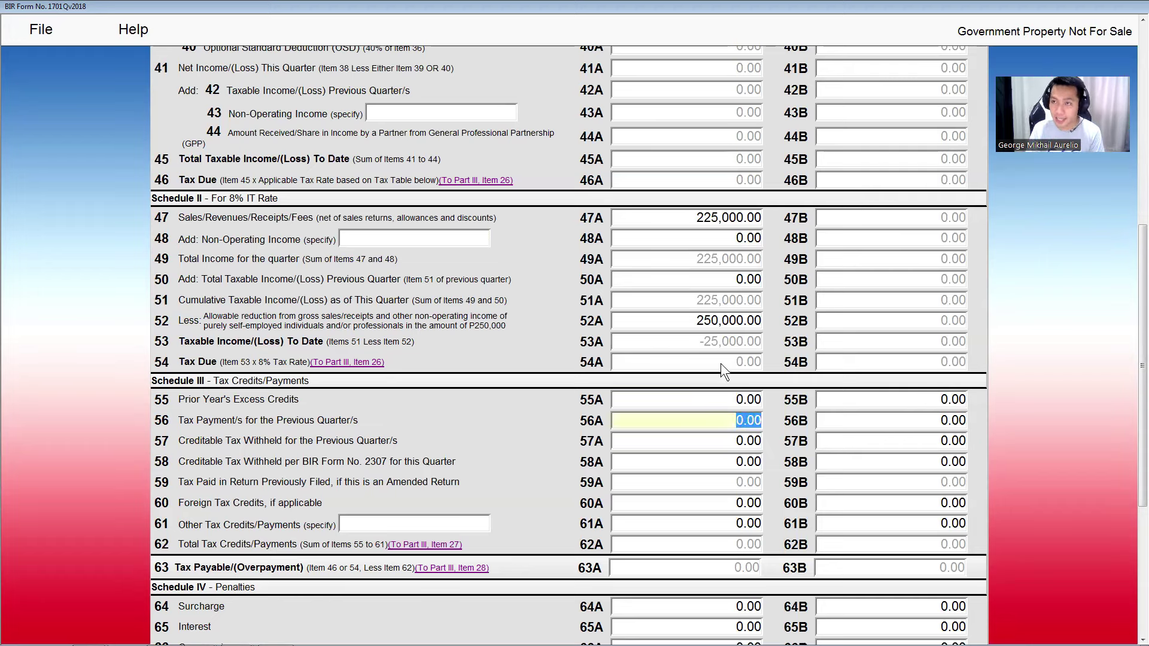
key("Tab")
Go back to page 1 and submit the return as a final copy, confirming online submission
scroll(674, 378, "down", 5)
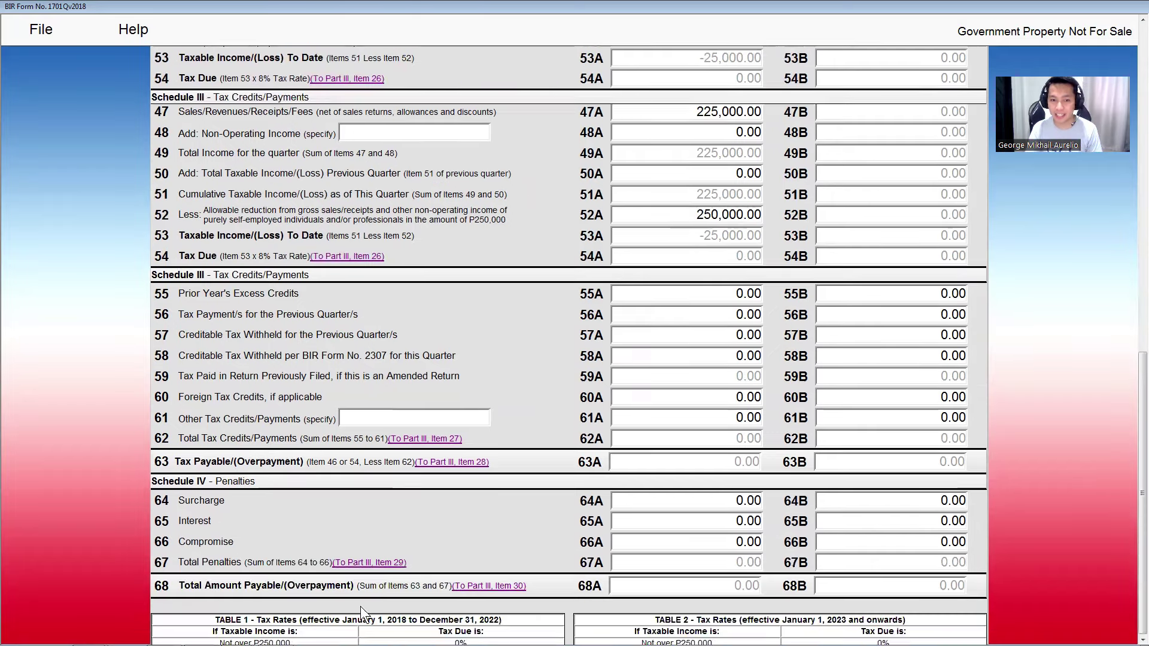
left_click(499, 550)
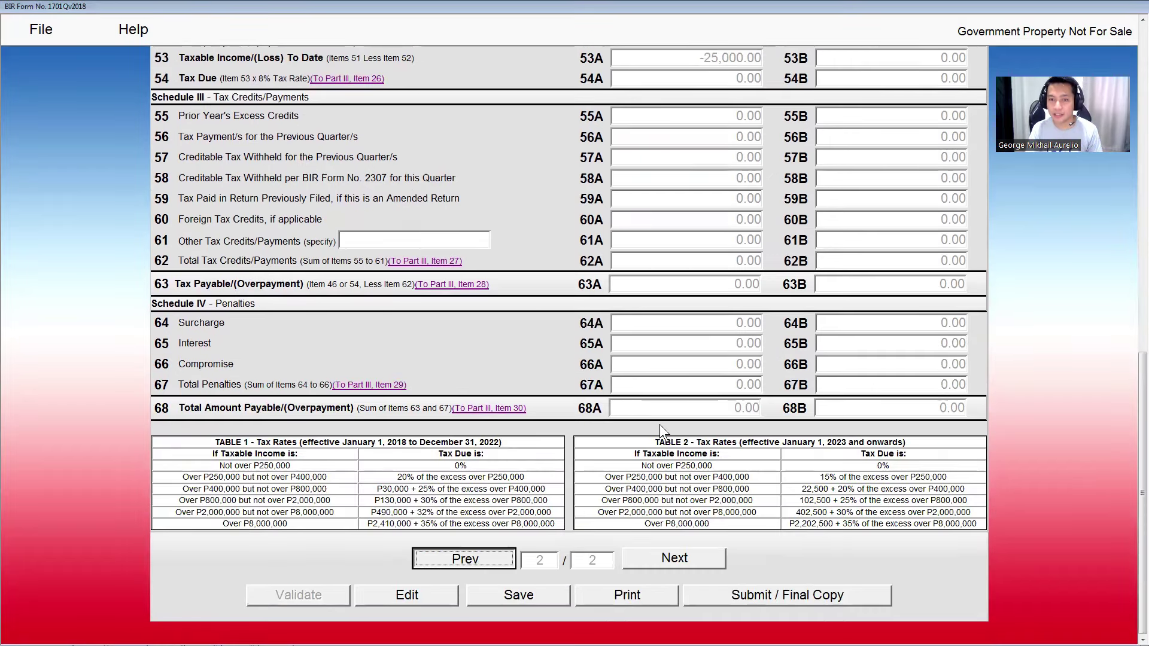
scroll(598, 431, "up", 10)
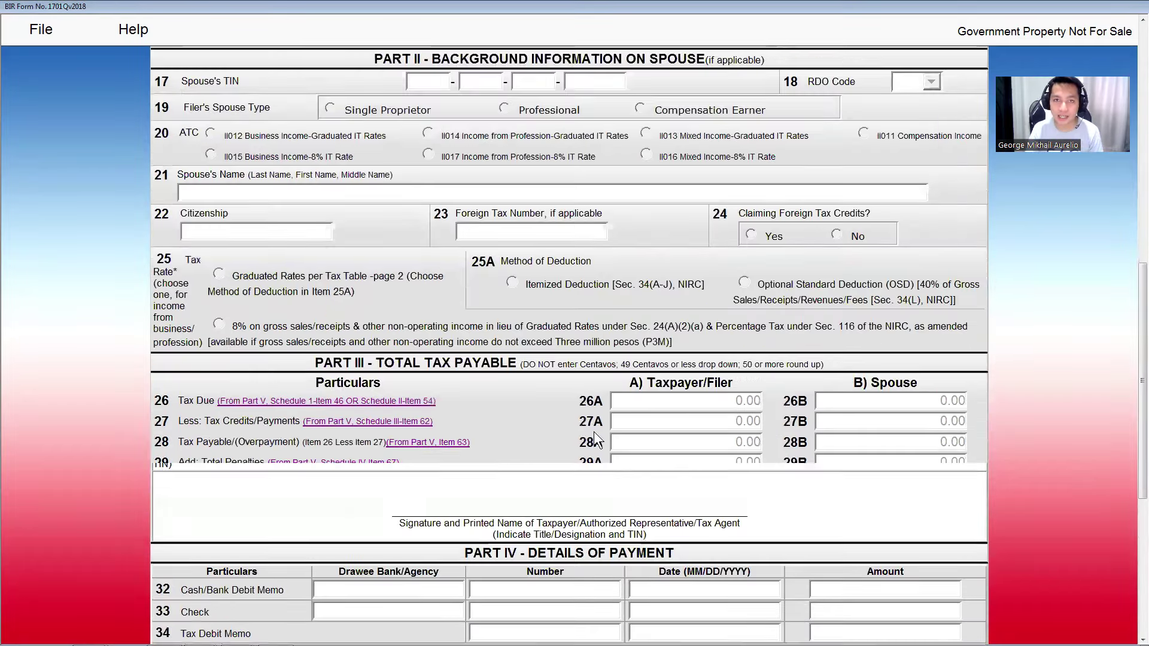
scroll(603, 430, "down", 10)
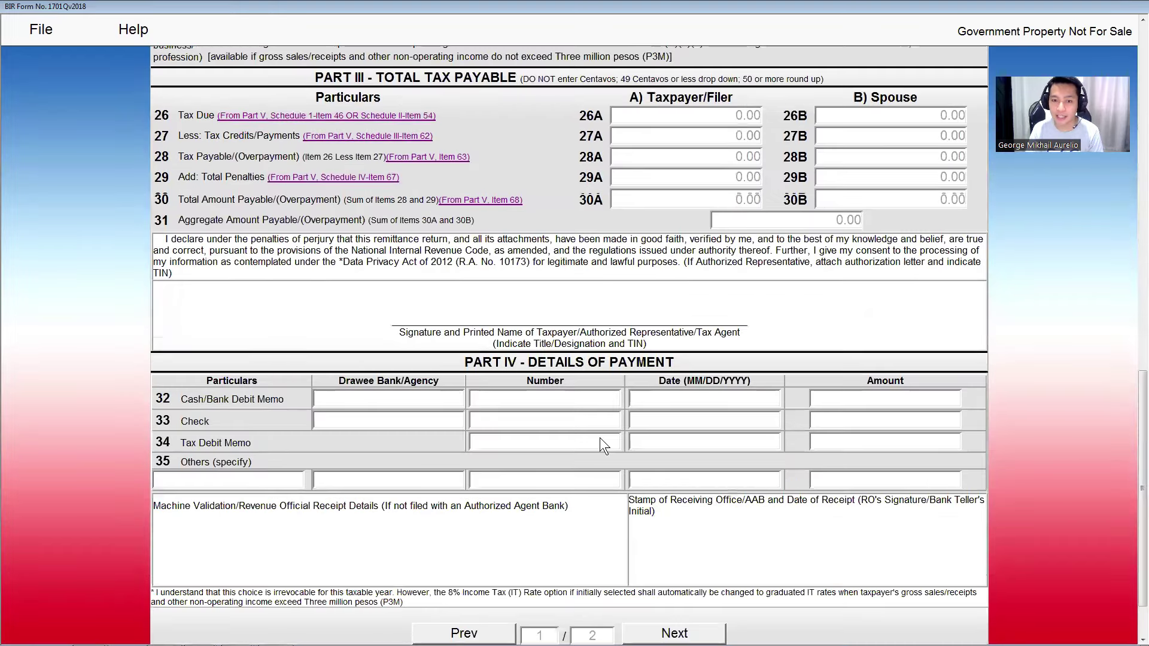
scroll(599, 437, "down", 2)
left_click(772, 600)
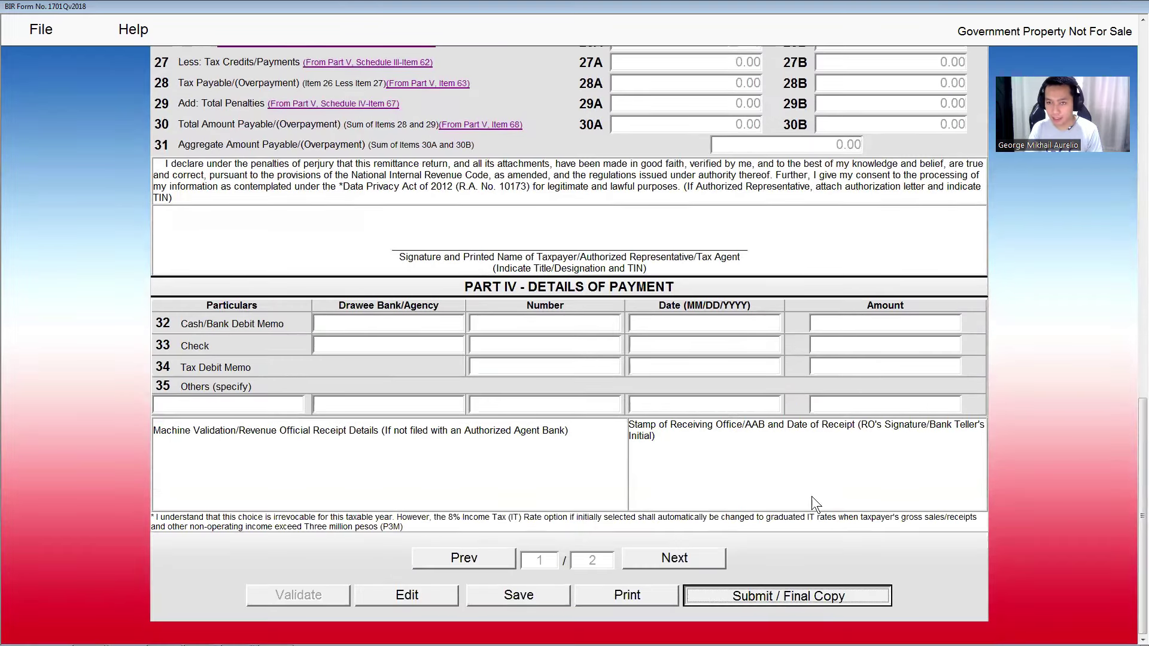
left_click(618, 378)
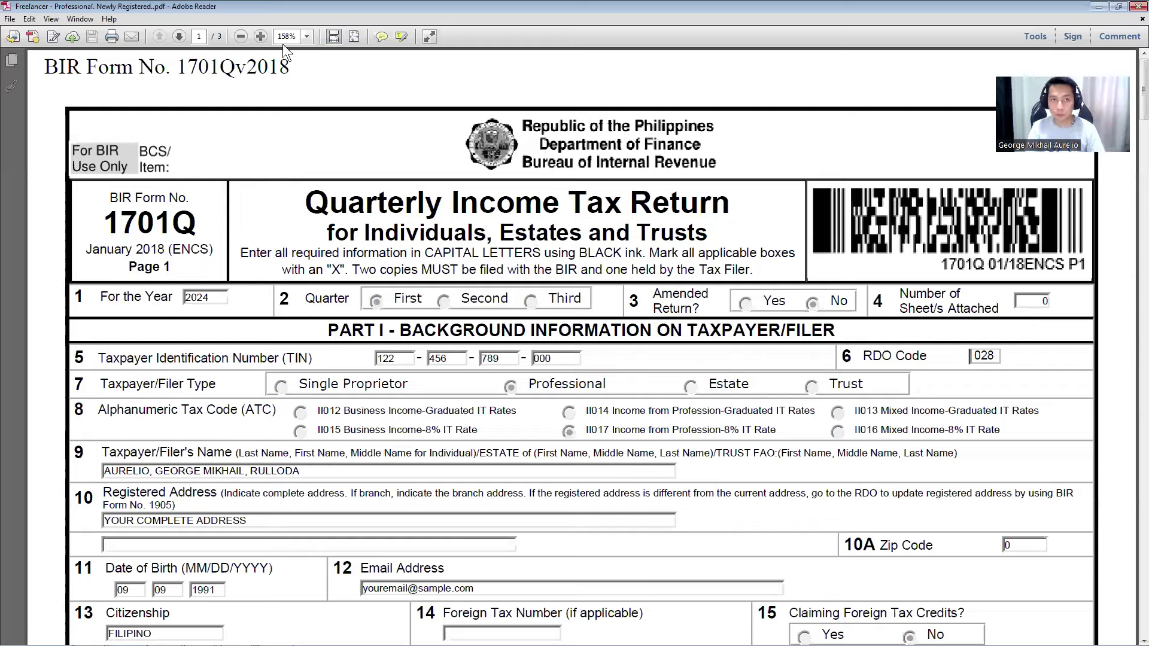
Zoom the Newly Registered PDF to 150% and scroll through its pages
left_click(290, 36)
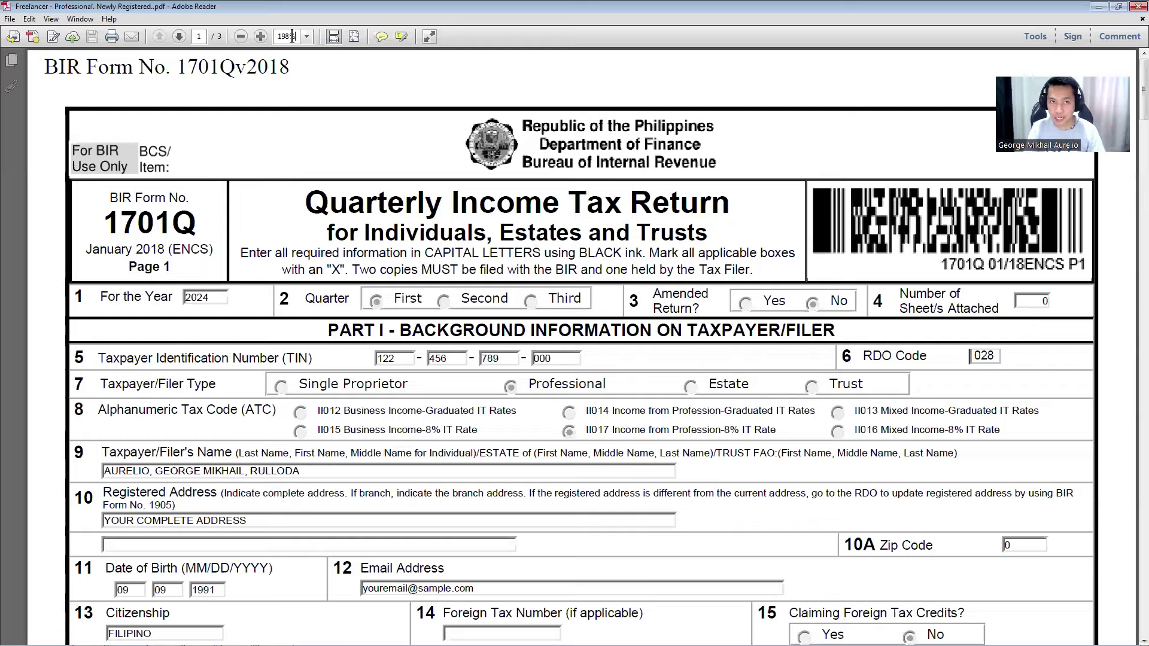
type("150")
key("Return")
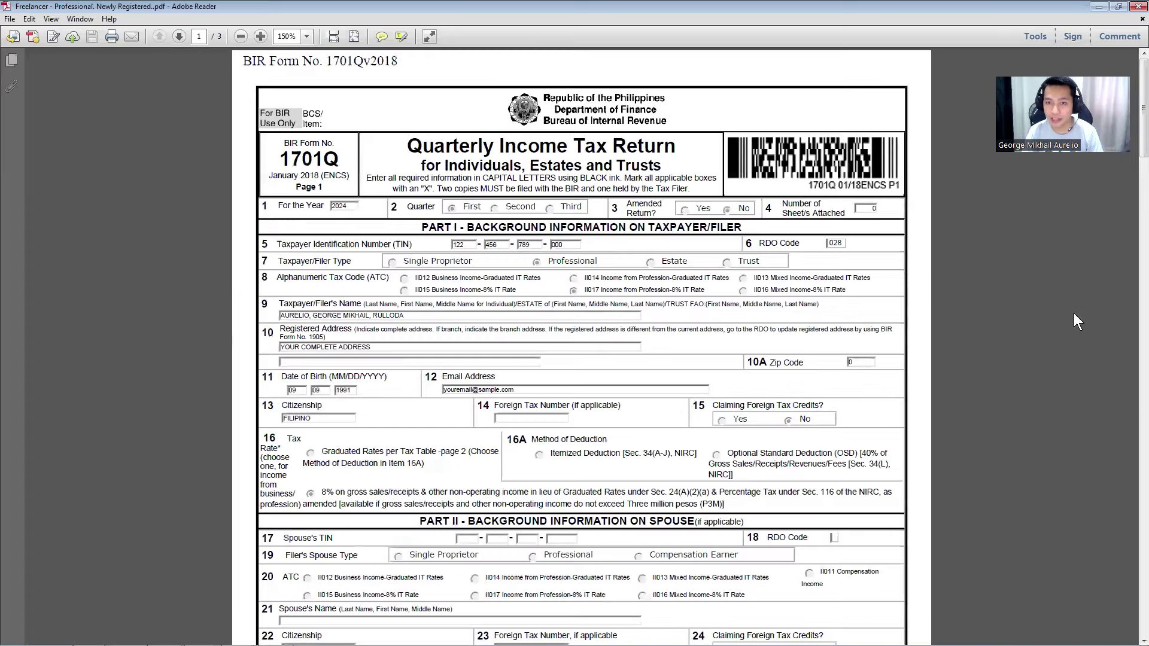
scroll(1127, 179, "down", 5)
scroll(1129, 257, "down", 10)
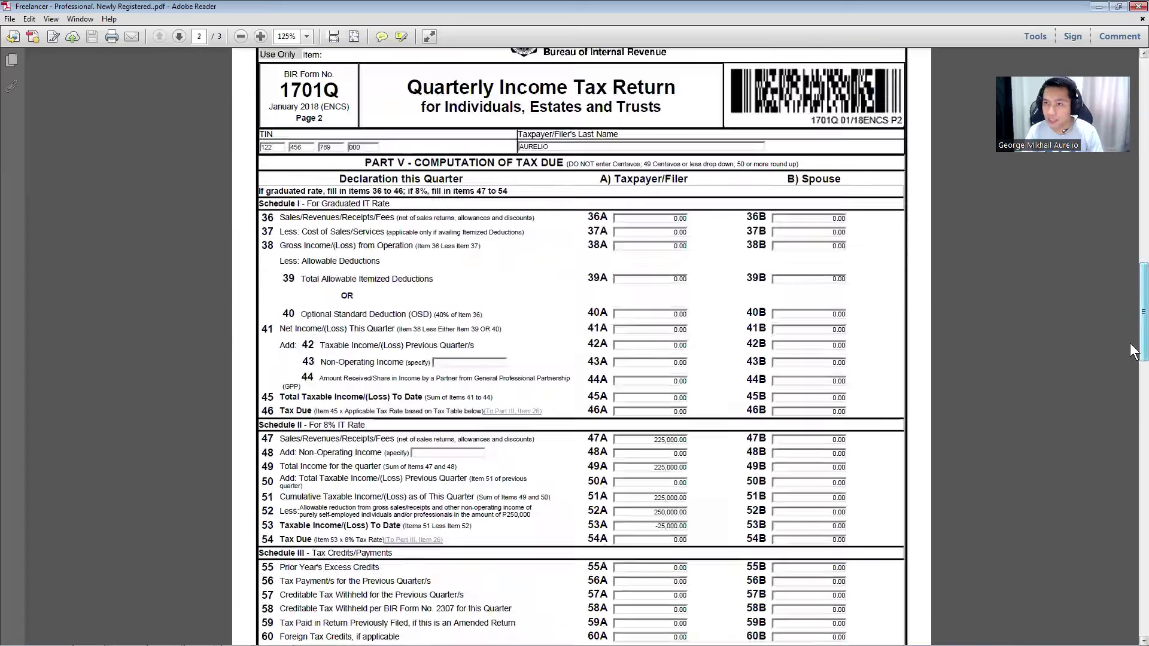
scroll(1129, 343, "down", 1)
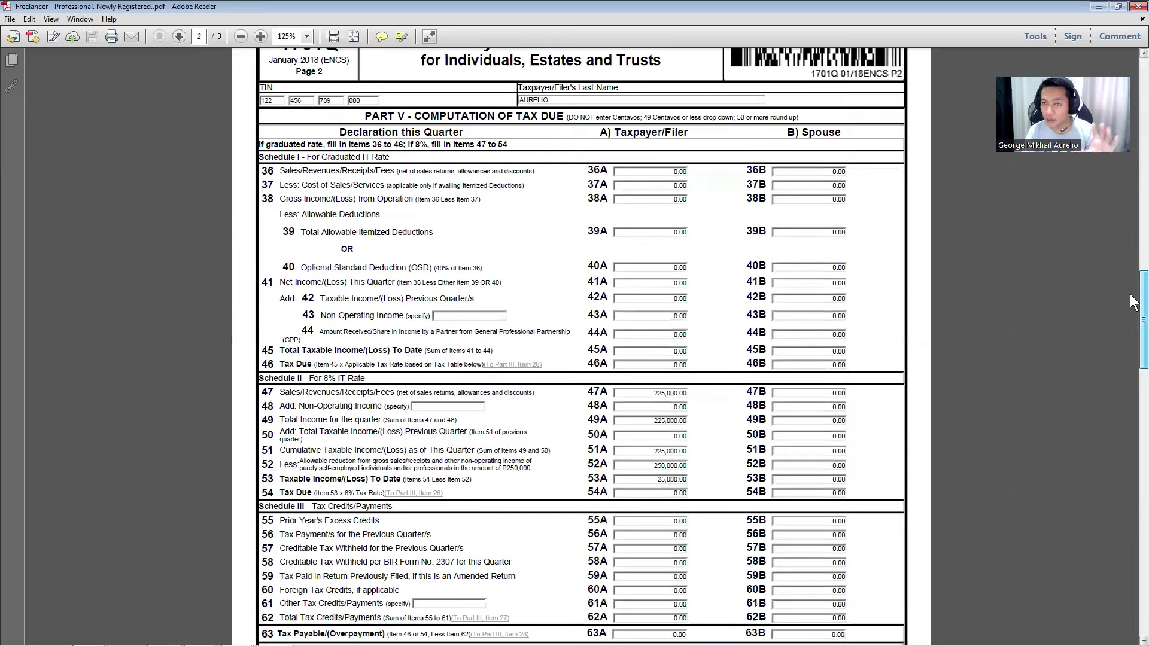
scroll(1132, 287, "up", 10)
scroll(1133, 263, "up", 4)
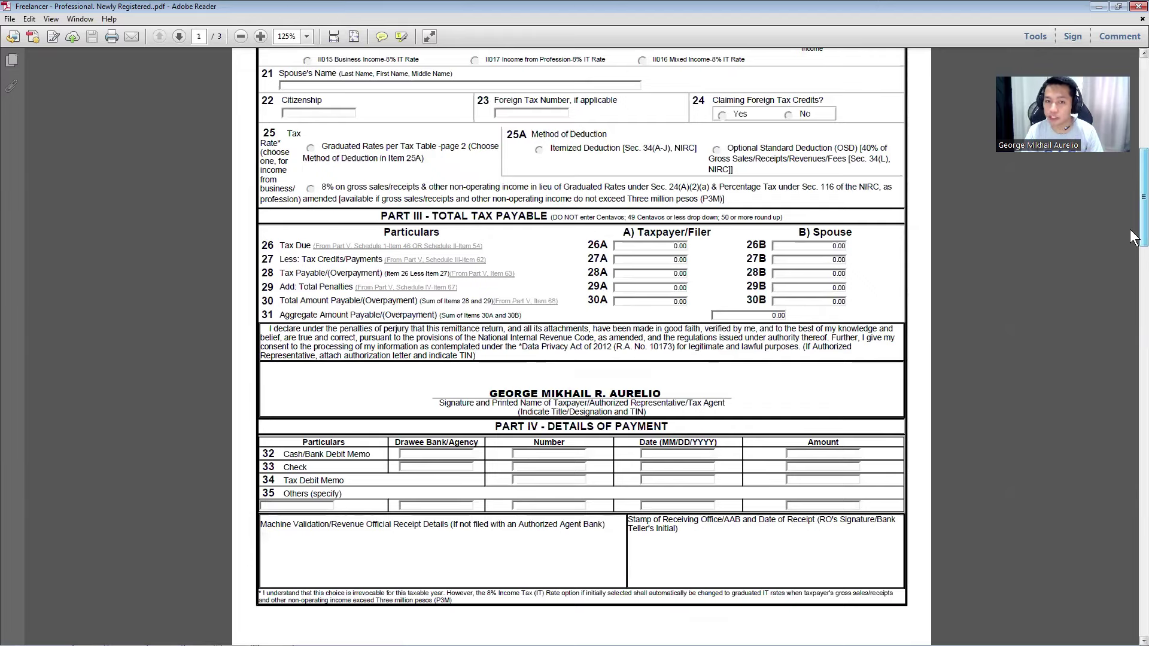
left_click_drag(1132, 233, 1118, 465)
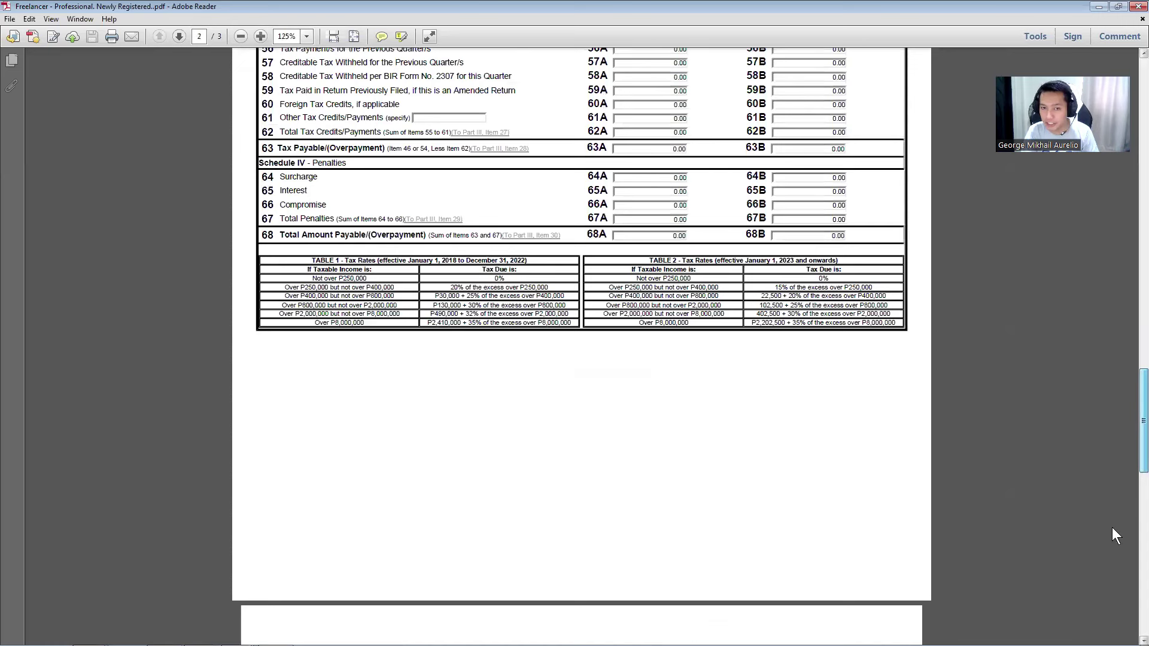
scroll(632, 376, "down", 10)
Highlight the Tax Return Receipt Confirmation title and read through the rest of the receipt
left_click_drag(323, 161, 469, 159)
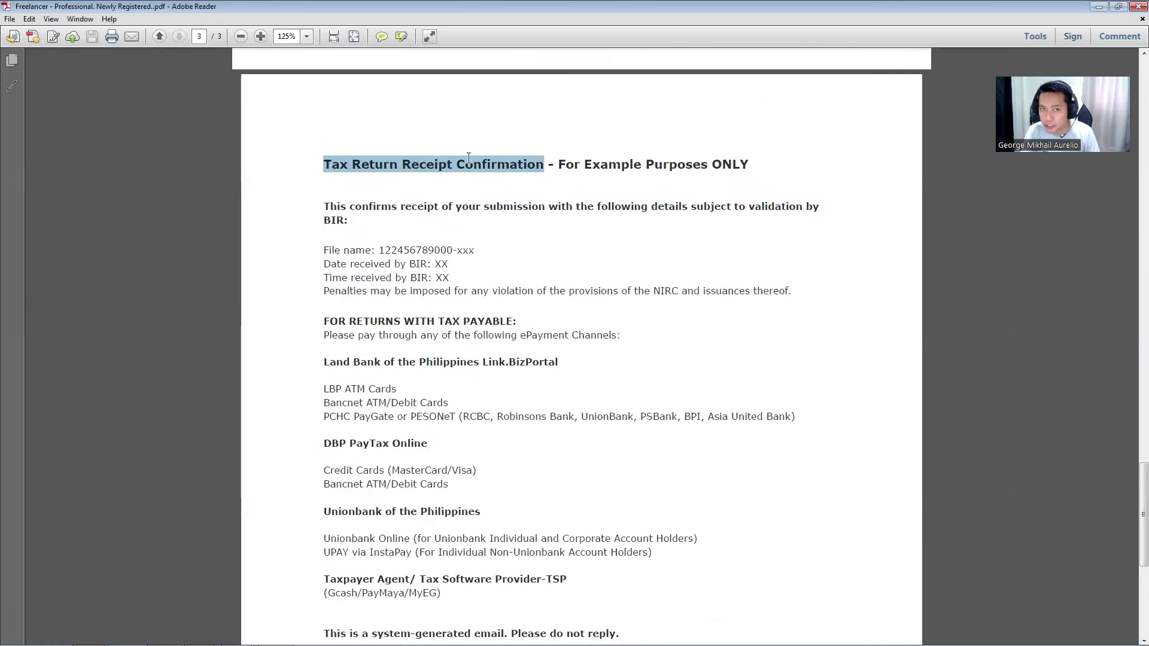
scroll(598, 306, "down", 3)
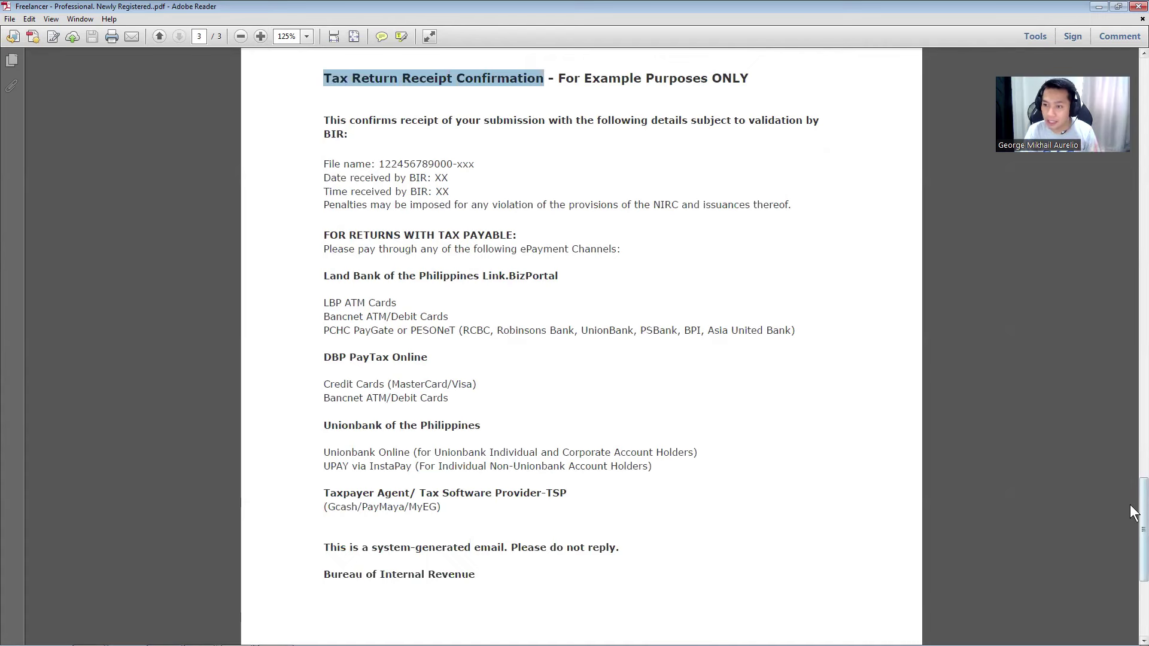
left_click_drag(1129, 503, 1129, 502)
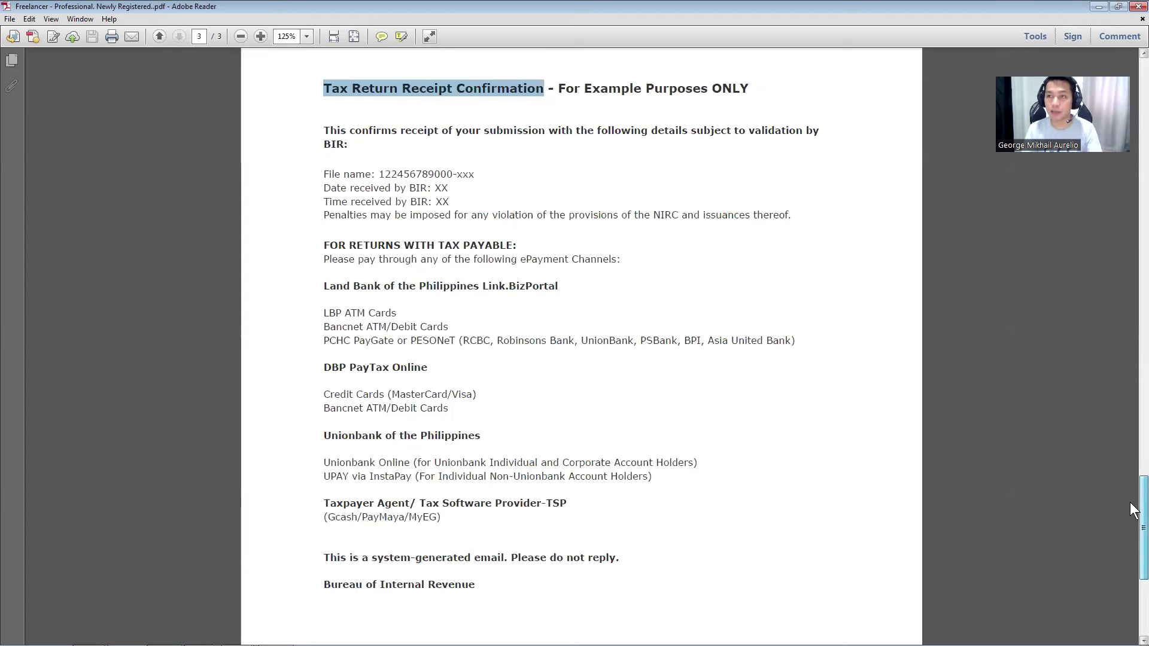
scroll(1134, 509, "down", 2)
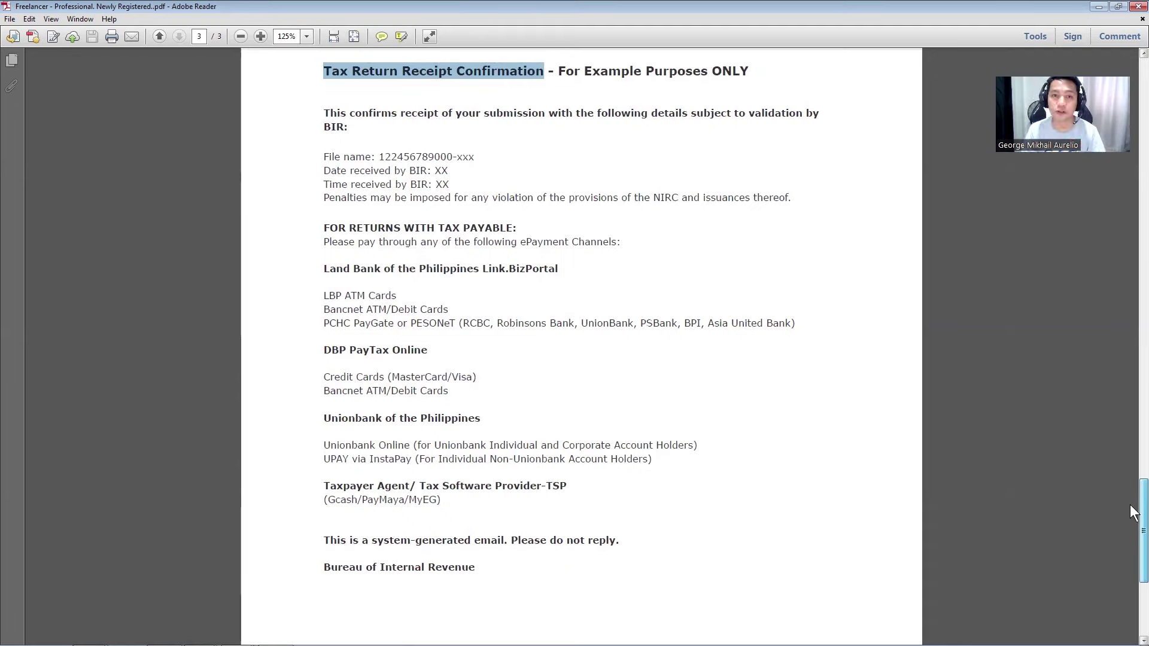
scroll(316, 99, "up", 3)
left_click(316, 98)
left_click_drag(322, 128, 751, 128)
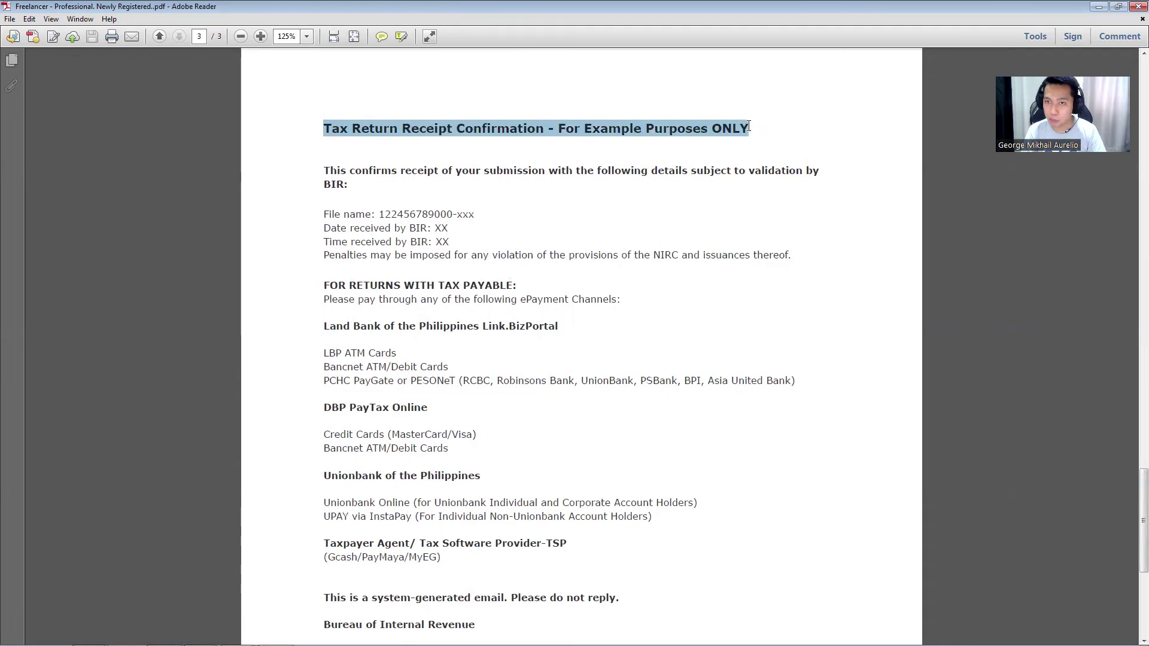
scroll(810, 405, "up", 15)
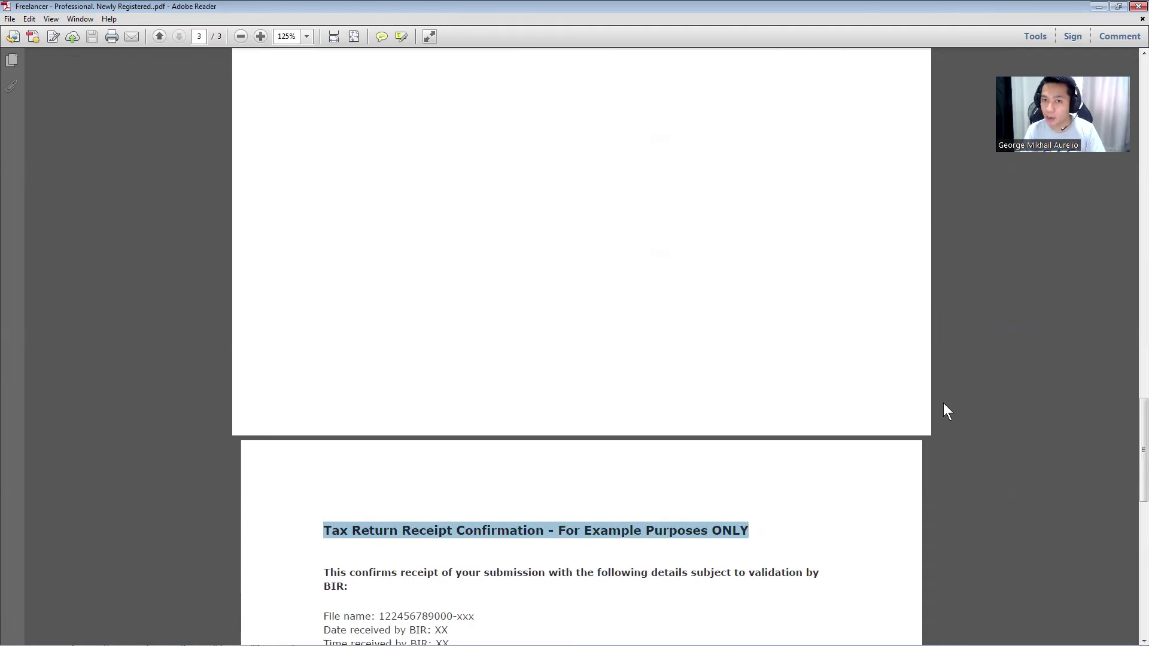
scroll(1130, 386, "up", 15)
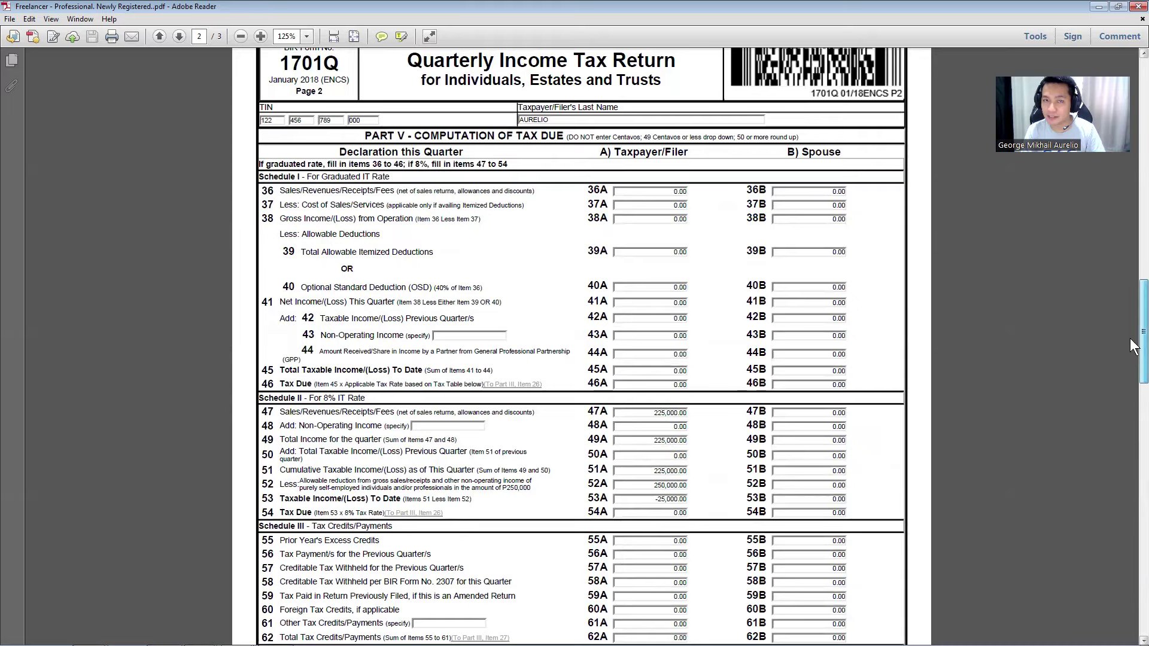
scroll(1133, 345, "up", 1)
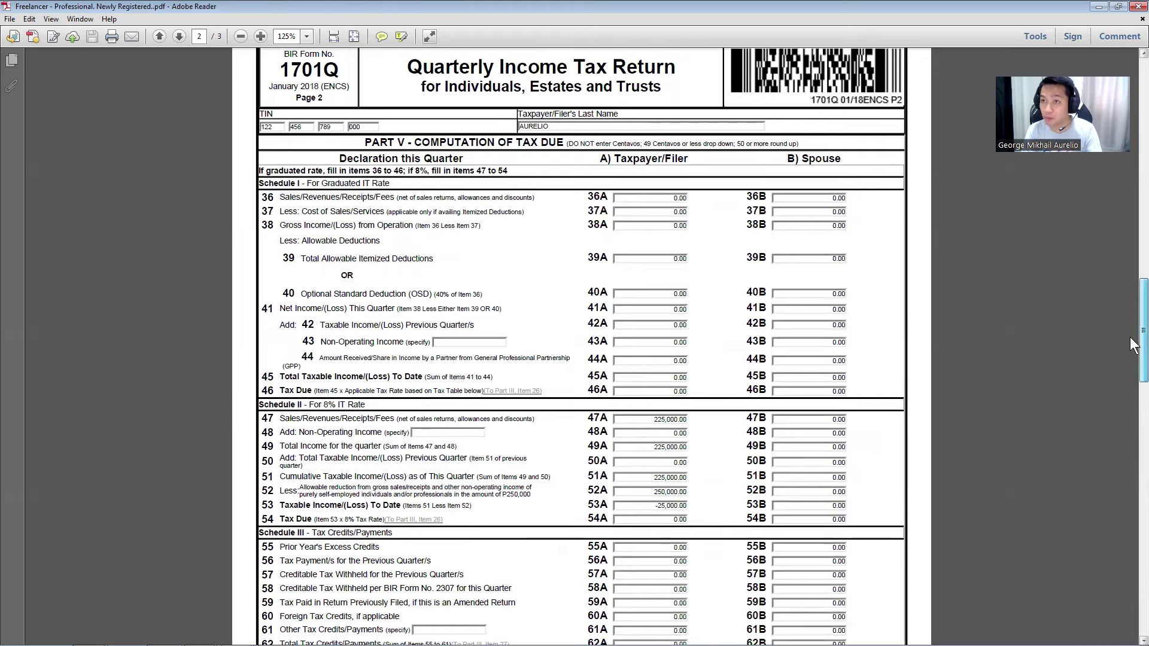
scroll(1106, 418, "down", 6)
scroll(1116, 463, "down", 15)
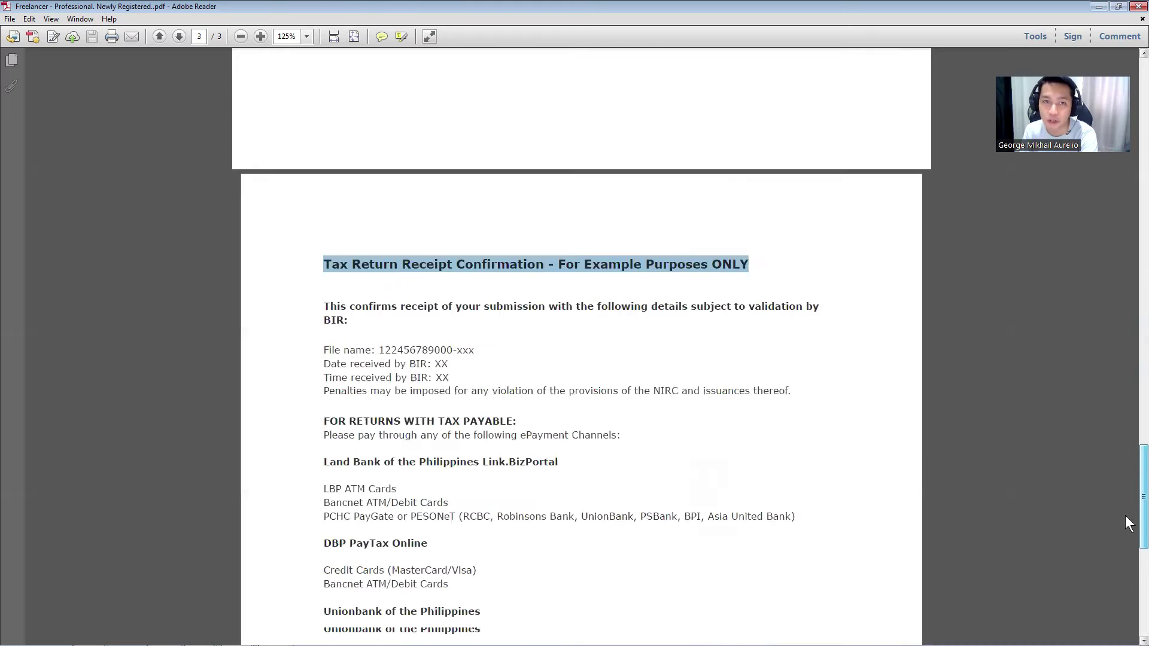
left_click(547, 324)
scroll(525, 340, "down", 4)
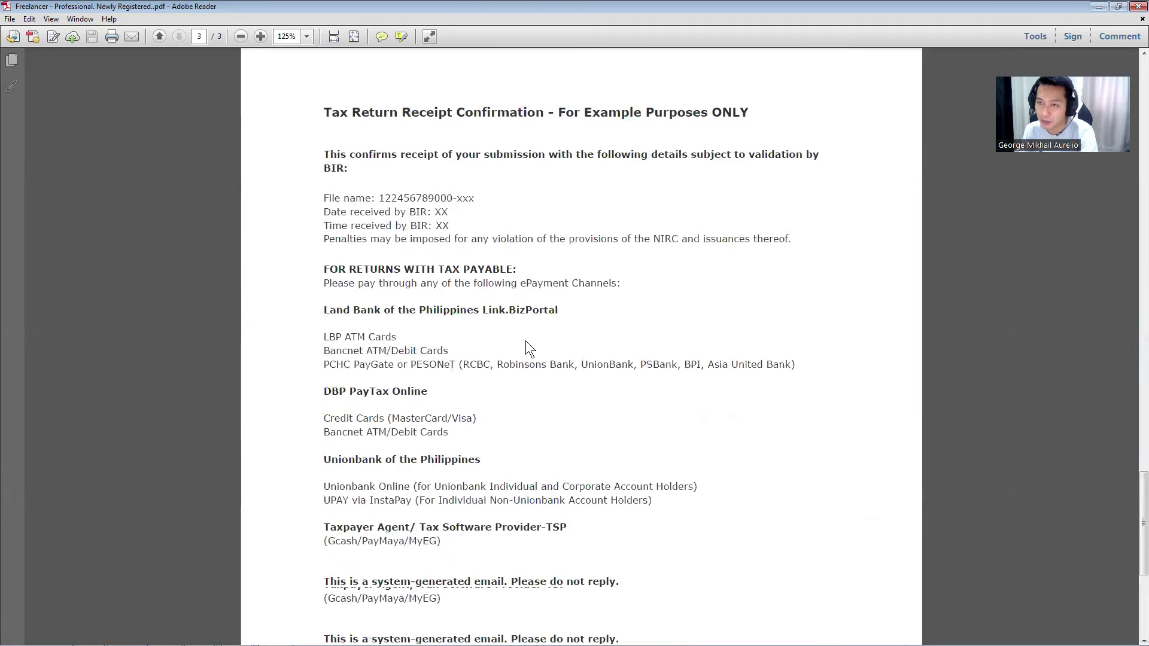
left_click_drag(1139, 521, 1125, 425)
scroll(1123, 425, "down", 8)
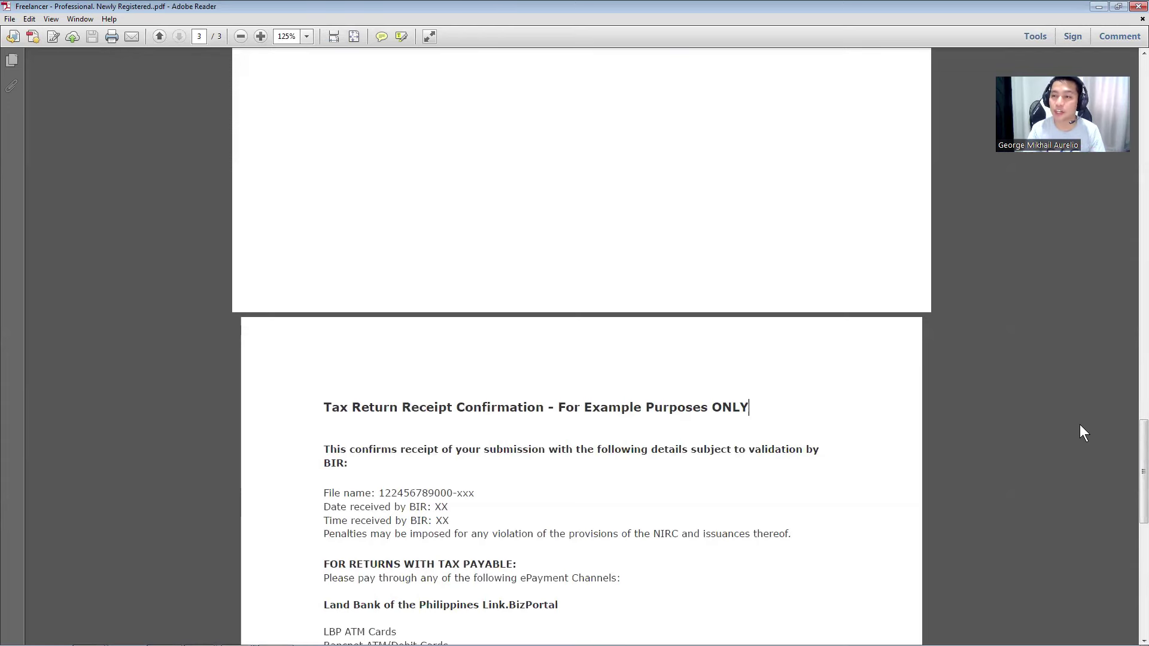
scroll(1077, 425, "down", 3)
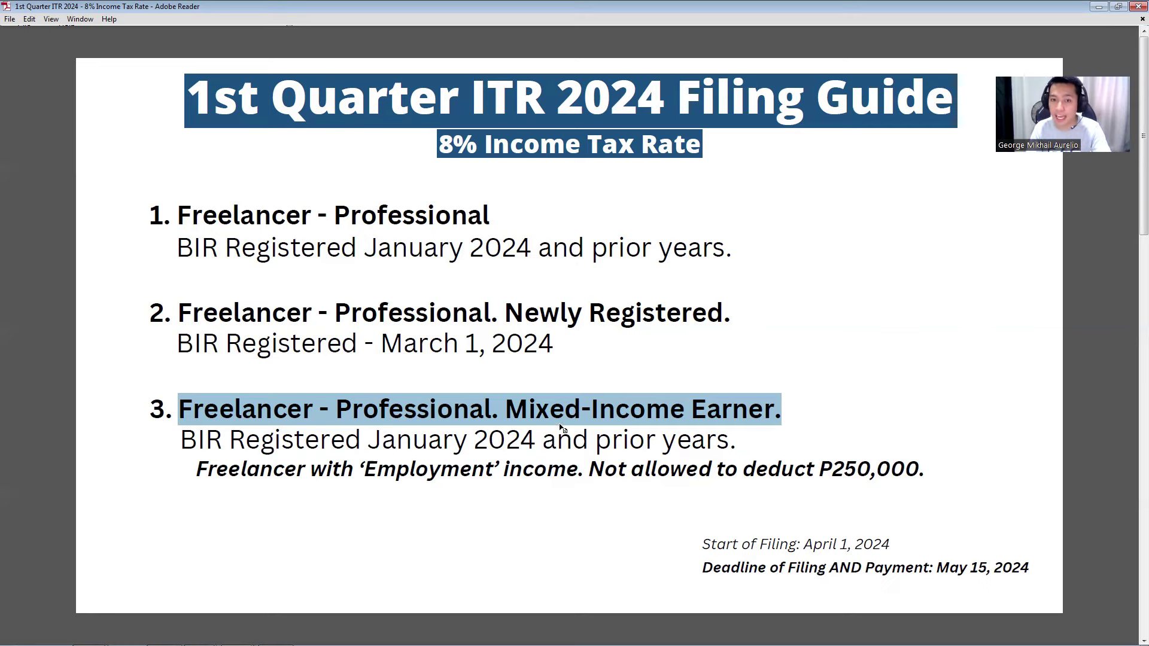
Highlight 'January 2024' in the guide's third, mixed-income earner case, then return to the eBIRForms profile
left_click(536, 413)
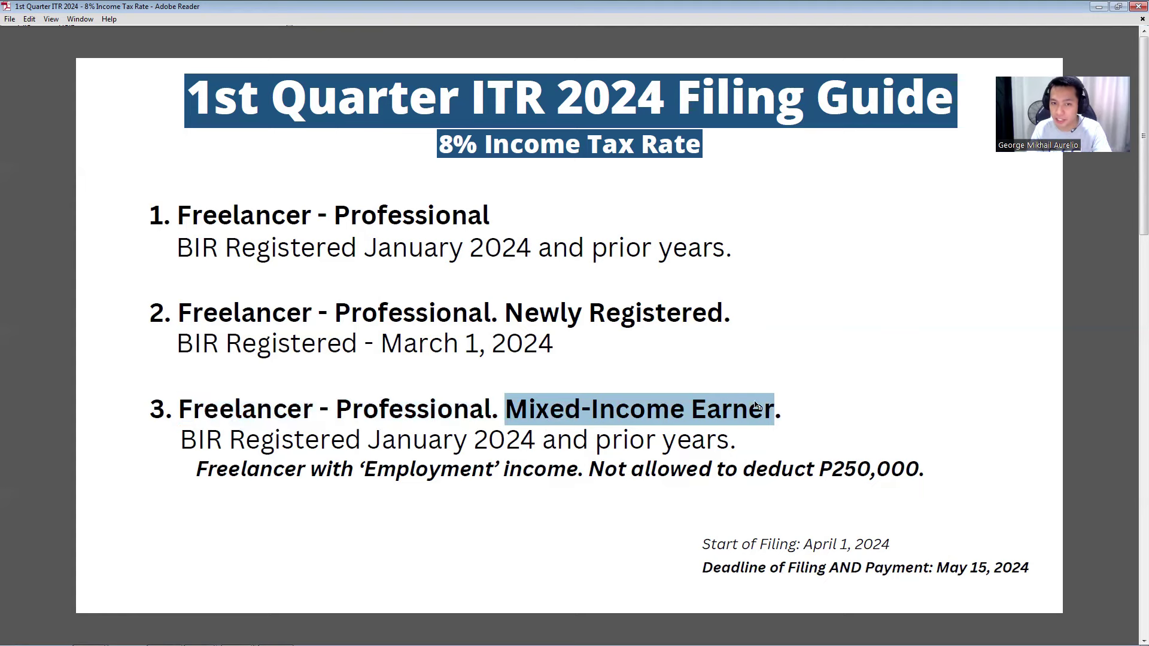
left_click(367, 470)
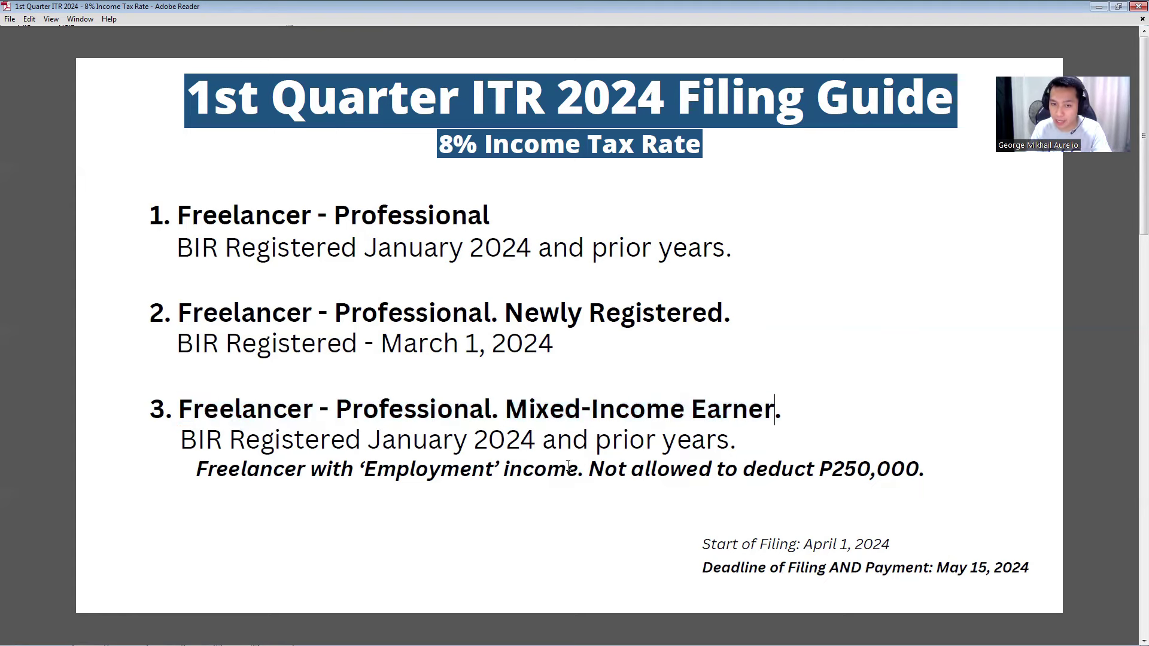
left_click_drag(571, 465, 371, 472)
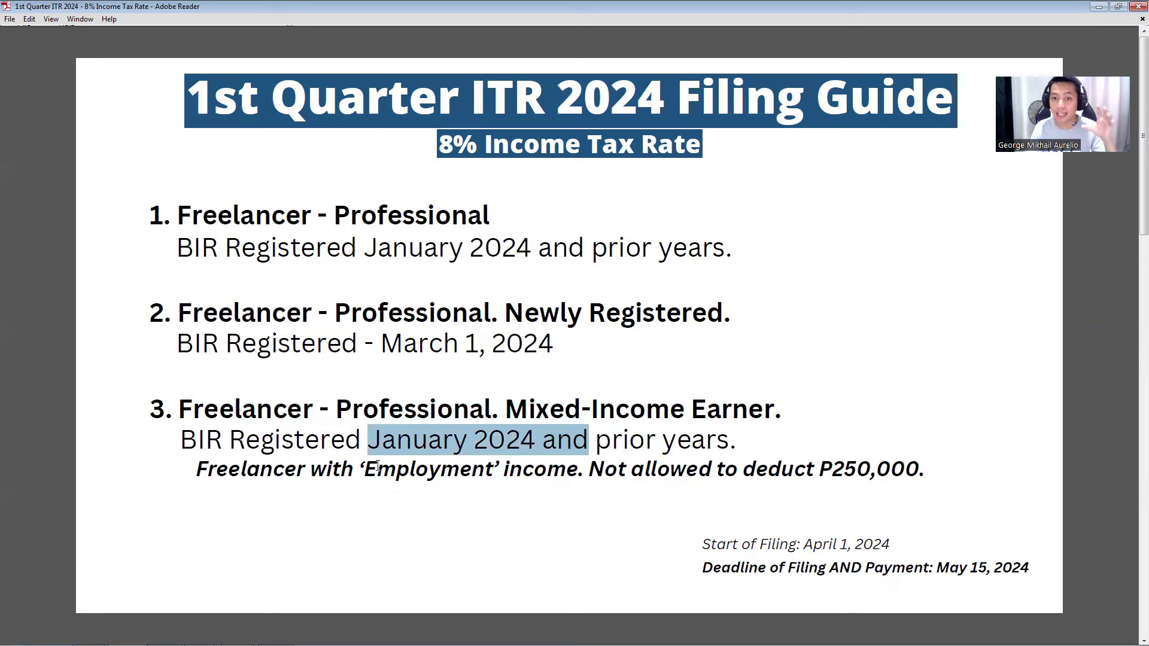
left_click(661, 418)
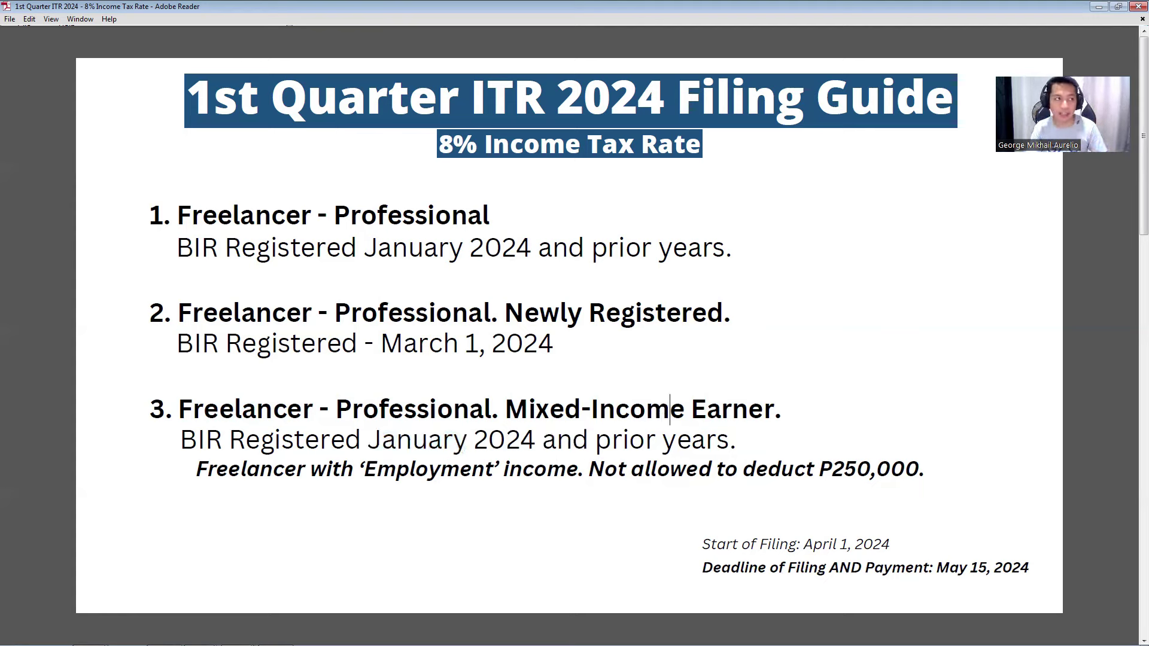
key("alt+Tab")
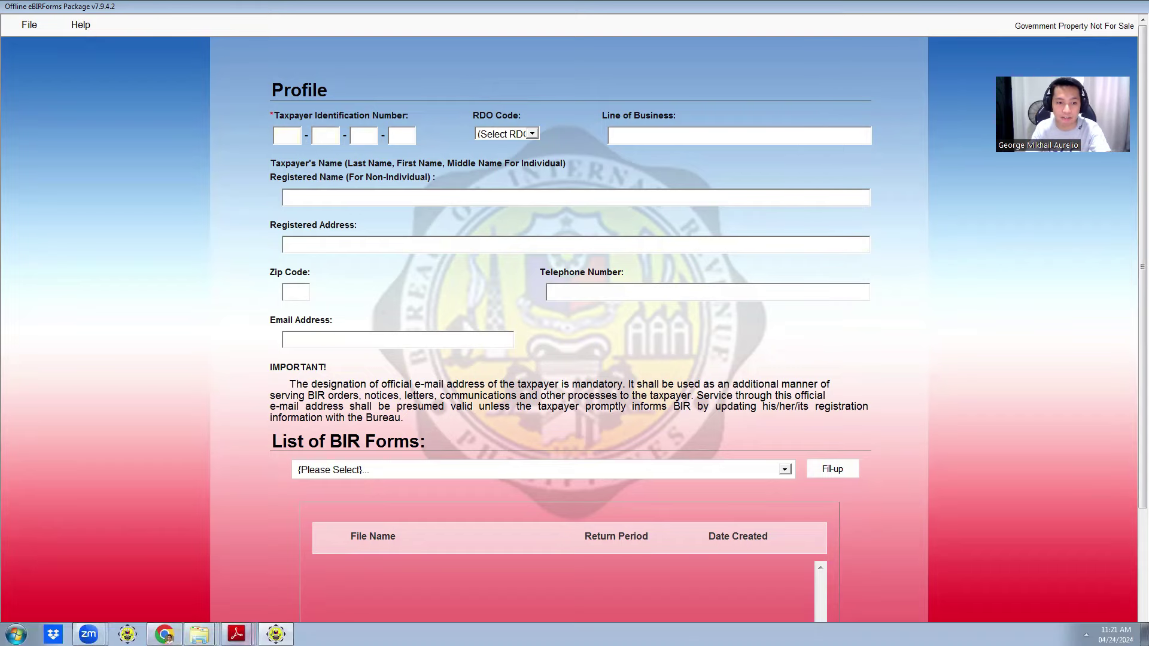
Show the COR Professional certificate full-screen and mark its January 23, 2024 Date OCN Generated
left_click(236, 634)
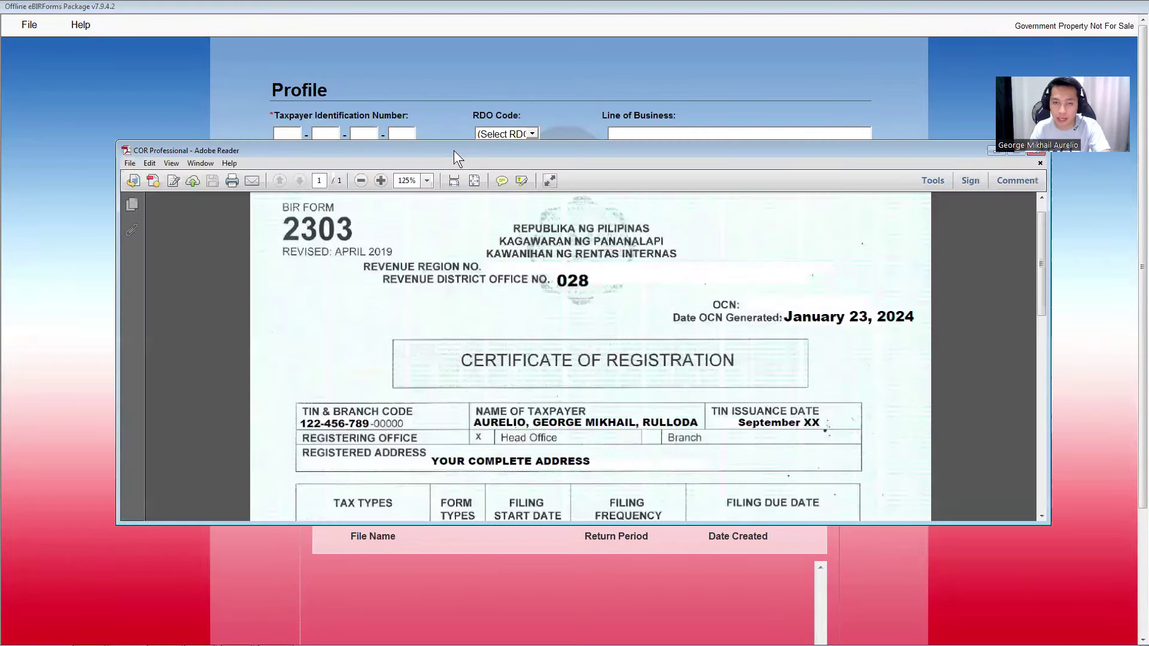
left_click_drag(454, 150, 338, 1)
scroll(681, 350, "down", 1)
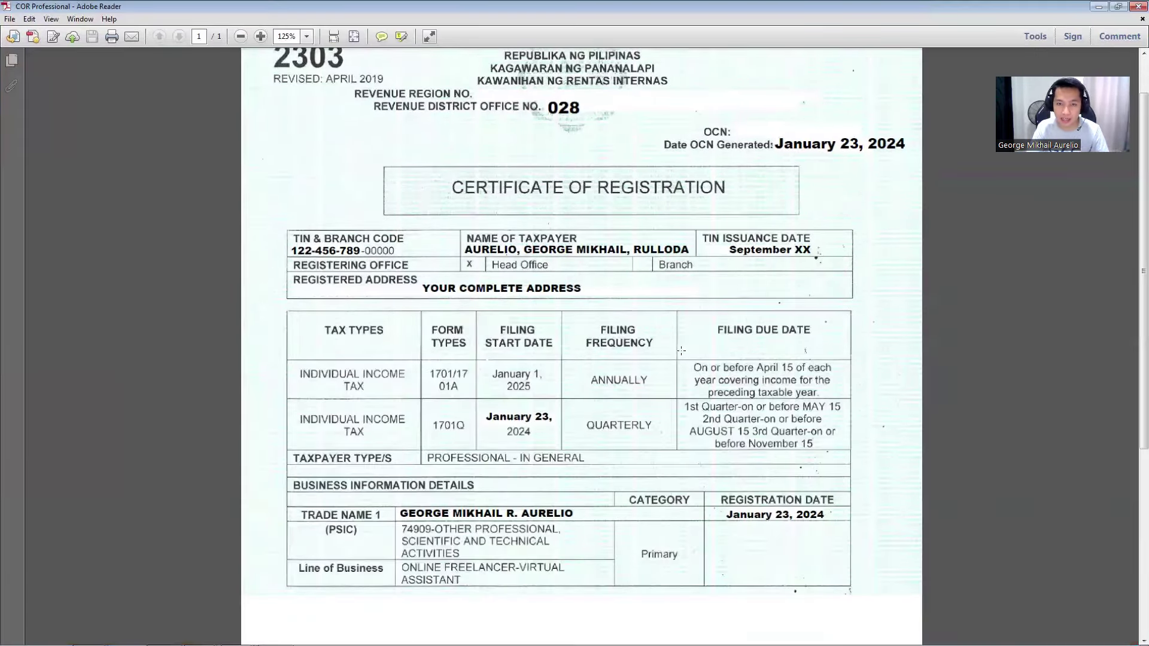
scroll(680, 350, "up", 1)
left_click_drag(914, 204, 737, 138)
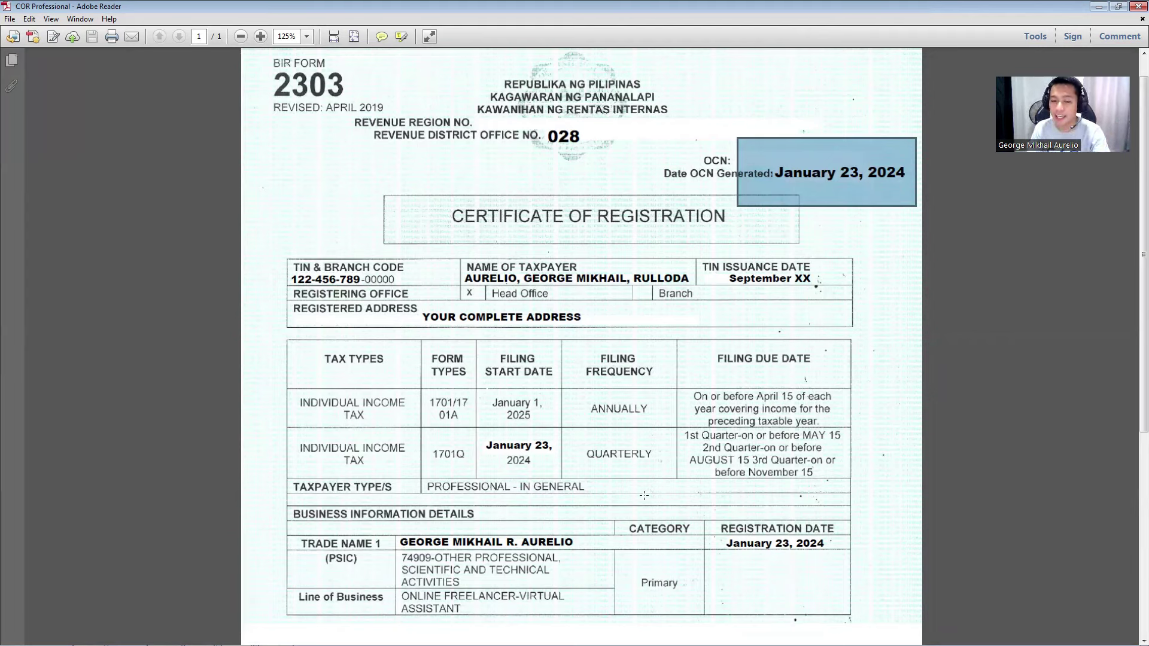
left_click(334, 222)
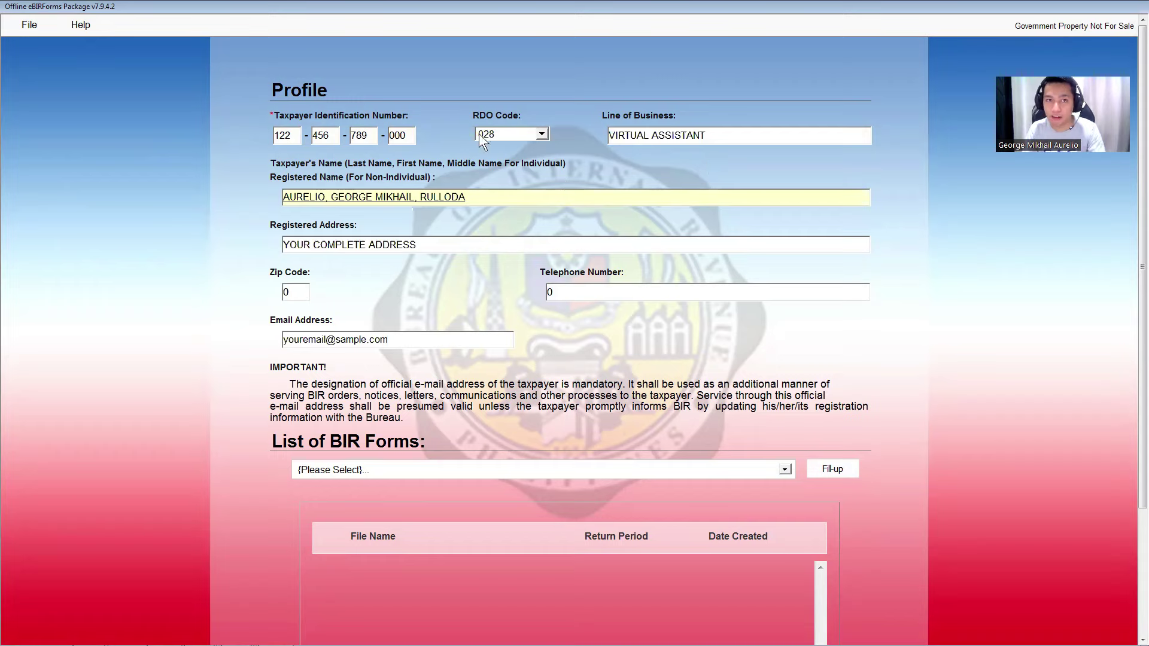
left_click(409, 139)
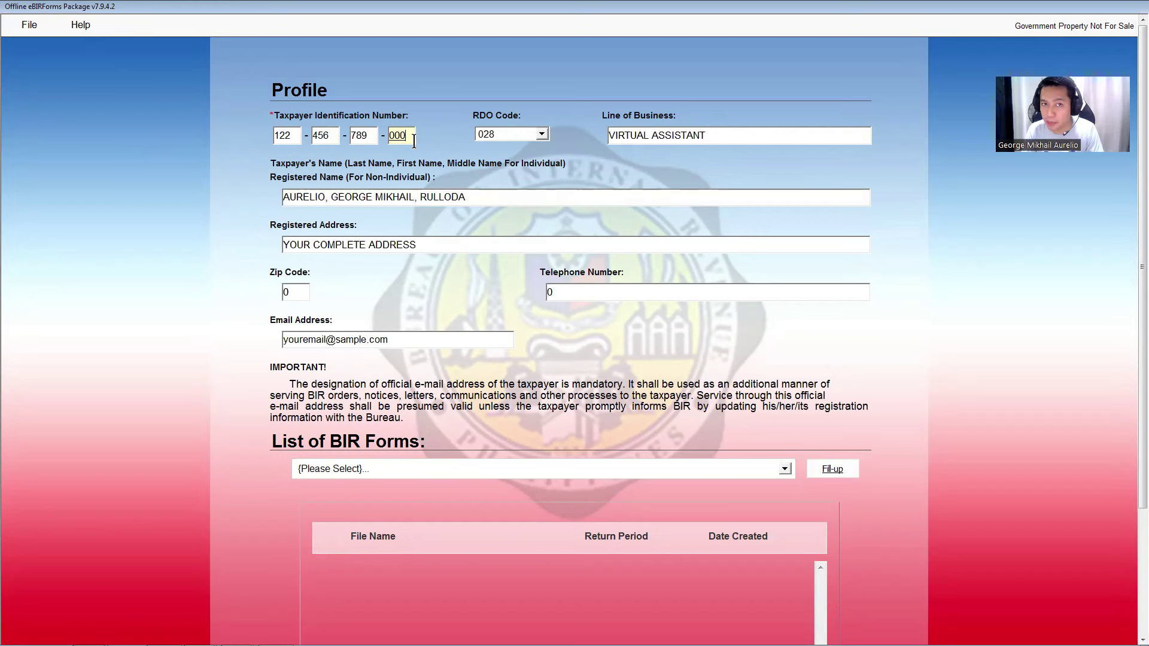
key("Tab")
key("Tab")
key("Tab")
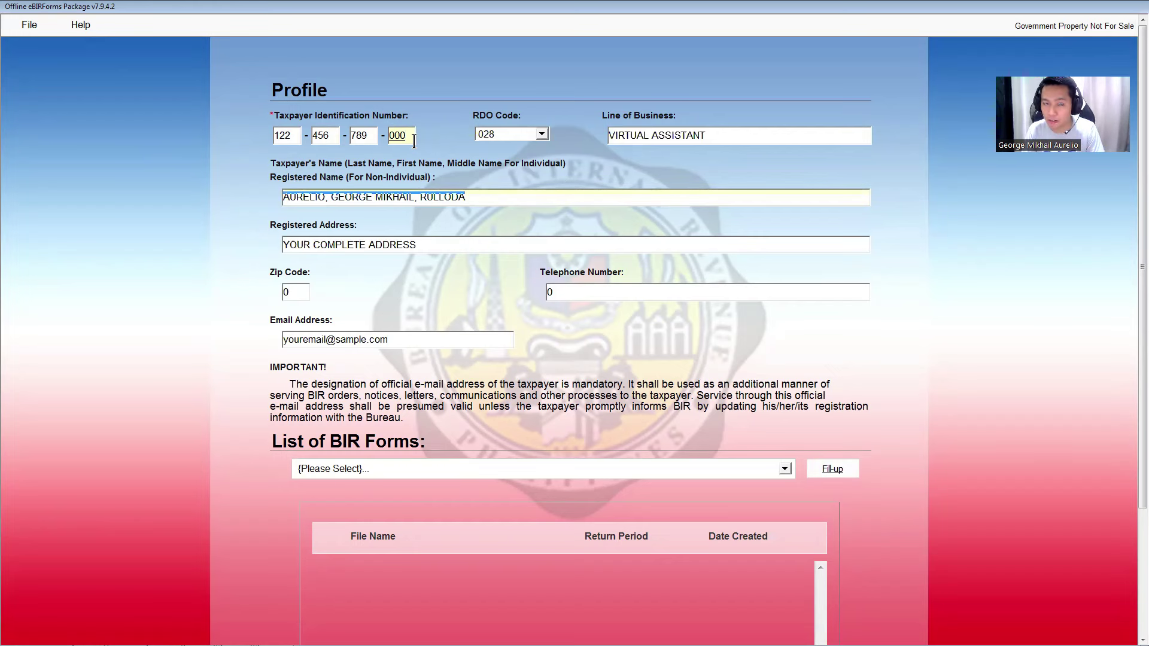
key("Tab")
key("Tab")
key("Tab")
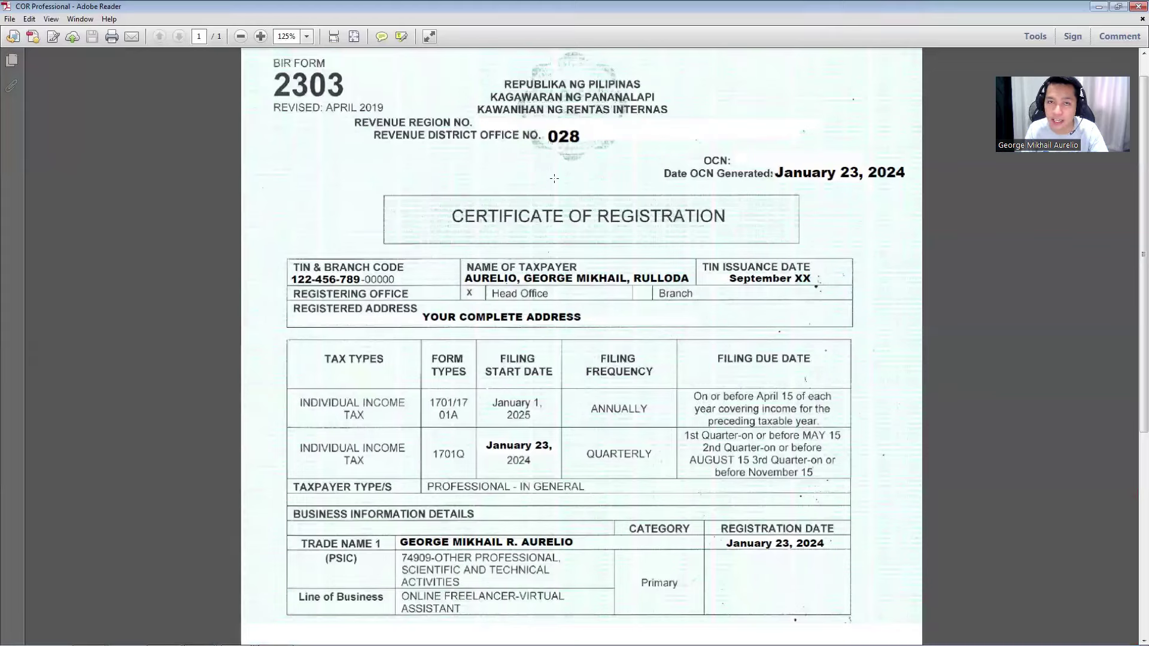
double_click(835, 5)
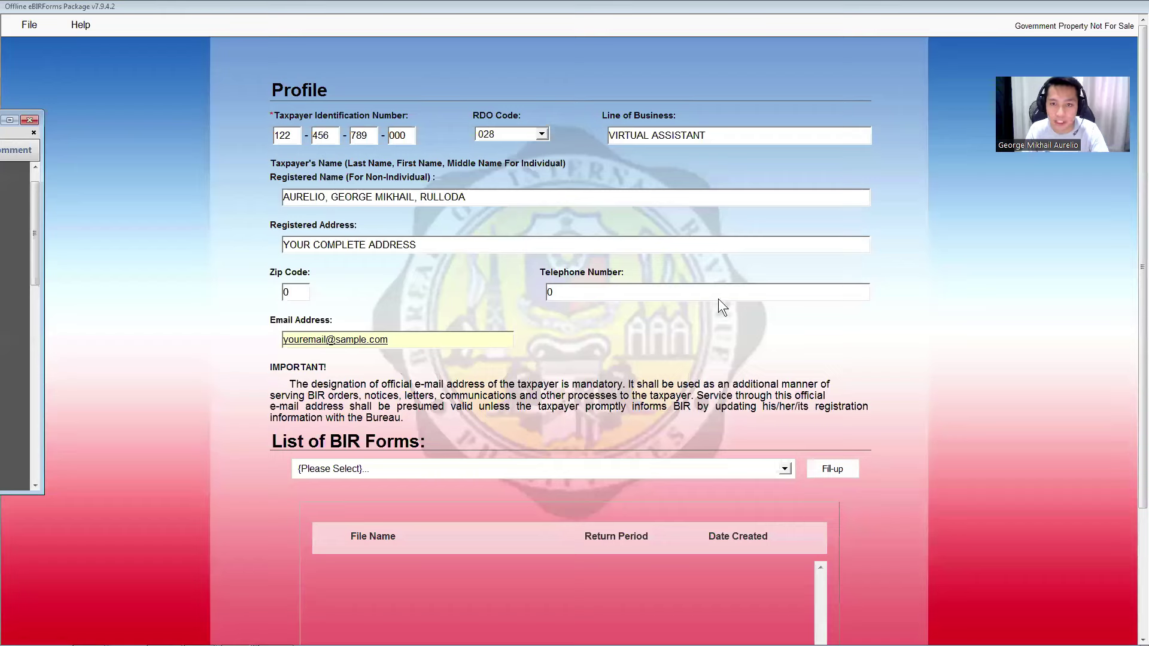
left_click(546, 291)
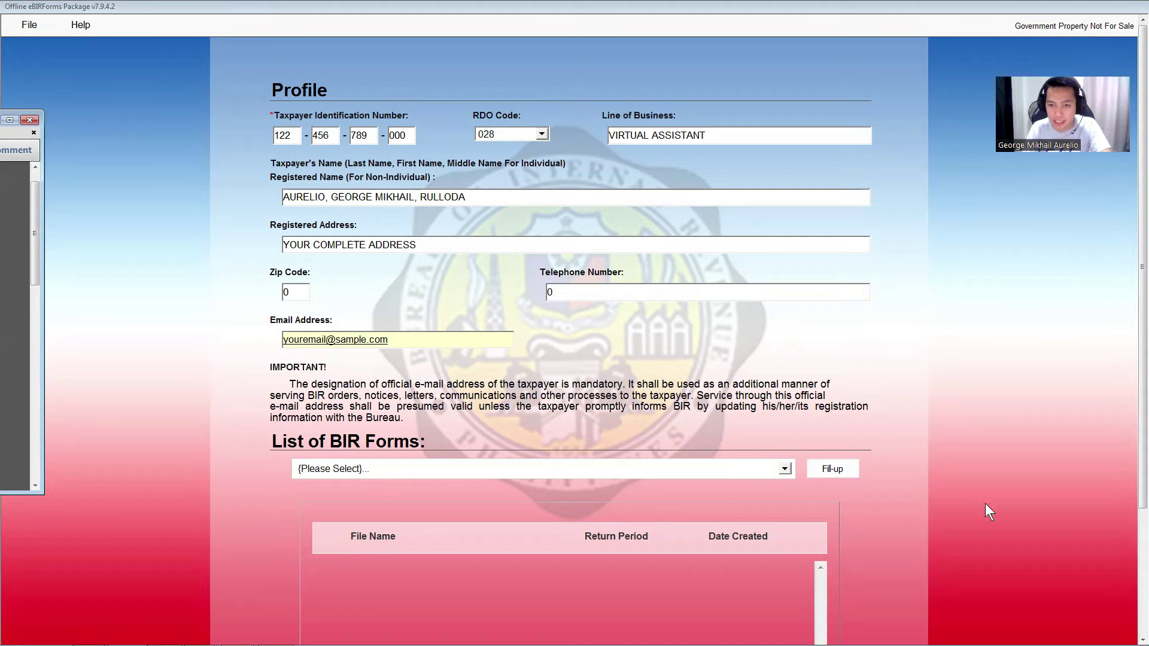
left_click(862, 494)
scroll(592, 461, "down", 2)
Check the COR's 1701Q row and its May 15 first-quarter deadline in the Tax Types table
left_click(588, 378)
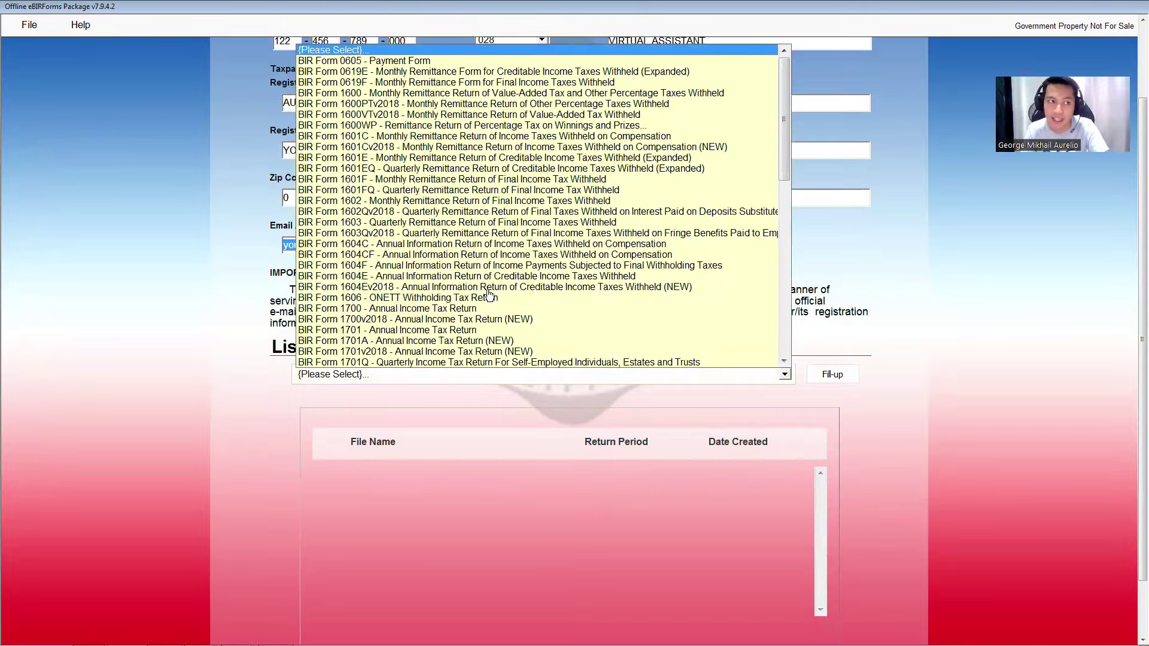
key("alt+Tab")
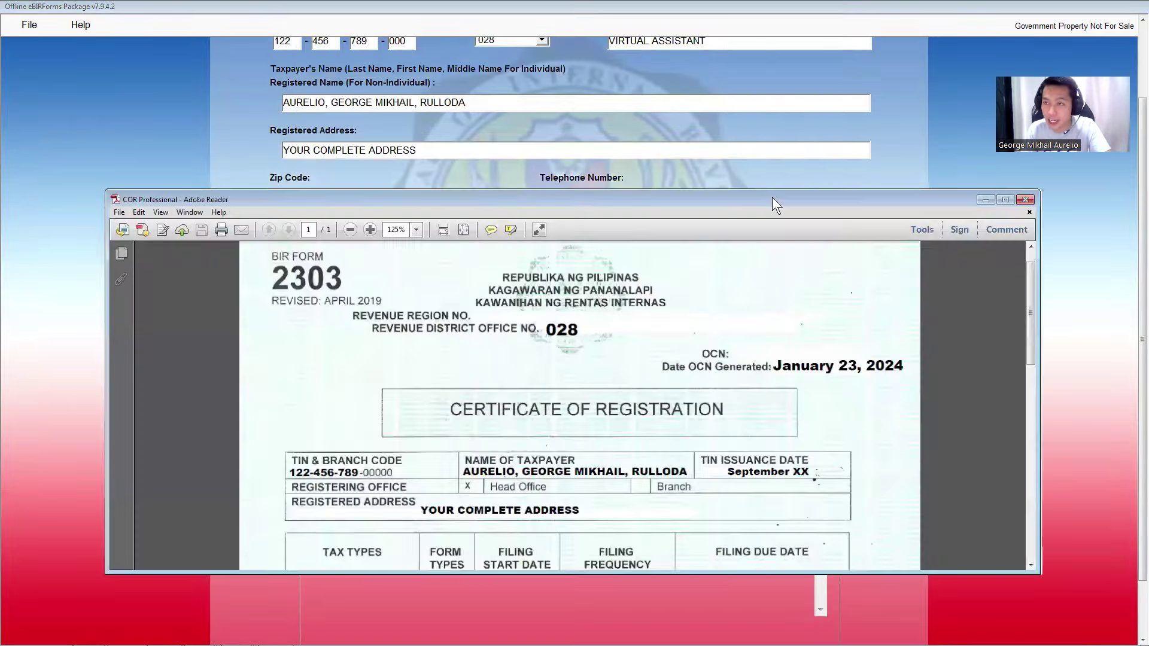
double_click(771, 199)
scroll(655, 385, "down", 3)
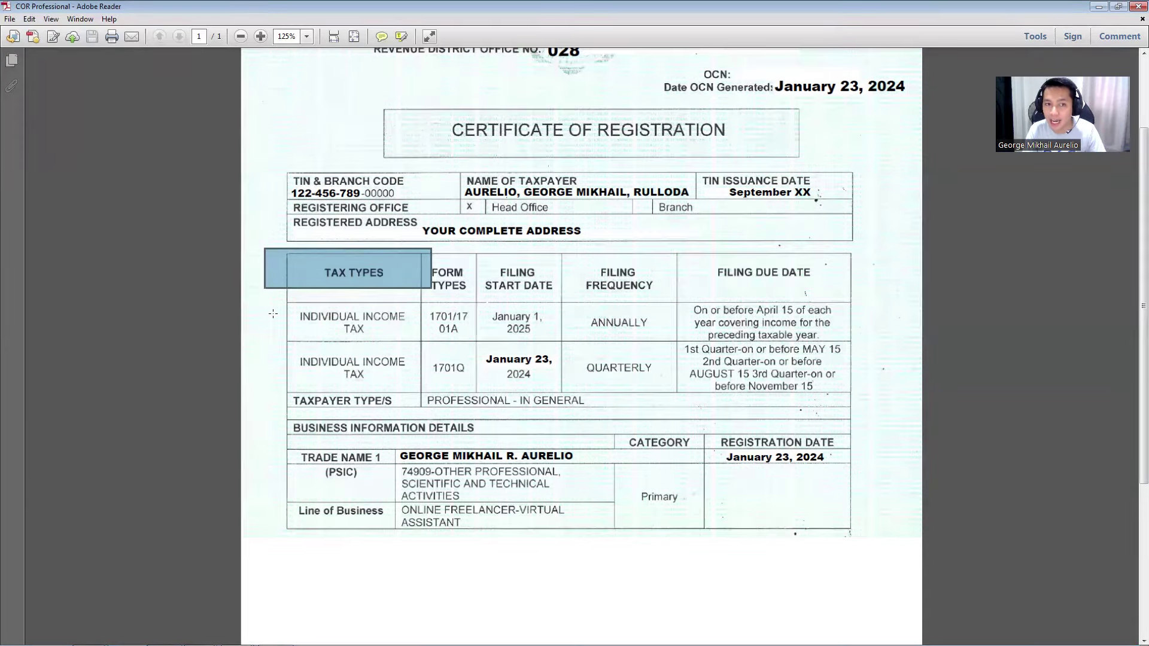
left_click_drag(563, 312, 564, 313)
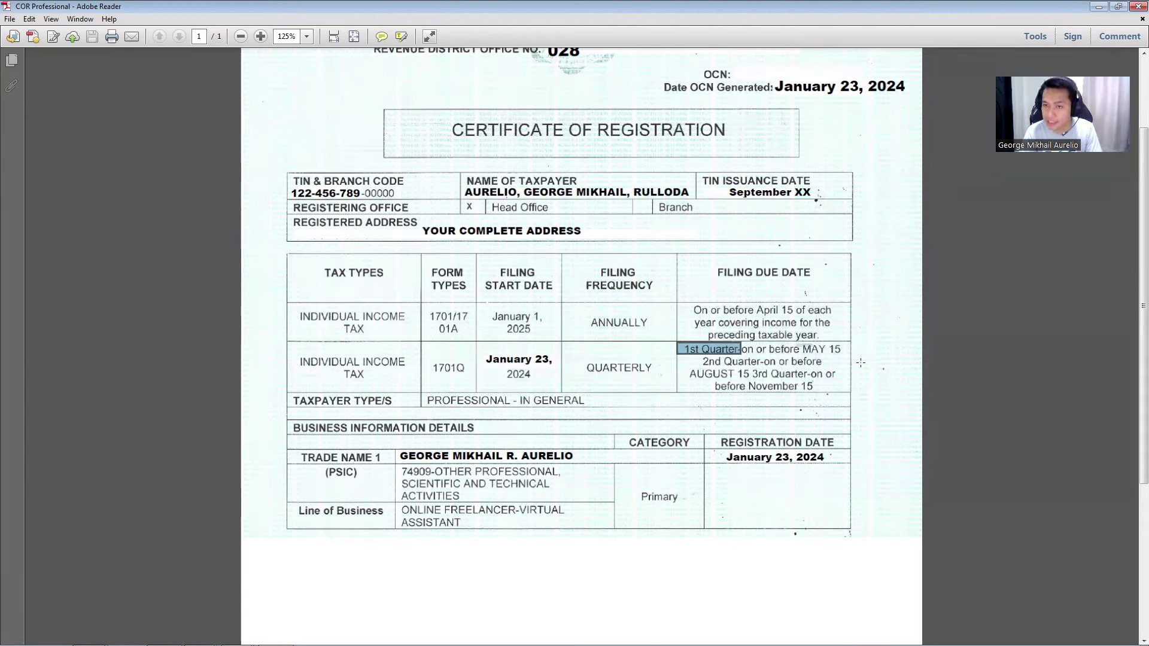
left_click_drag(795, 345, 846, 359)
left_click_drag(425, 346, 475, 386)
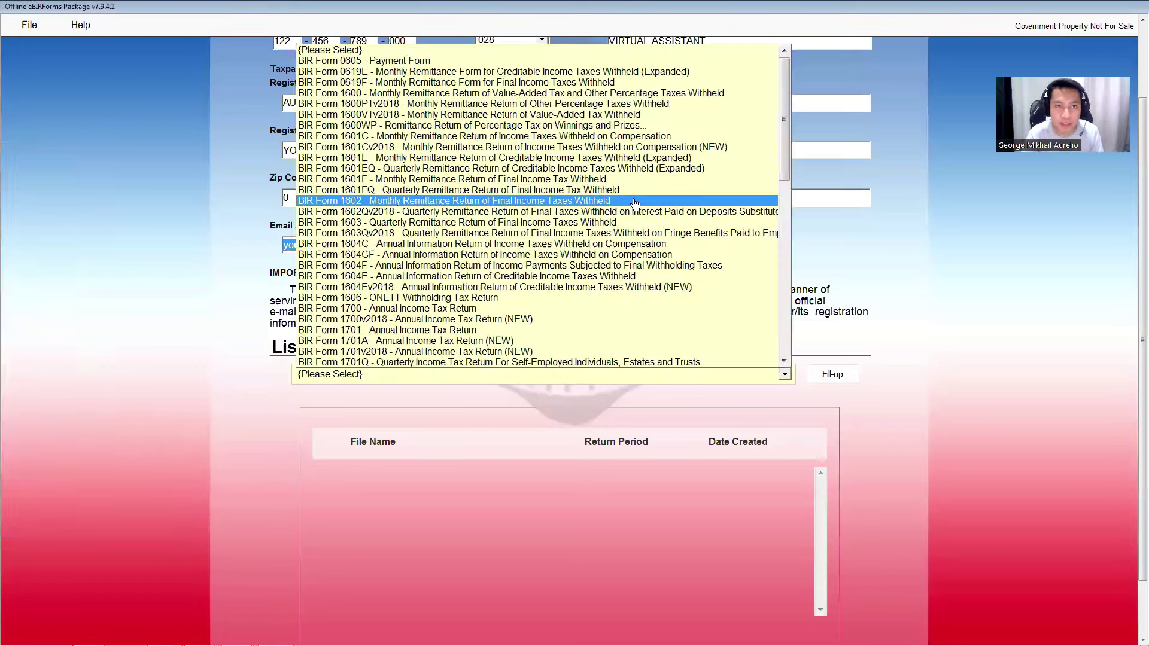
Choose BIR Form 1701Qv2018 and save the taxpayer profile to start filling it up
scroll(565, 282, "down", 8)
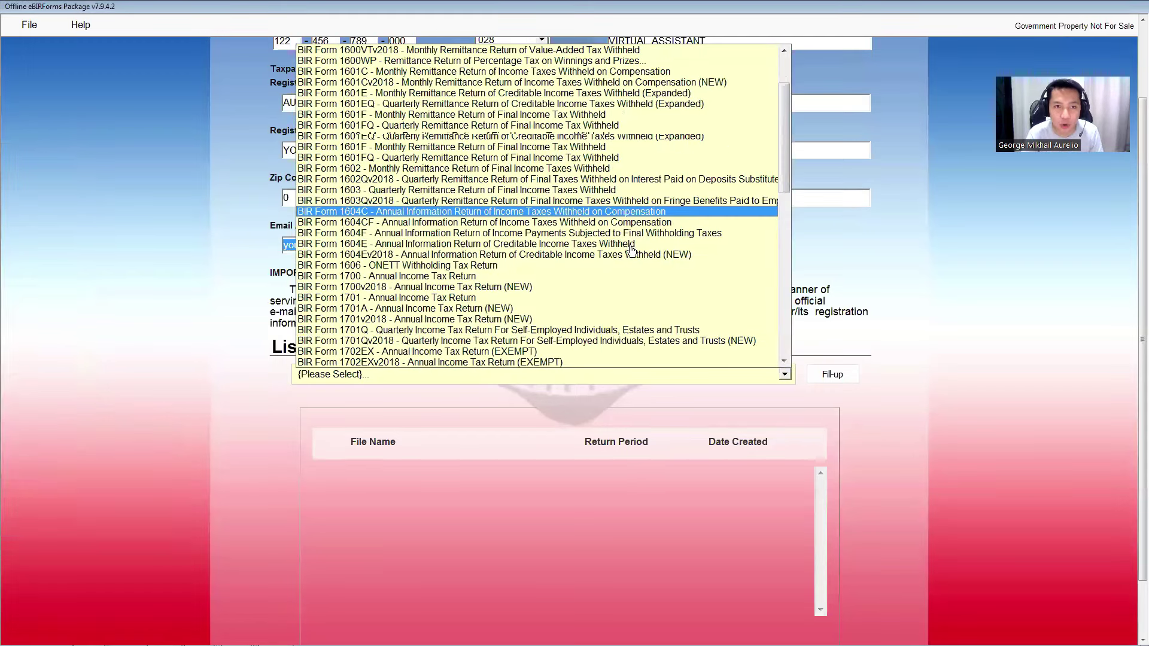
scroll(562, 275, "up", 1)
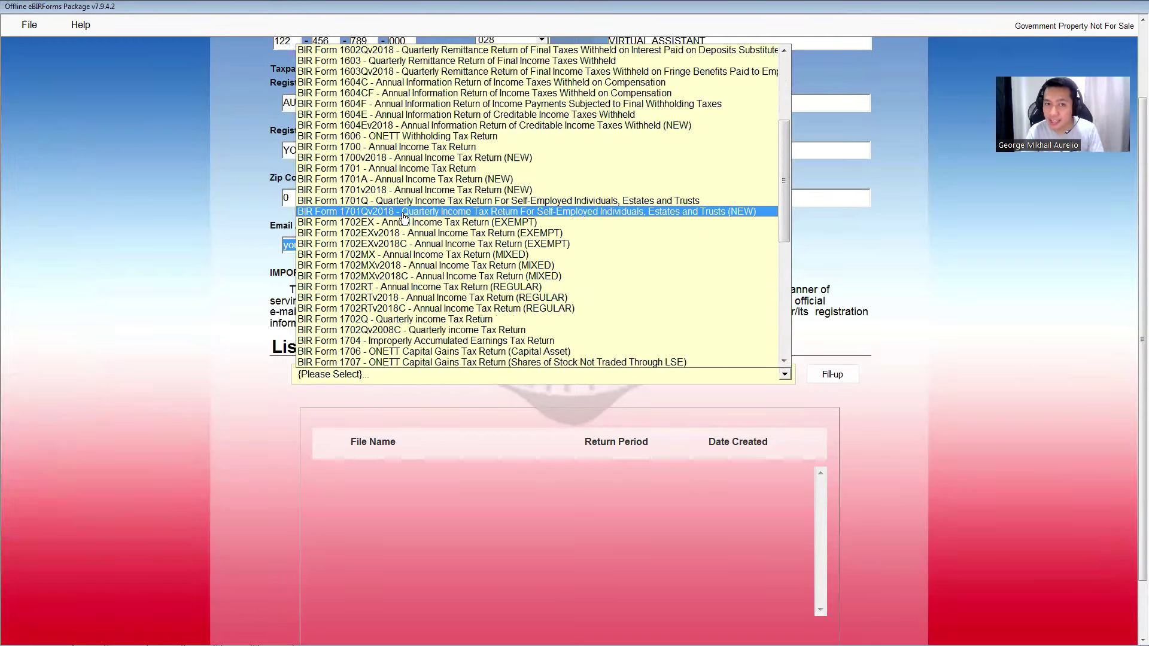
left_click(368, 212)
left_click(828, 376)
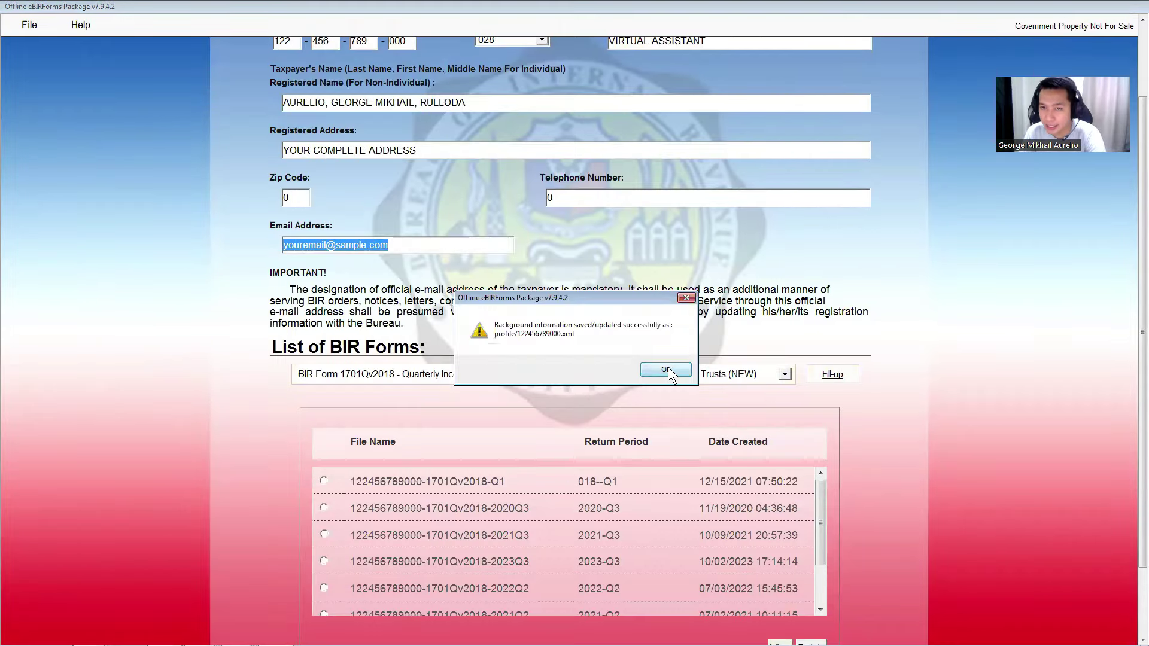
Set the new return to first quarter, Professional, with ATC II017 at the 8% rate
left_click(662, 371)
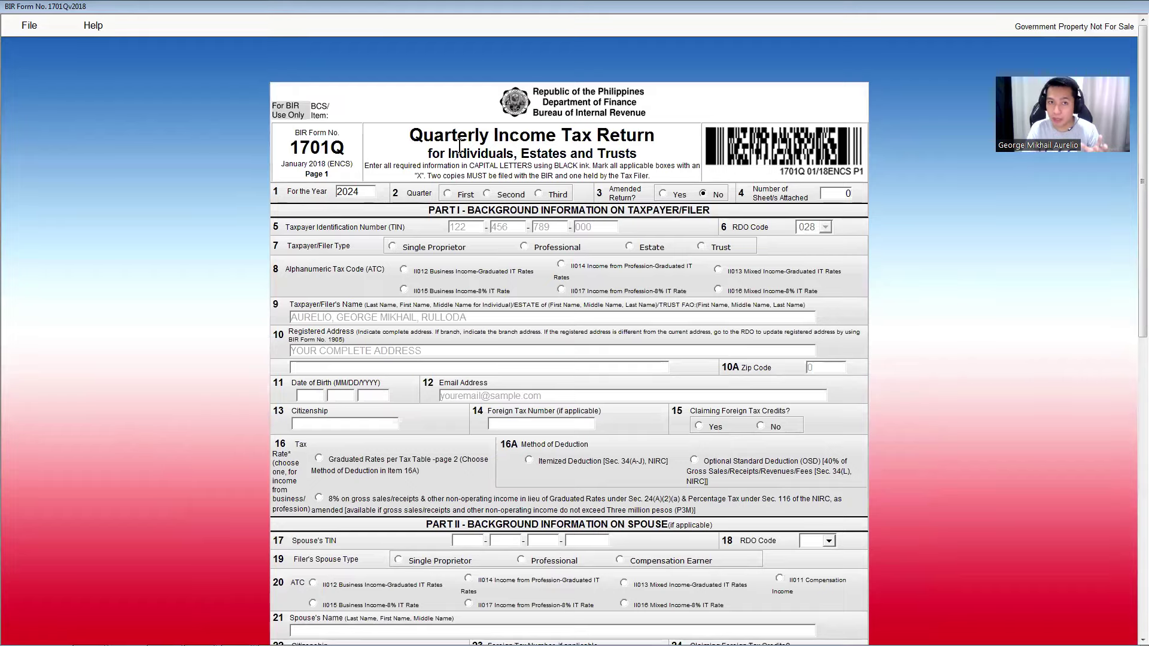
key("ctrl+plus")
key("ctrl+plus")
key("ctrl+plus")
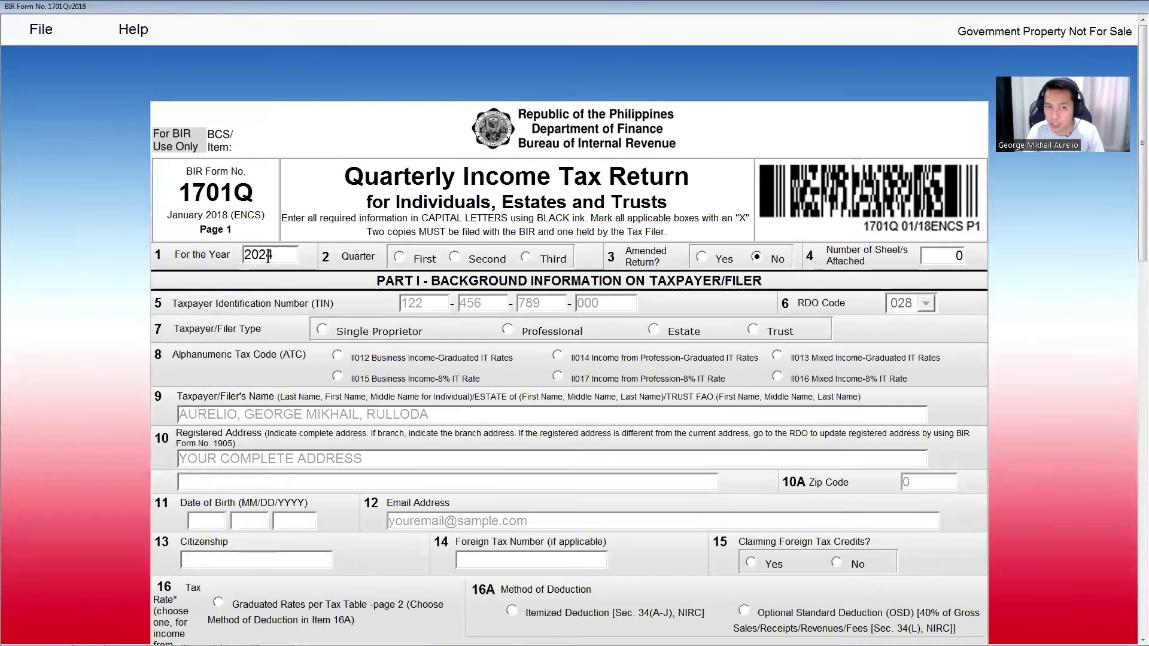
left_click(399, 257)
scroll(763, 167, "down", 3)
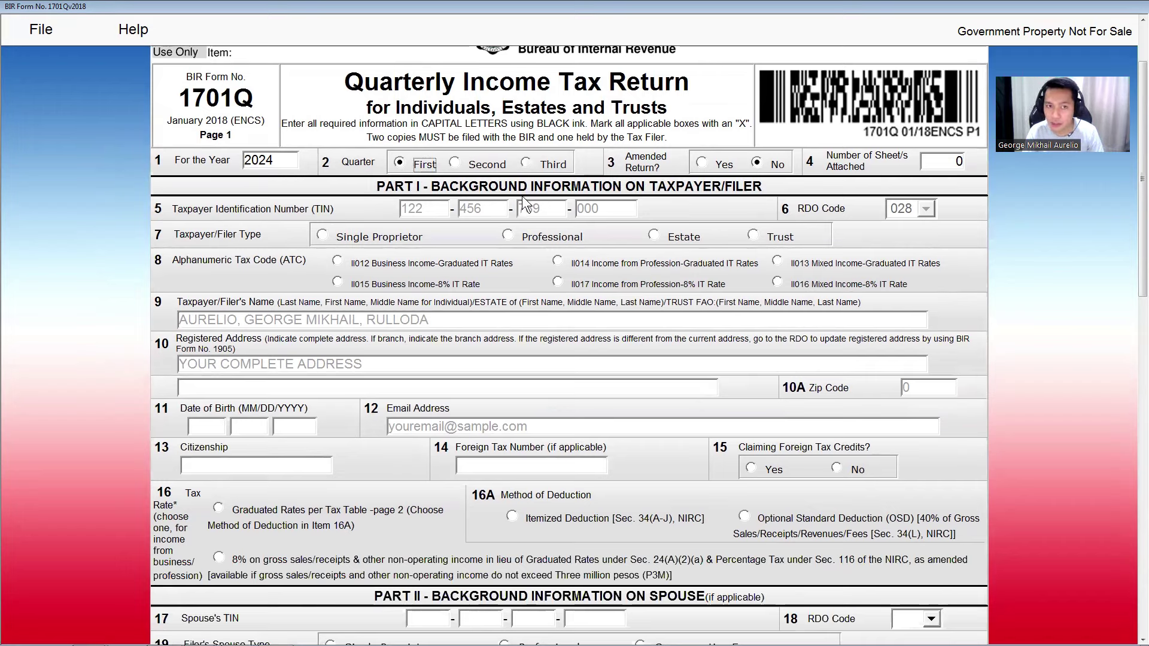
left_click(507, 235)
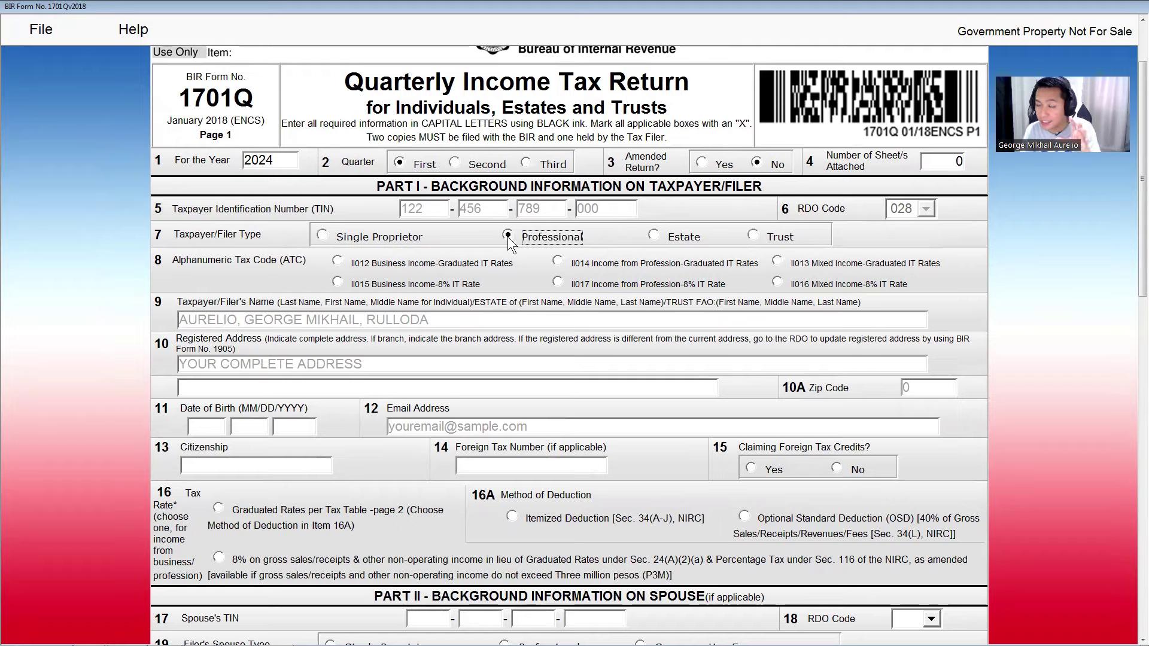
key("alt+Tab")
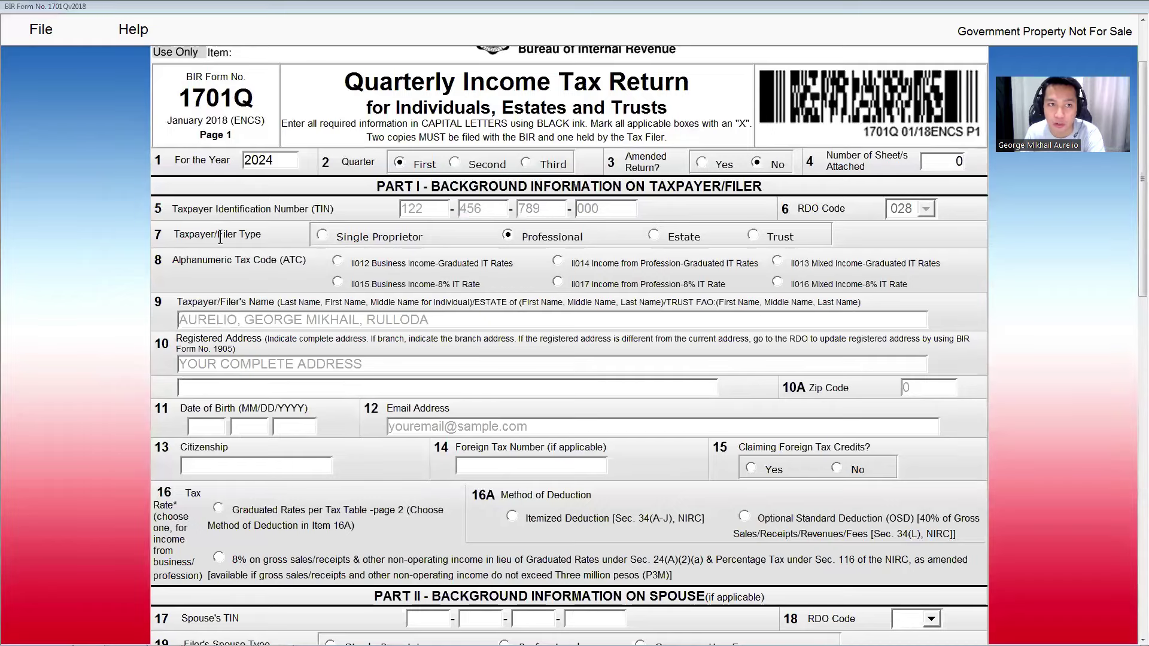
scroll(207, 171, "down", 2)
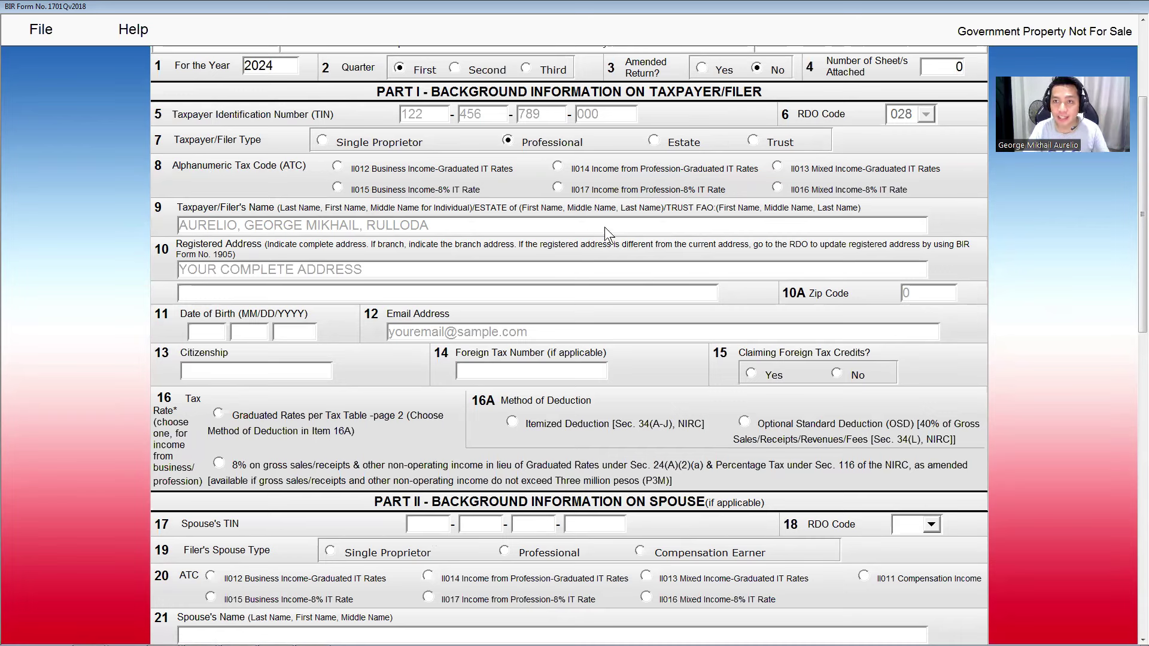
left_click(777, 188)
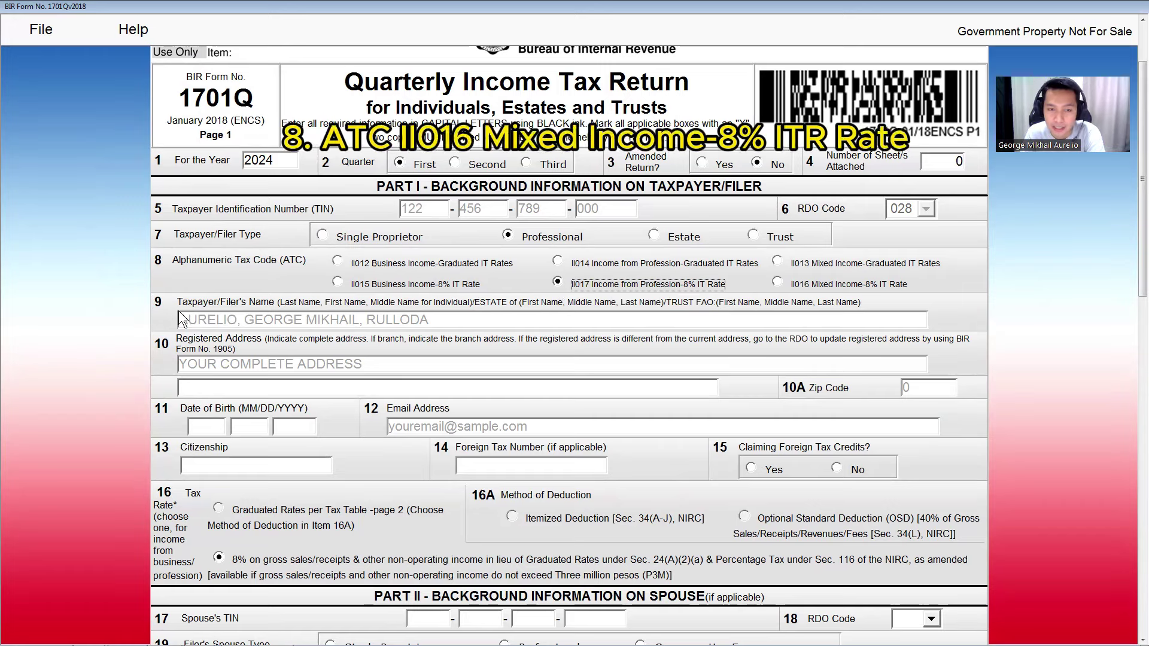
scroll(197, 299, "down", 3)
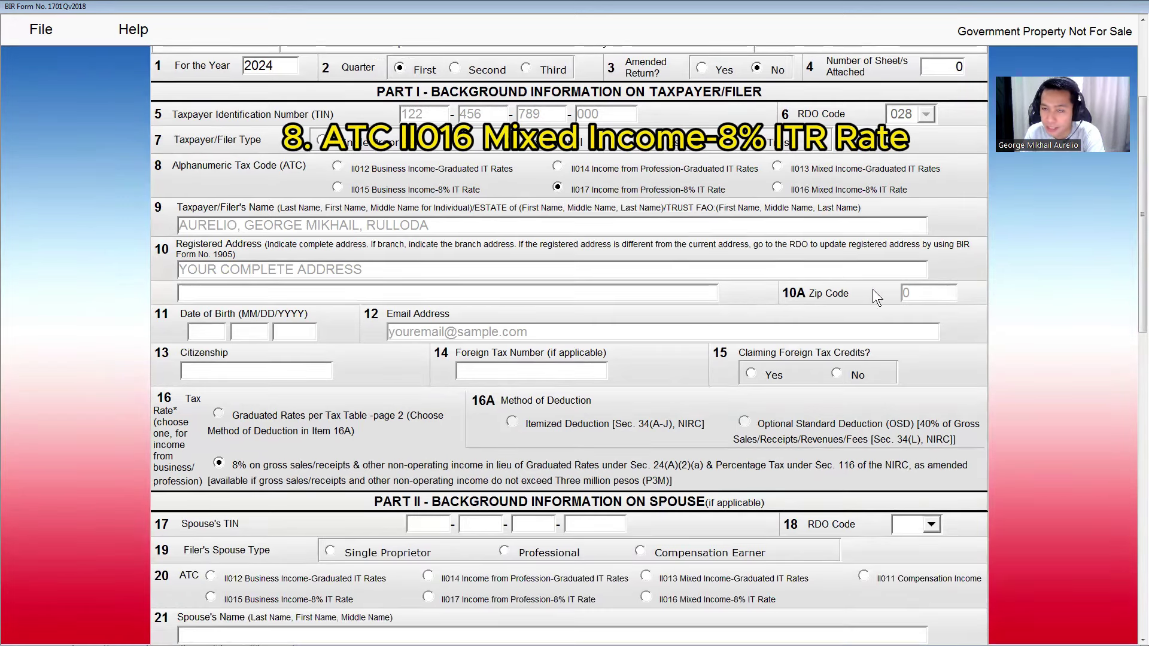
left_click(196, 331)
type("09091991")
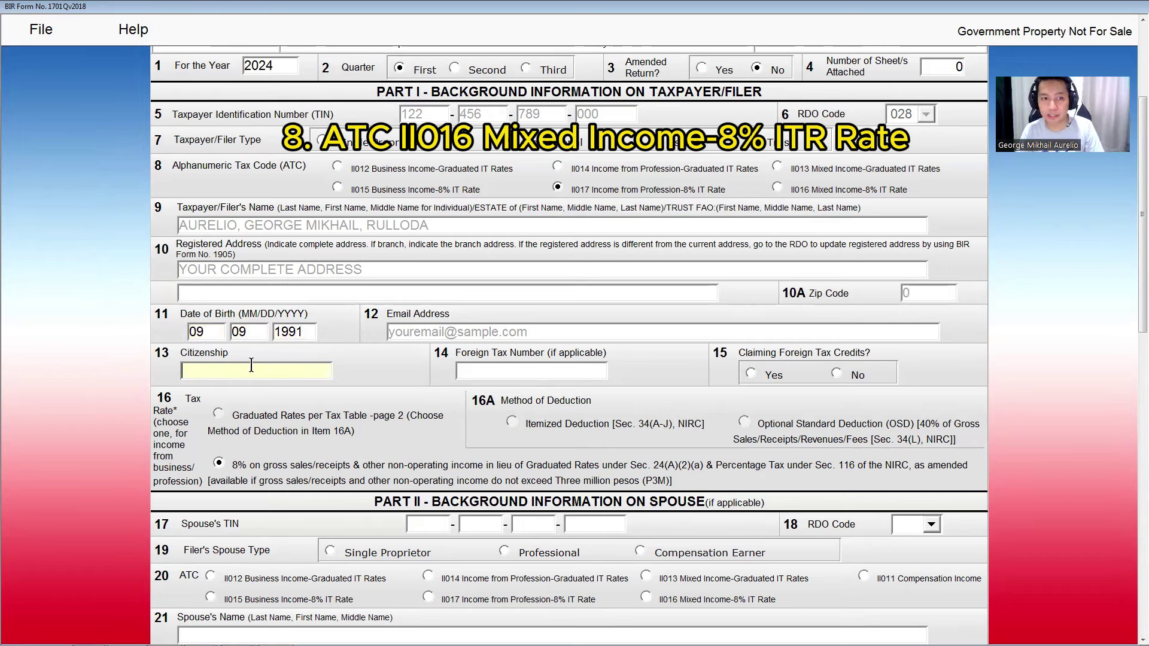
type("FILIPIN")
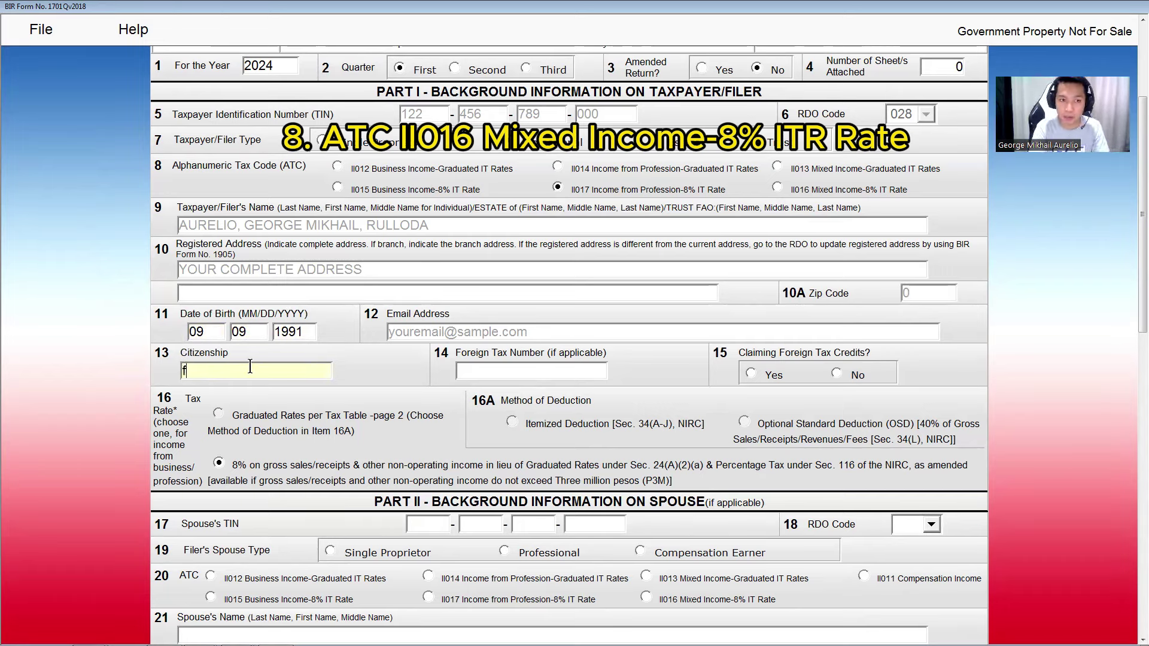
key("BackSpace")
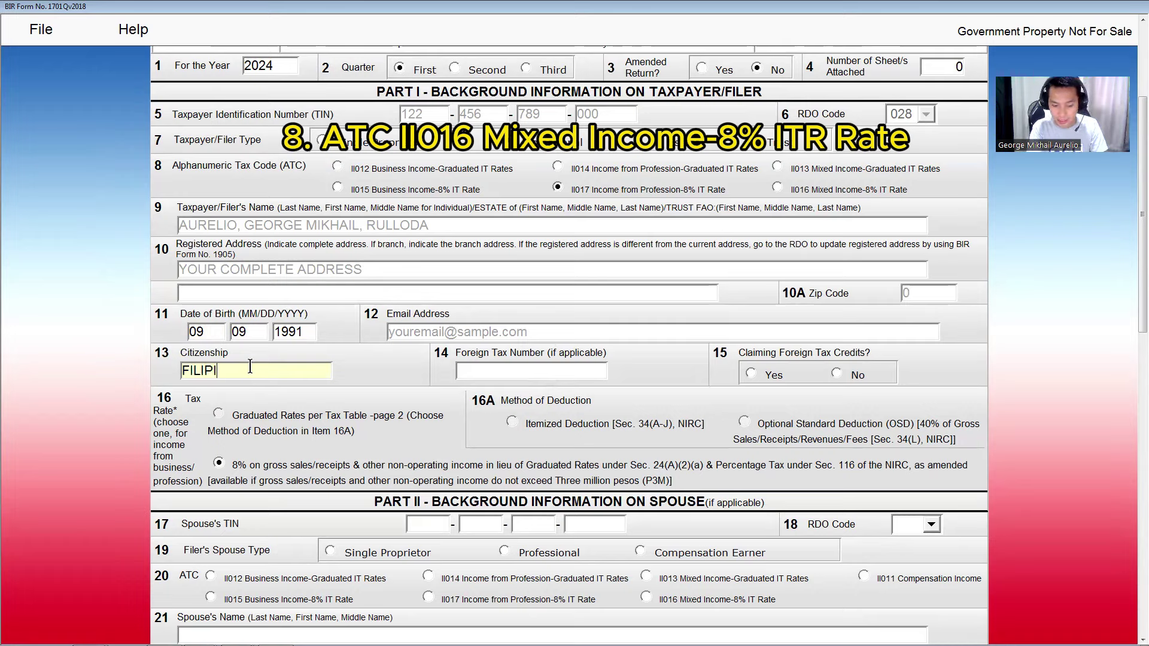
type("NO")
left_click(534, 371)
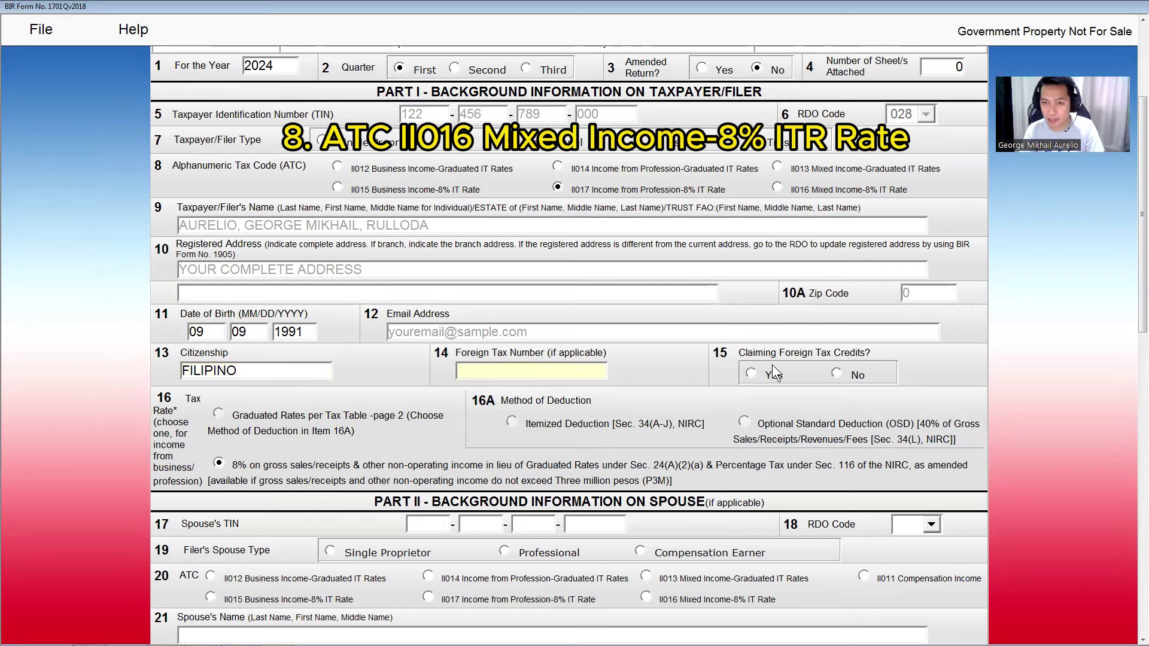
left_click(839, 374)
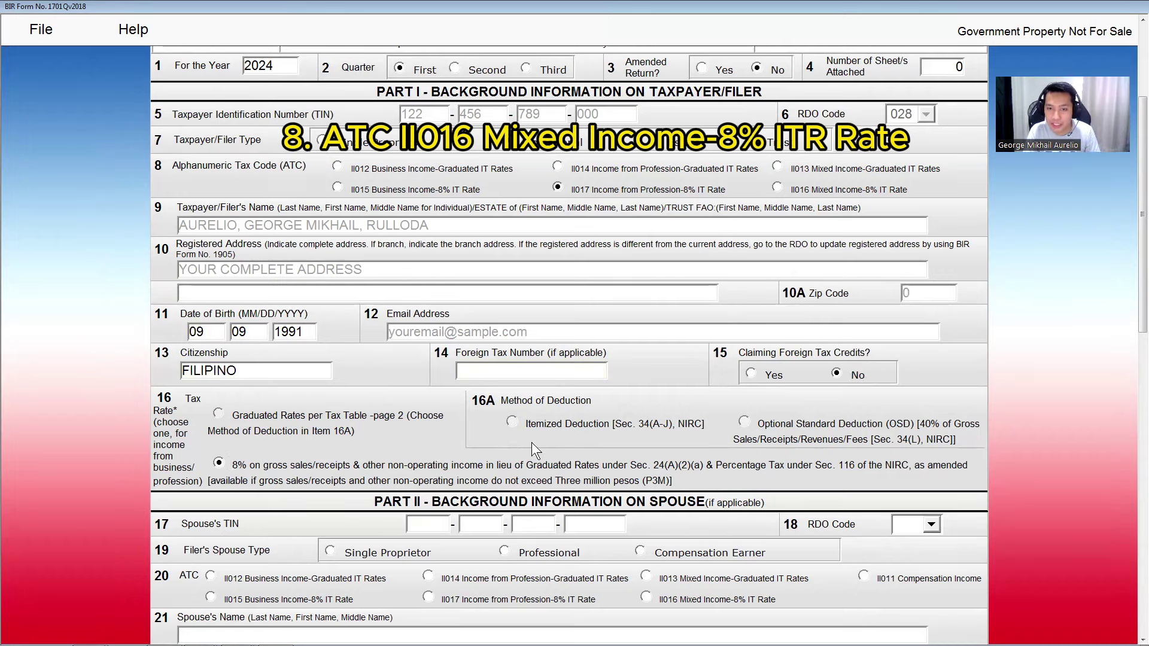
scroll(626, 437, "down", 3)
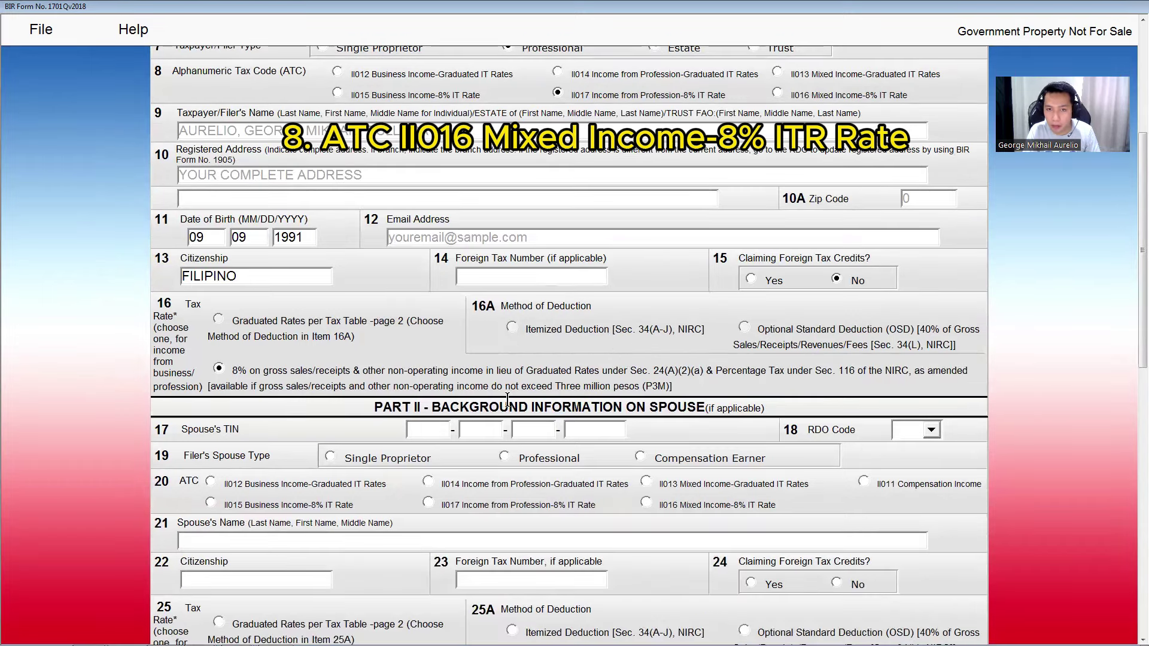
triple_click(539, 405)
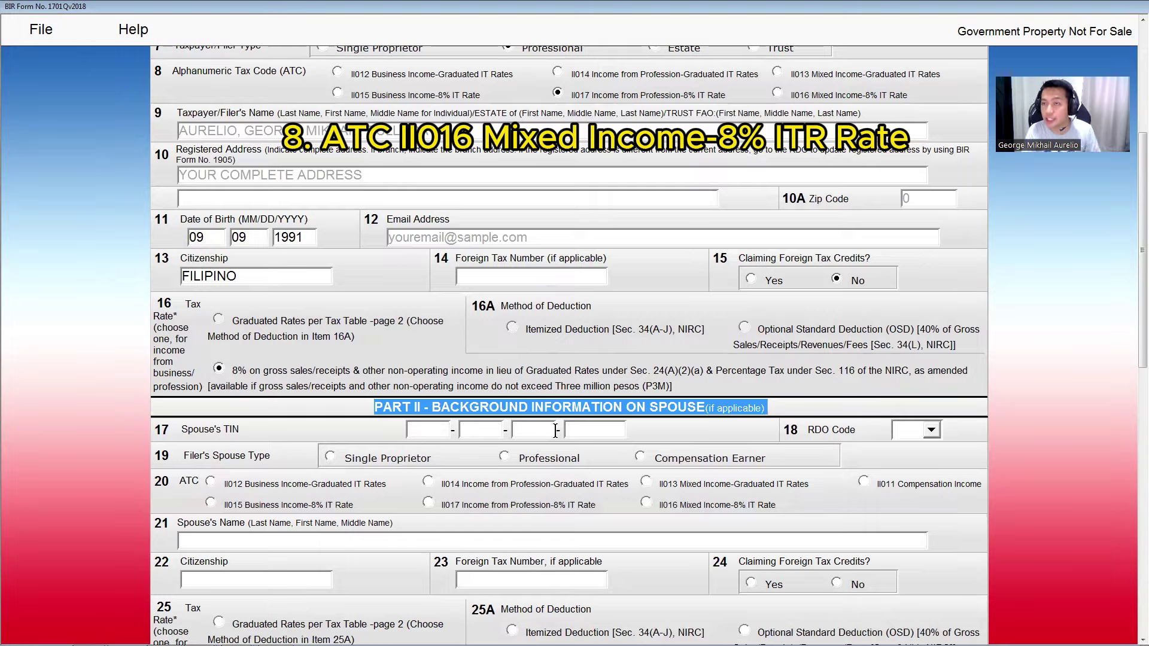
scroll(555, 429, "down", 5)
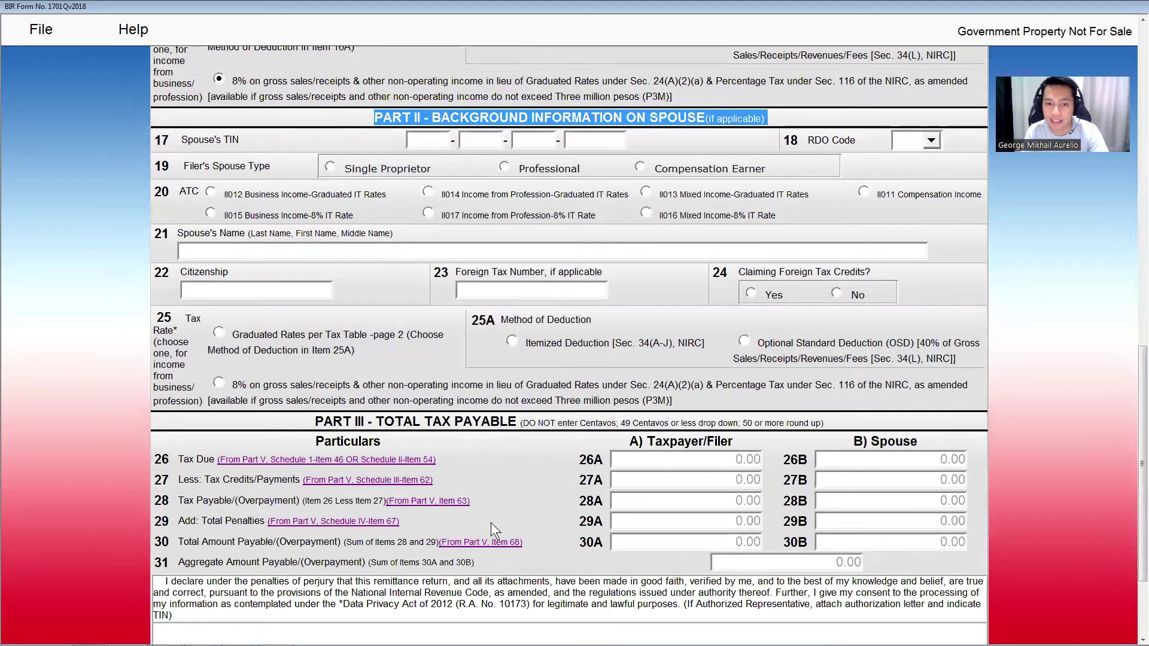
scroll(488, 521, "down", 7)
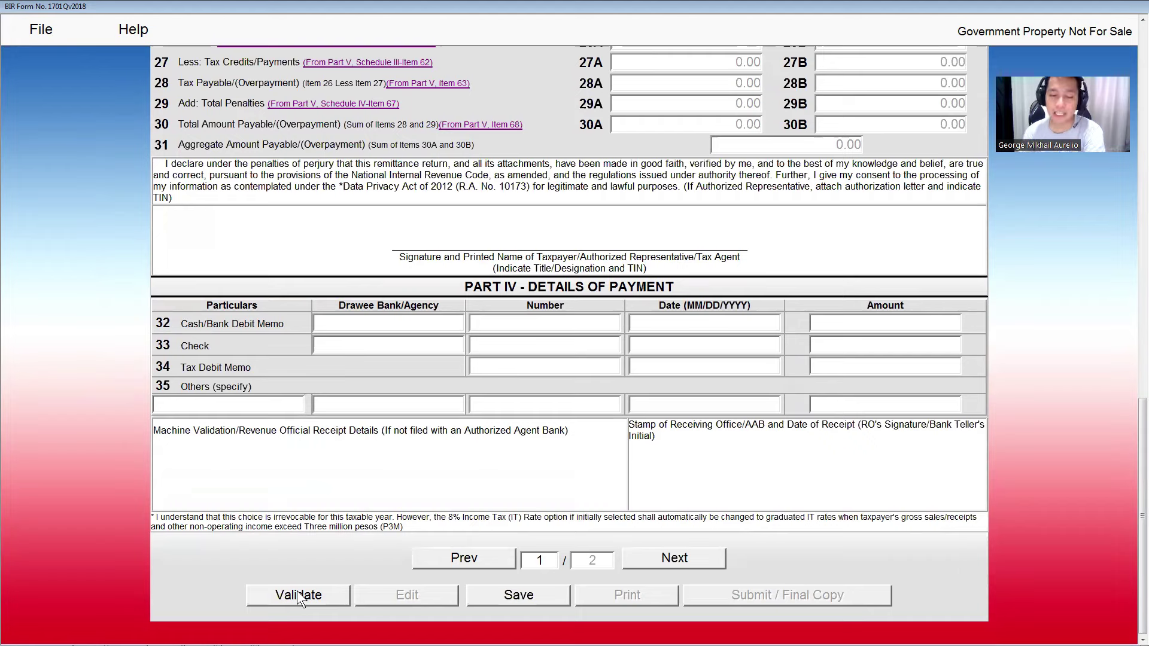
Validate the return, dismiss the success message, unlock it for editing and go to page 2
left_click(297, 592)
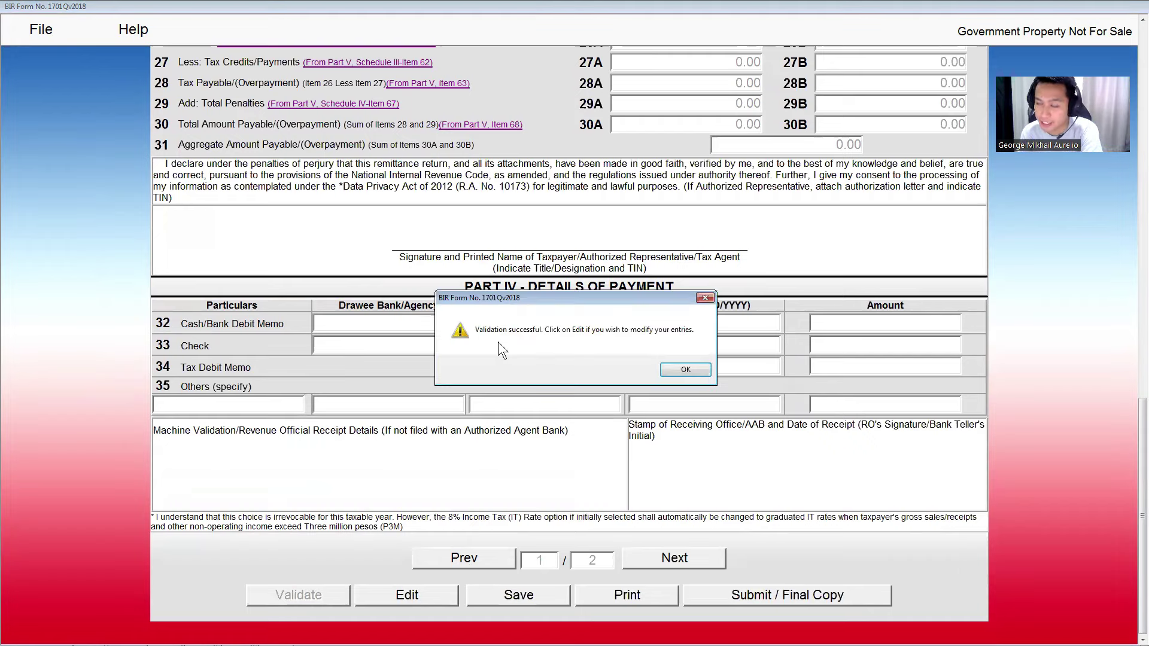
left_click(686, 369)
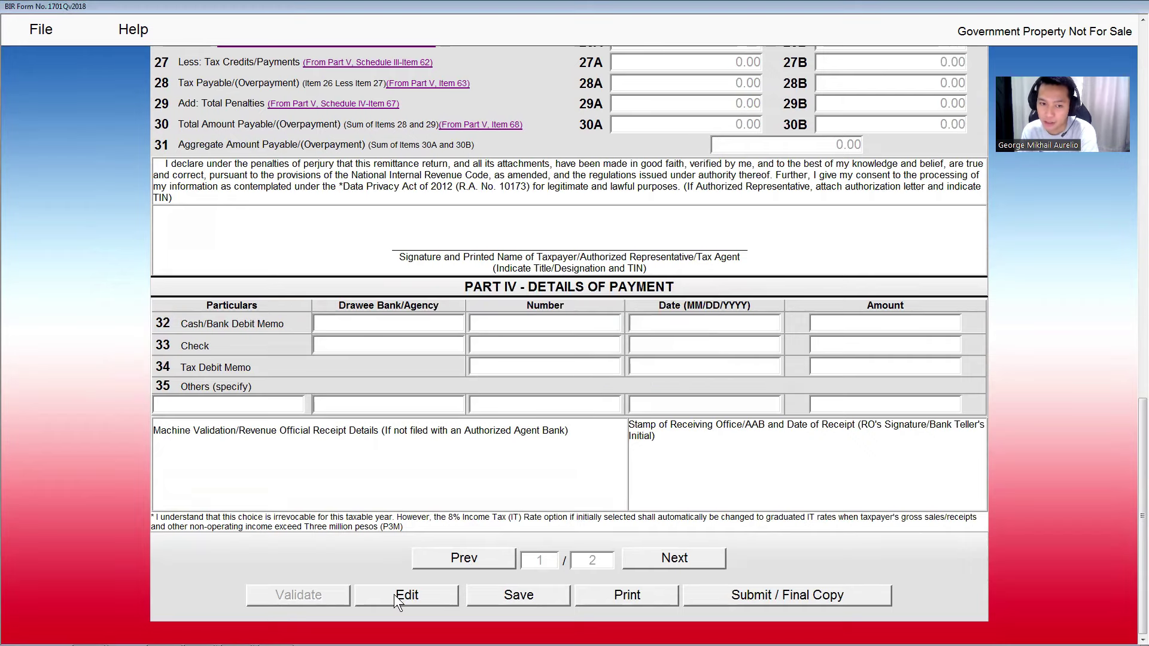
left_click(394, 595)
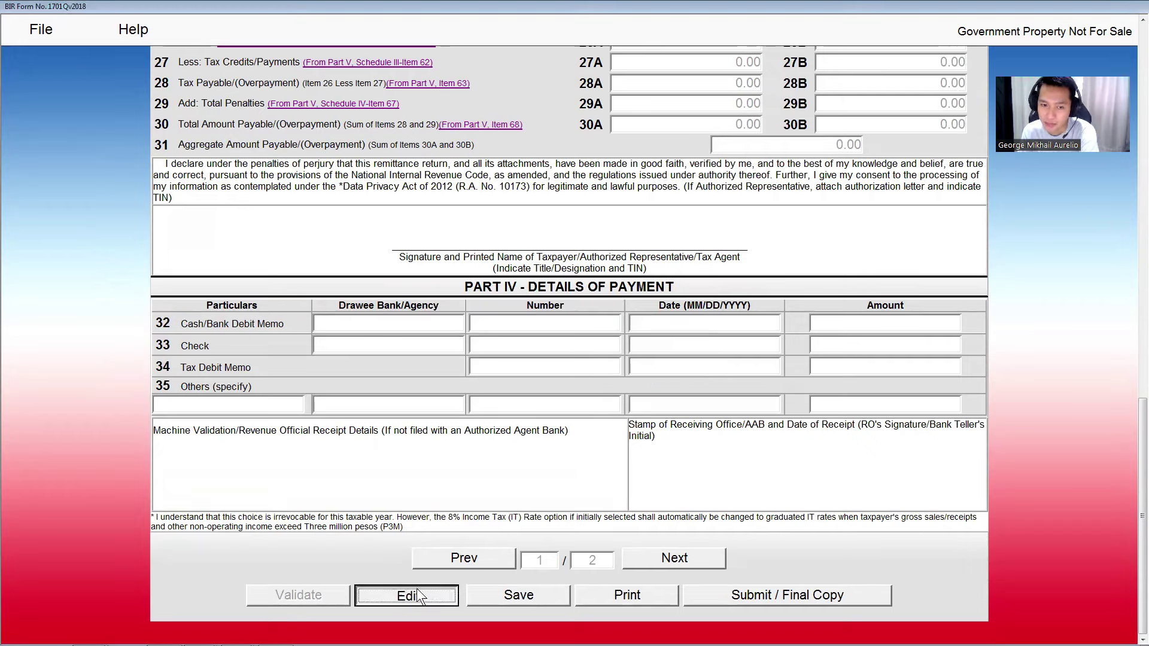
left_click(685, 551)
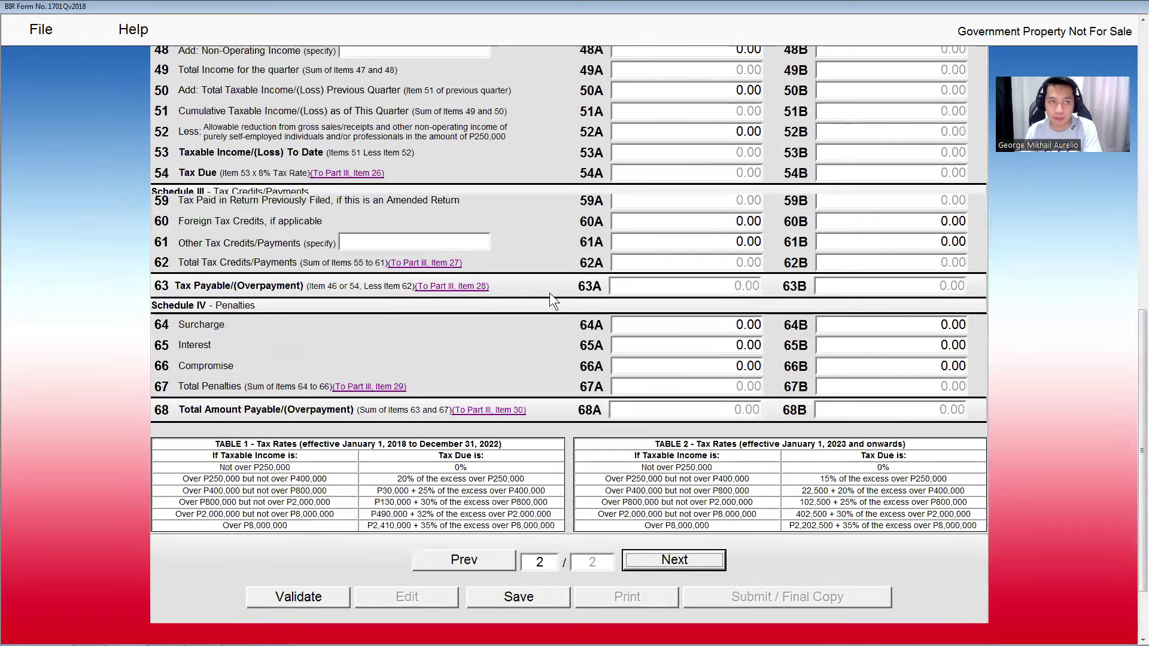
Locate Schedule II for the 8% IT rate and select the item 47A sales field
scroll(549, 293, "up", 3)
triple_click(185, 105)
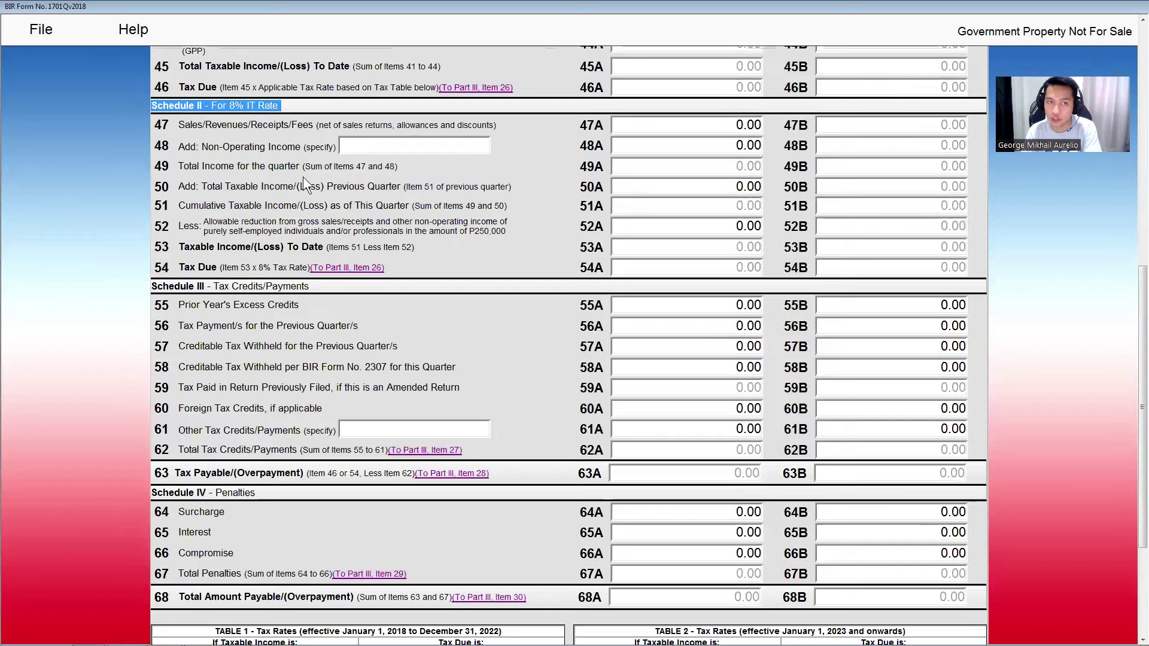
scroll(251, 203, "up", 3)
left_click(233, 200)
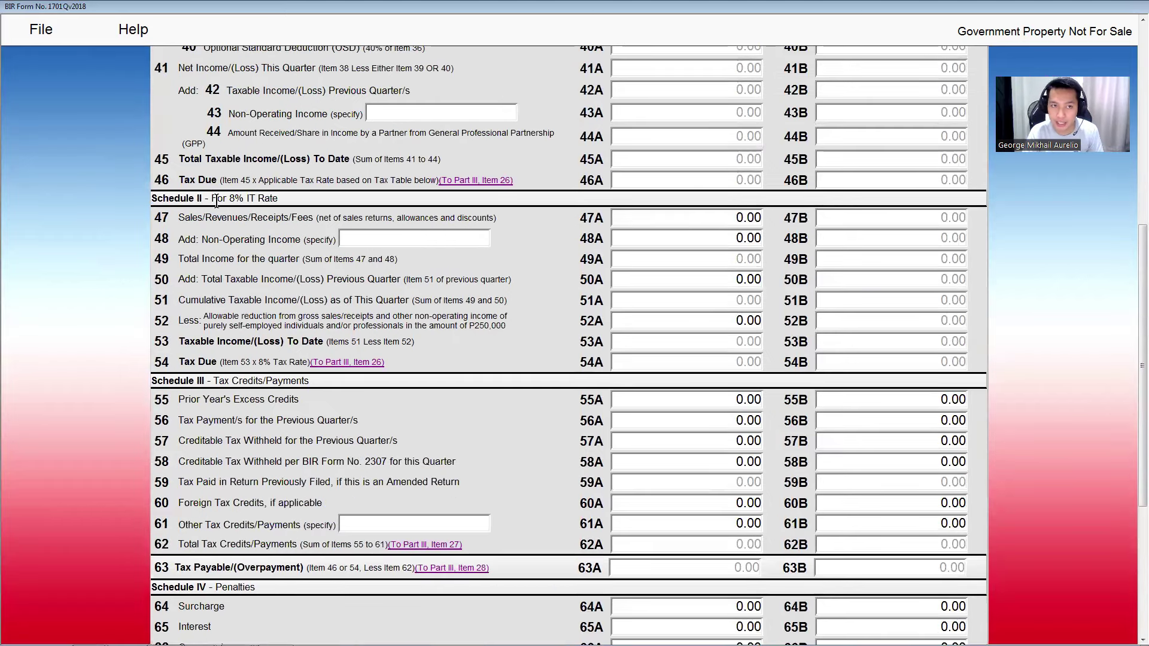
triple_click(255, 198)
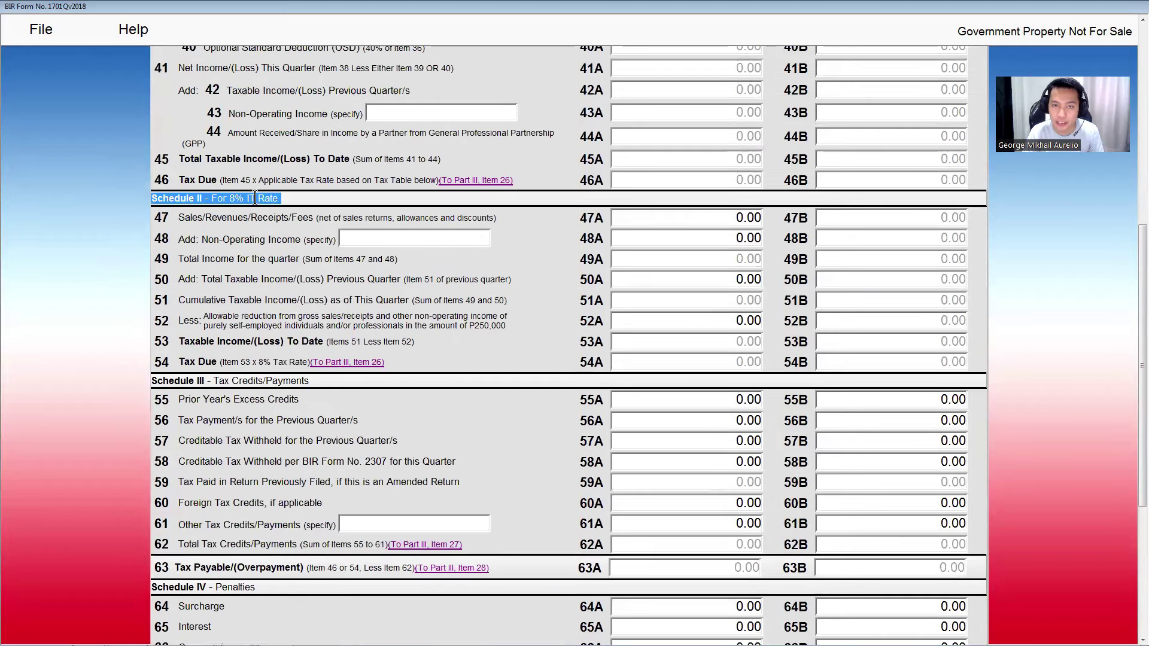
left_click(737, 217)
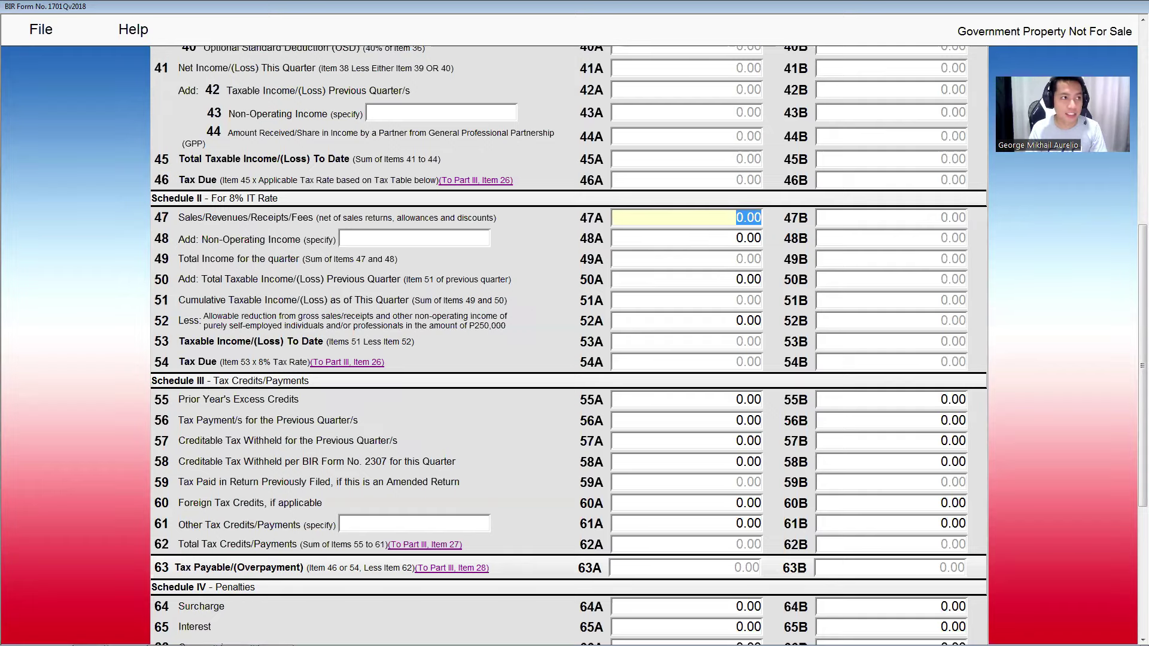
key("alt+Tab")
Maximize the income summary and verify the six receipts in F6:F11 total ₱240,000.00 in F12
key("super+Left")
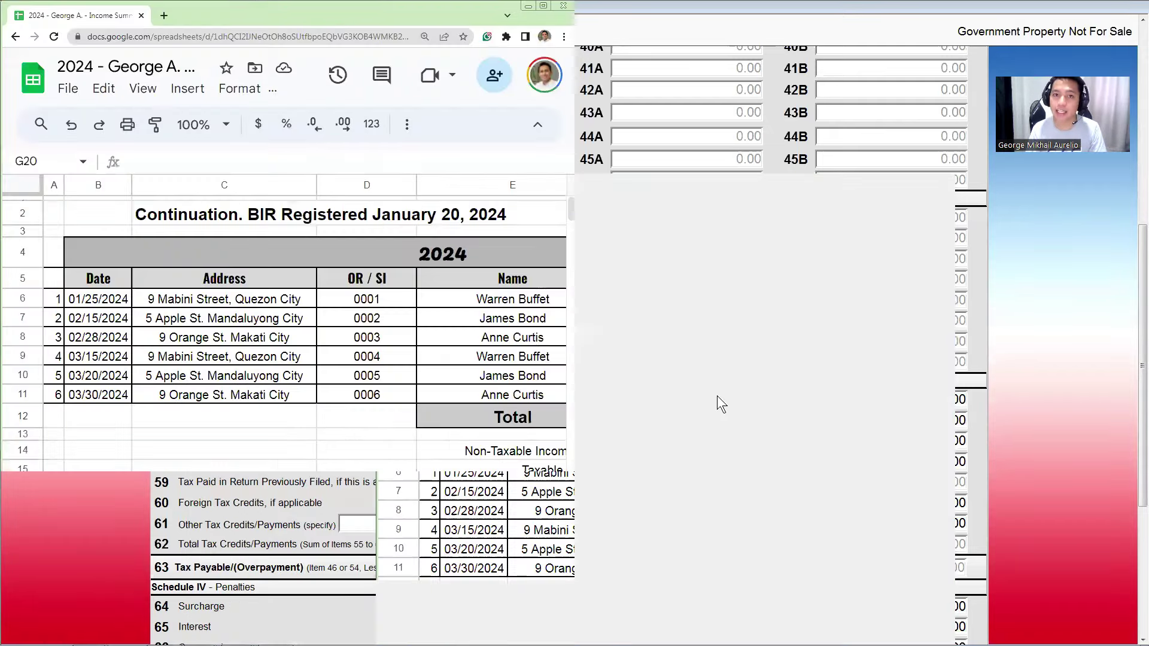
key("super+Up")
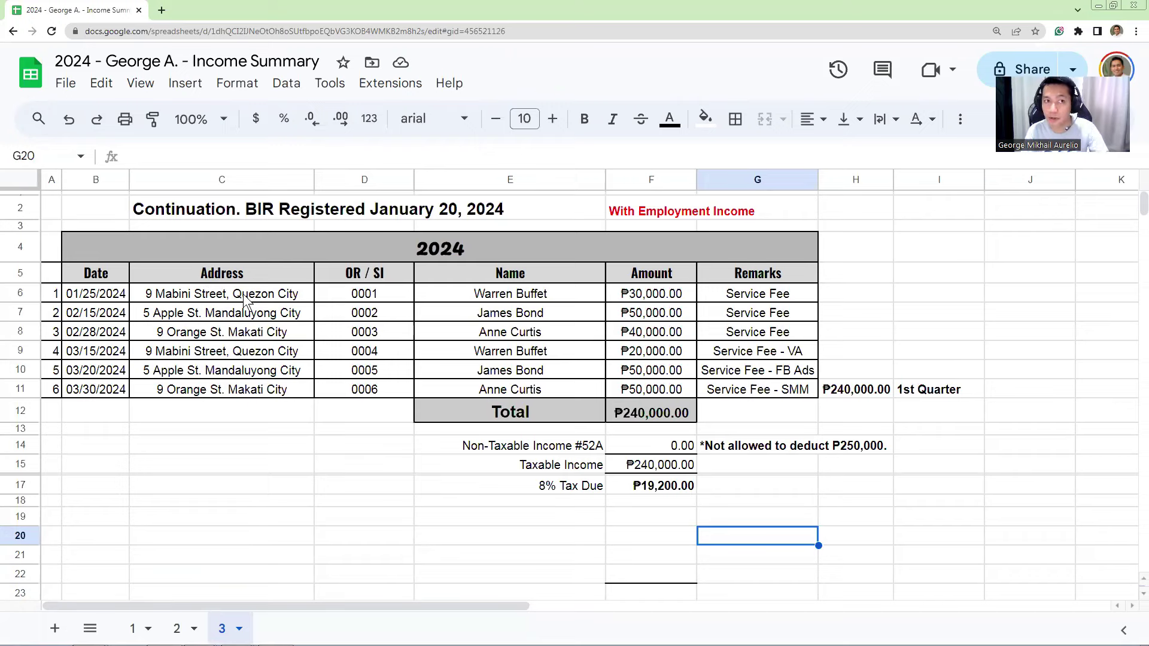
left_click(223, 297)
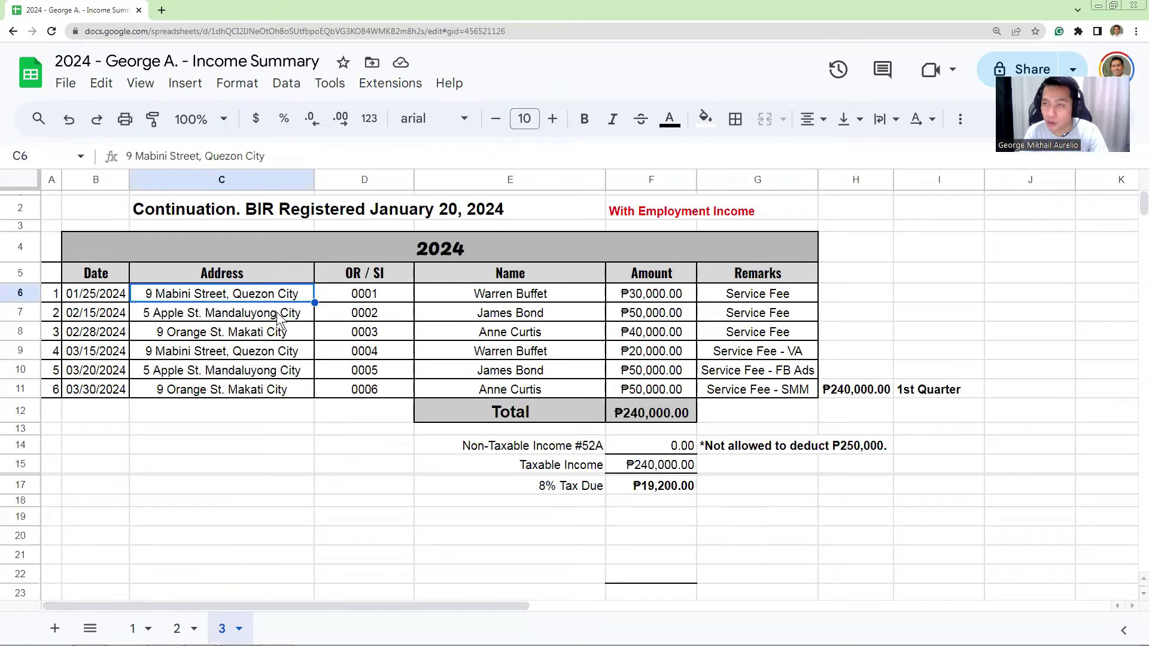
left_click_drag(651, 296, 658, 392)
left_click(657, 417)
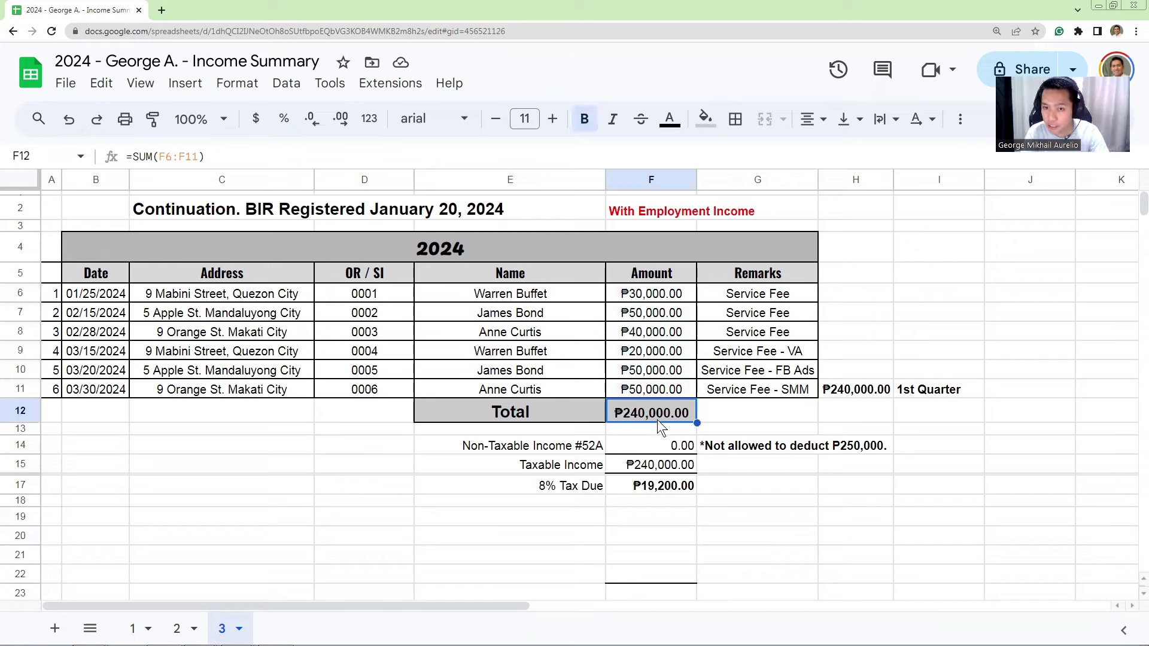
key("alt+Tab")
Enter 240,000.00 as the quarter's sales in item 47A
left_click(707, 219)
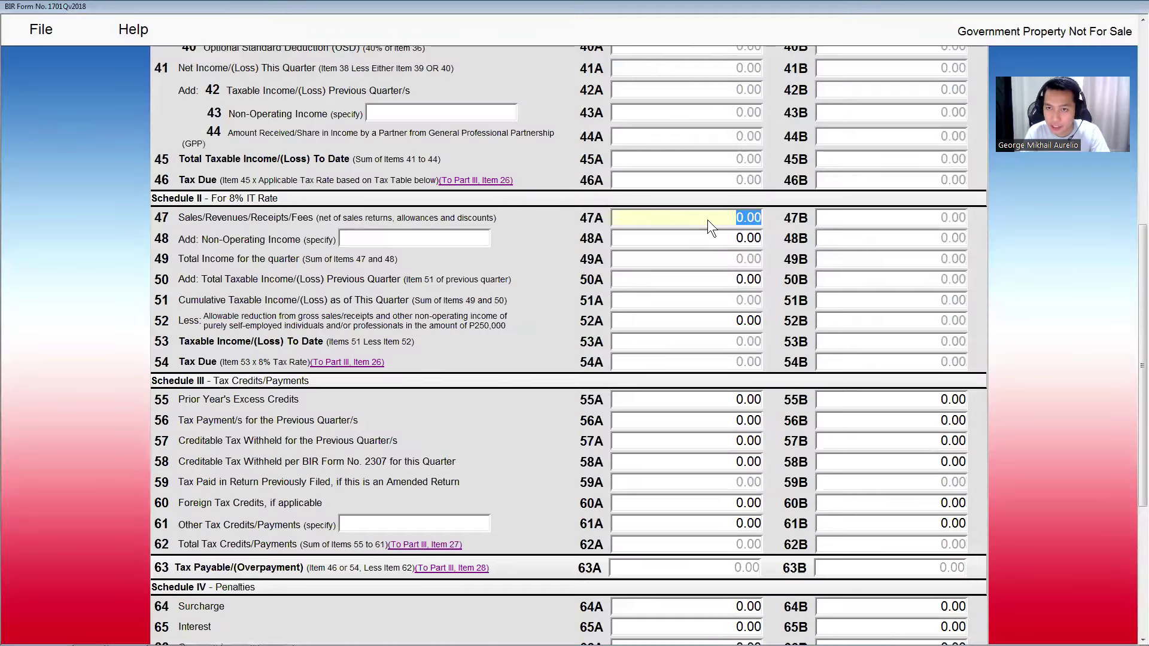
type("240,00")
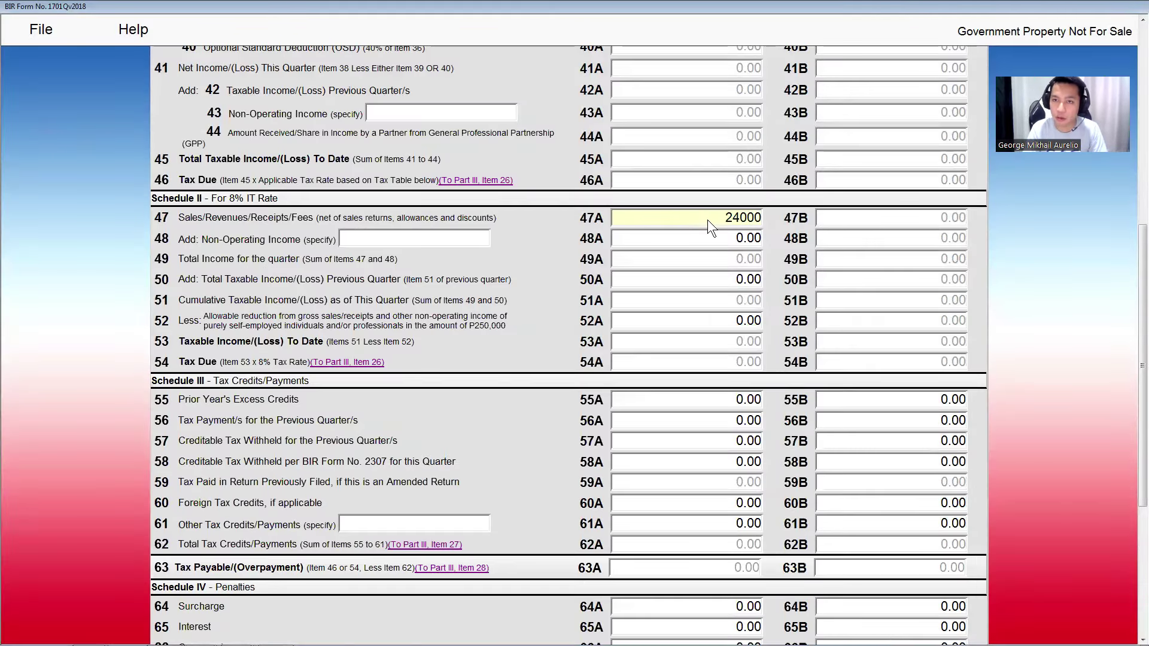
type("0")
key("Tab")
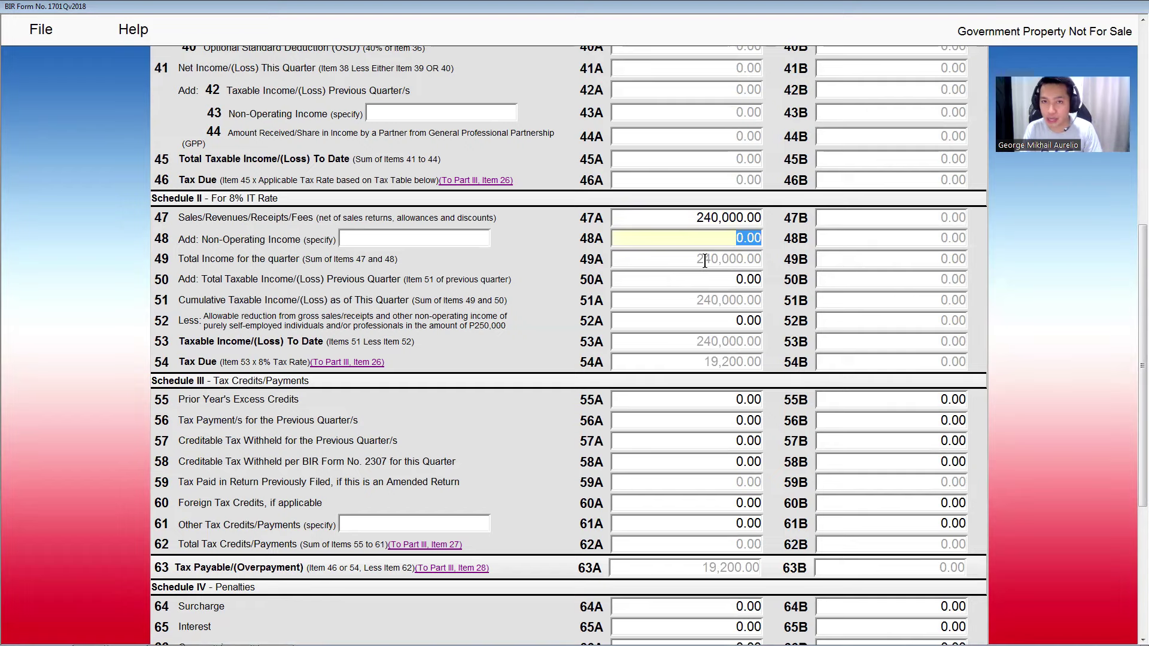
left_click(722, 261)
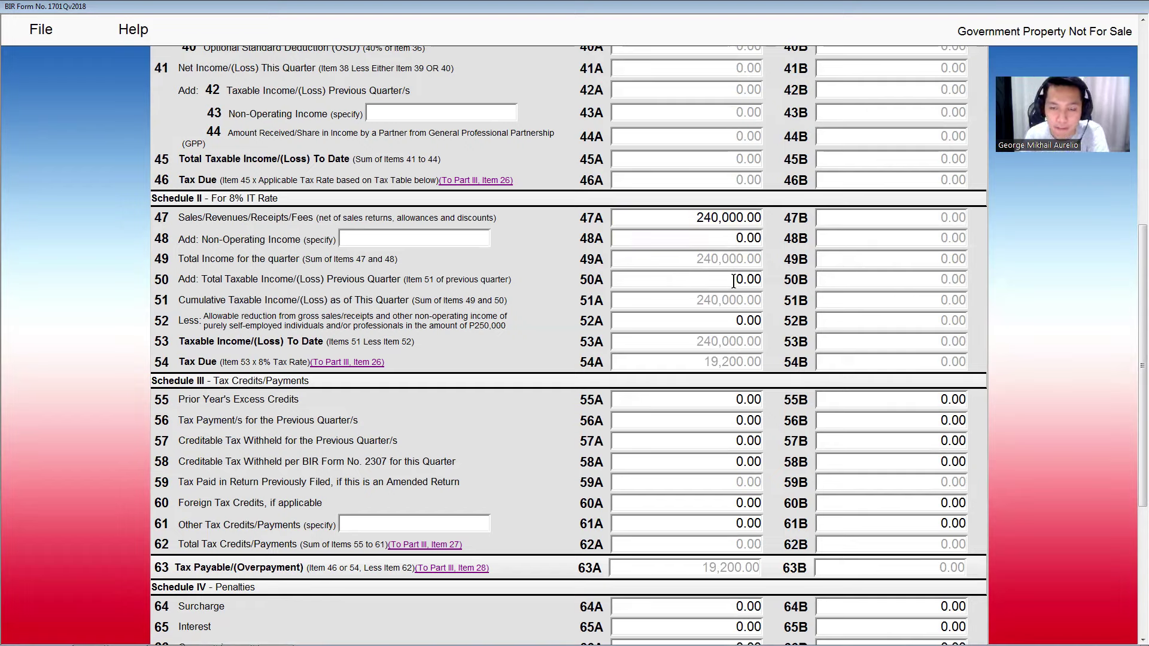
Review items 50A and 52A, leaving the 52A allowable reduction empty
left_click(734, 280)
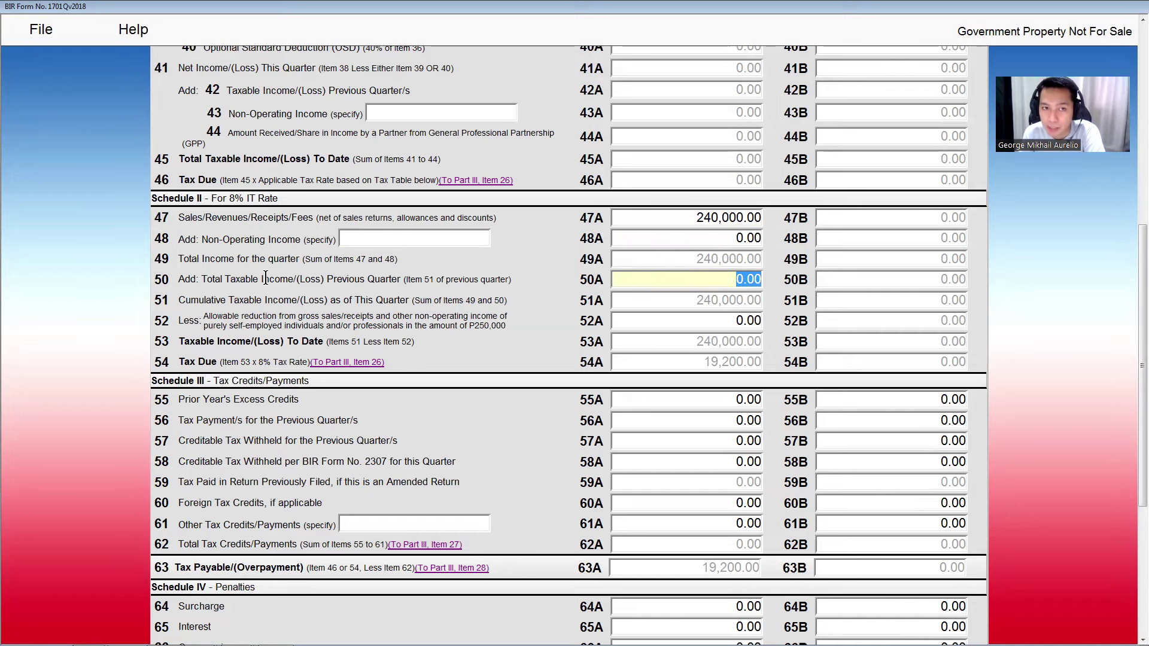
left_click_drag(179, 279, 513, 280)
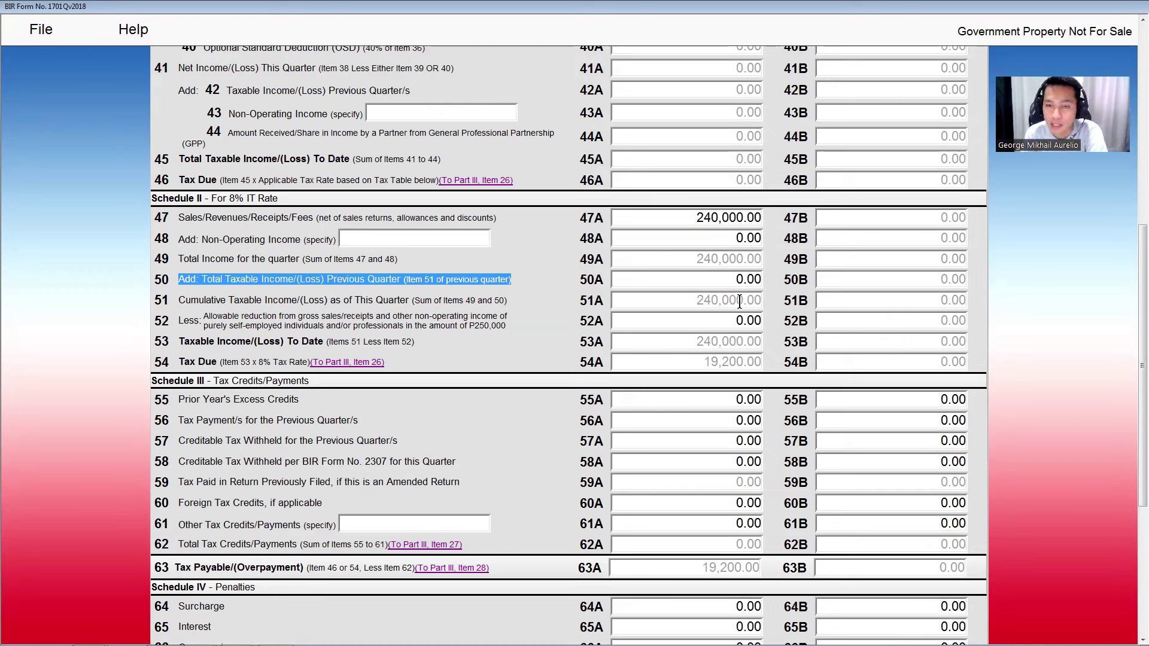
left_click(745, 322)
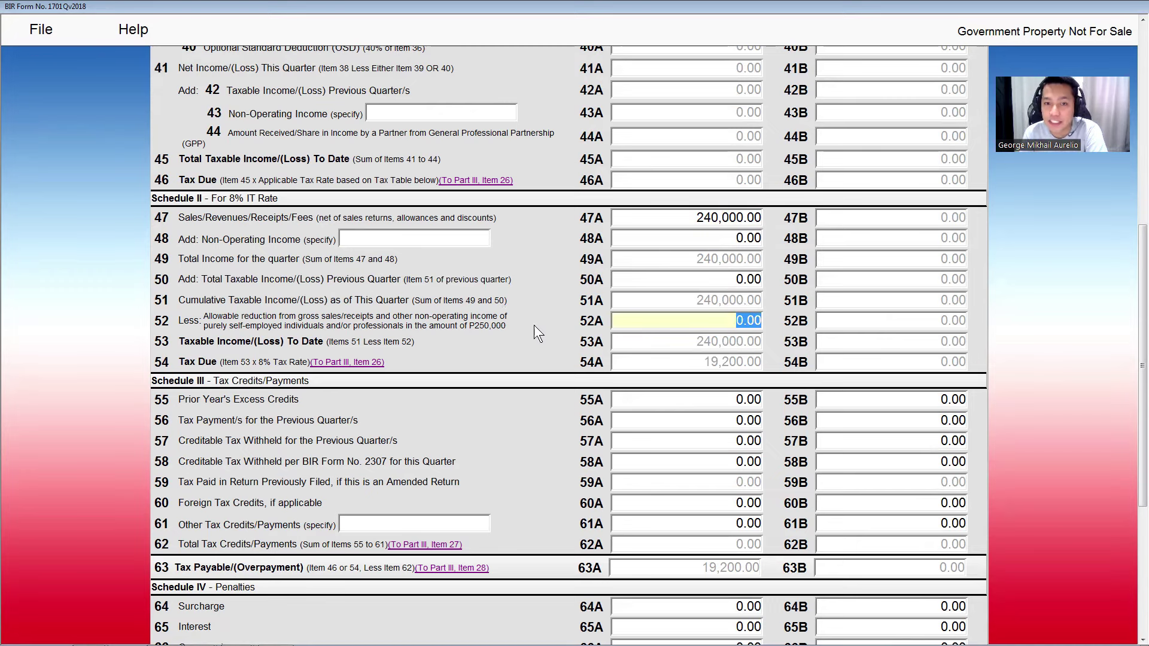
left_click(501, 328)
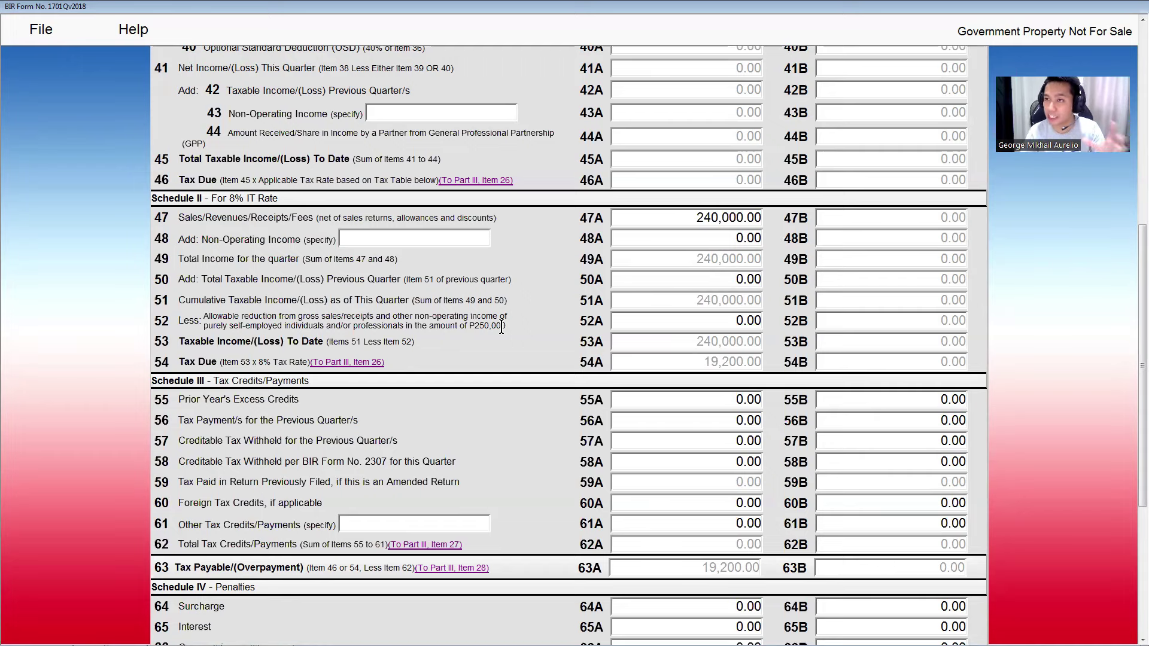
left_click(744, 323)
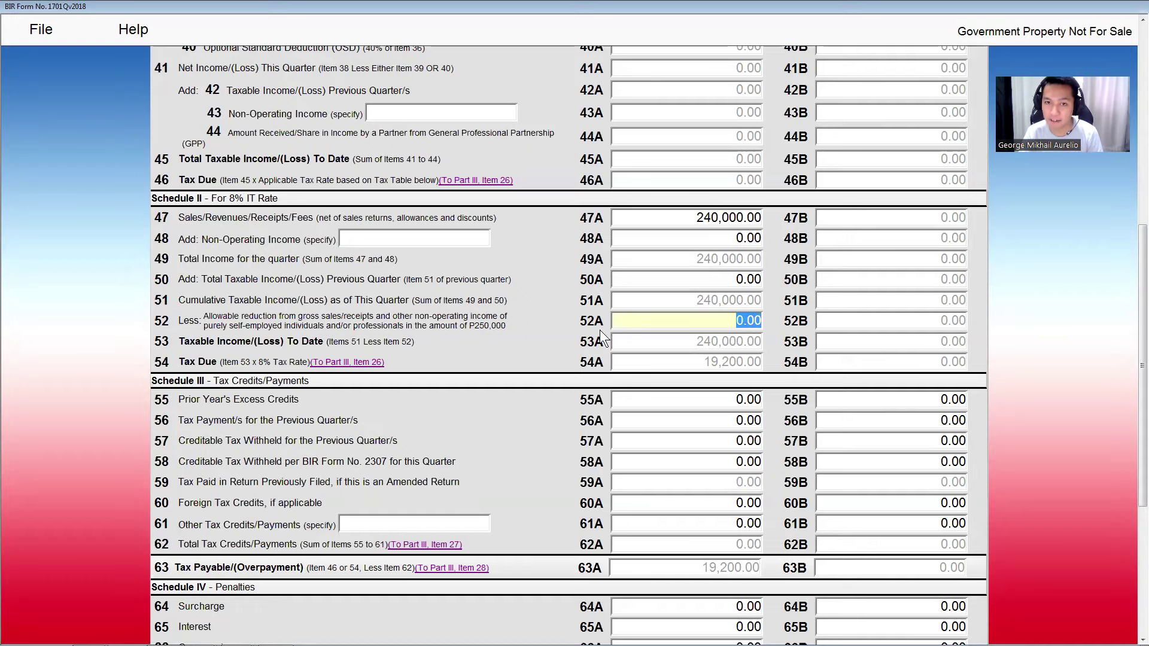
Check 240,000.00 taxable income in 53A and the 19,200.00 tax due in 54A
left_click(717, 342)
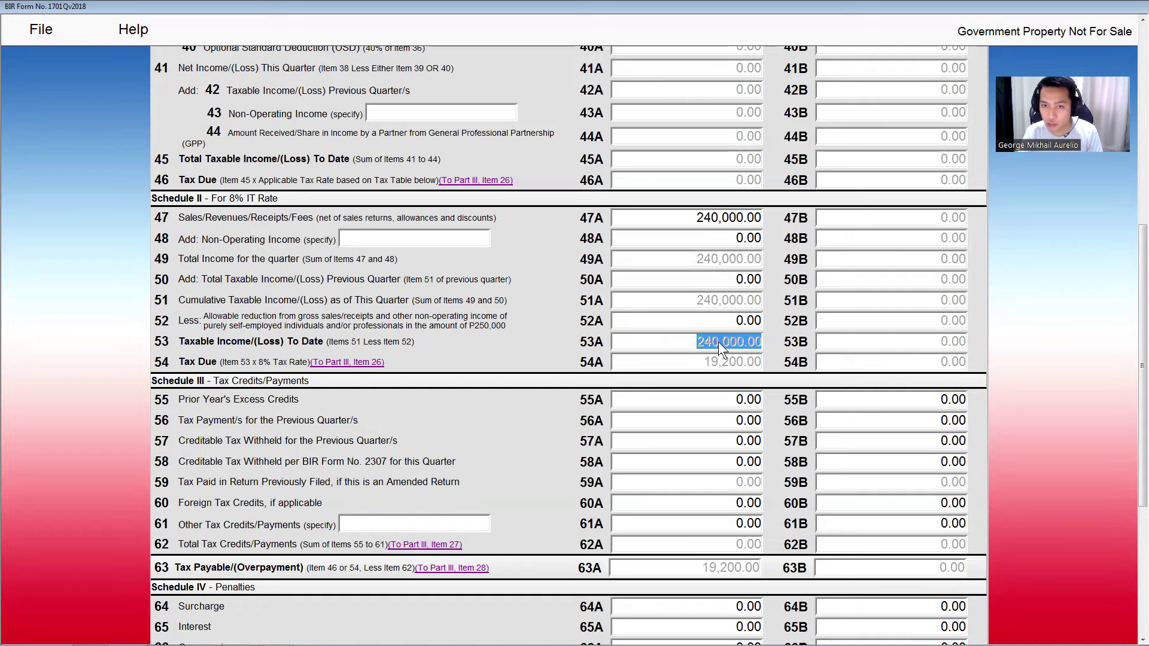
left_click(724, 363)
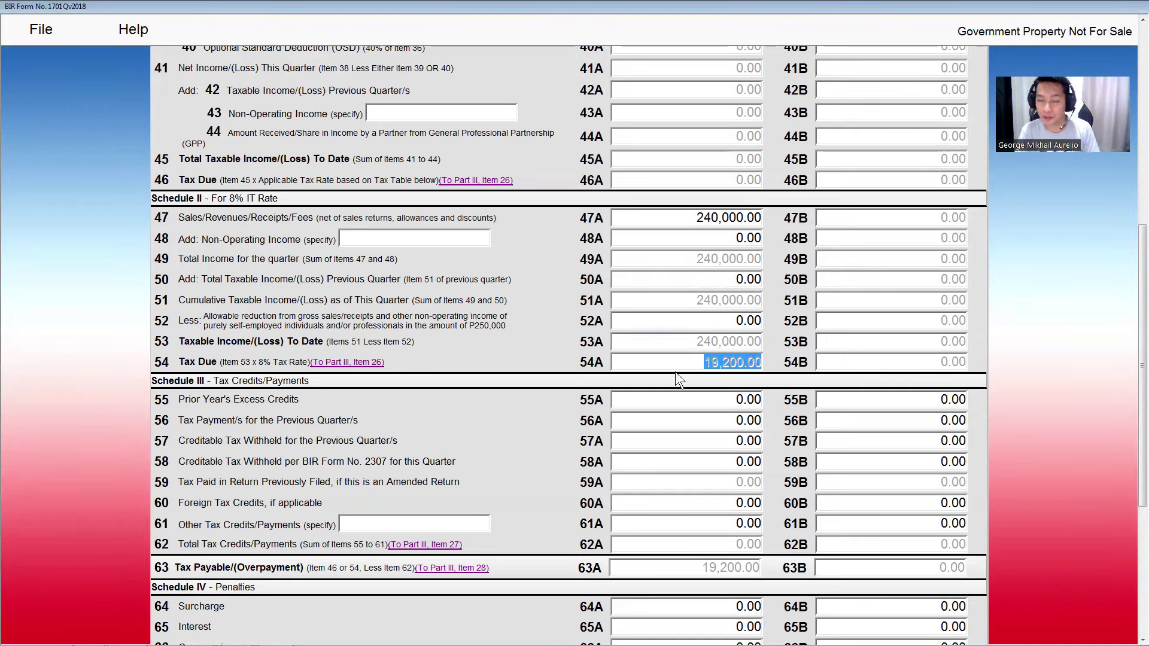
left_click(713, 375)
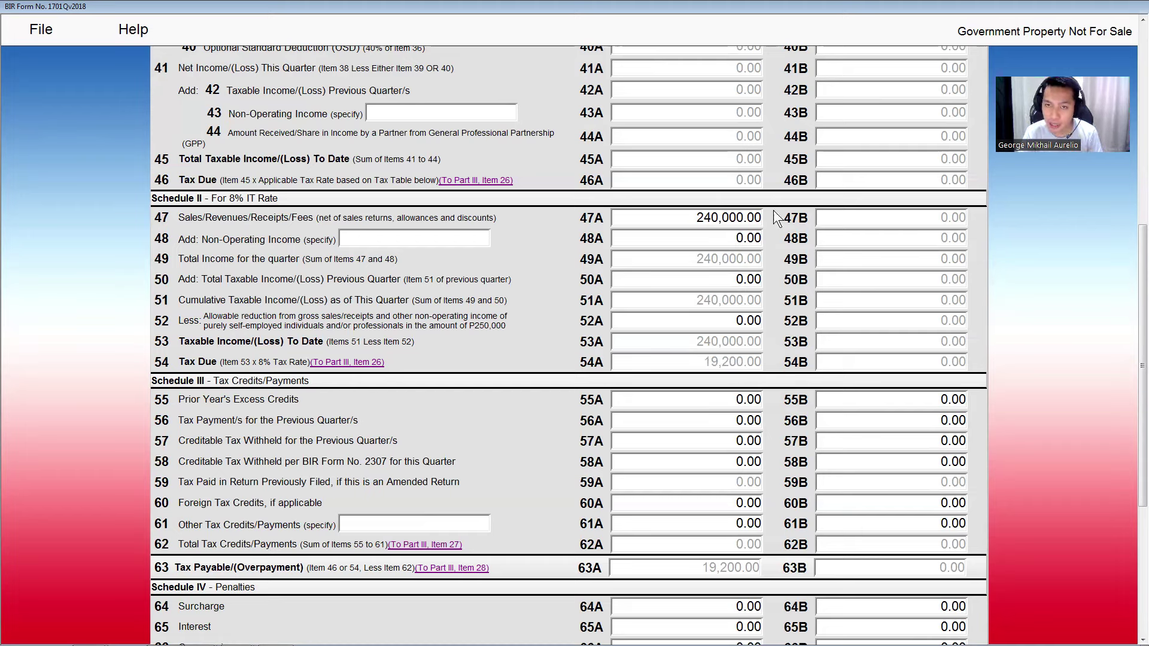
left_click(706, 358)
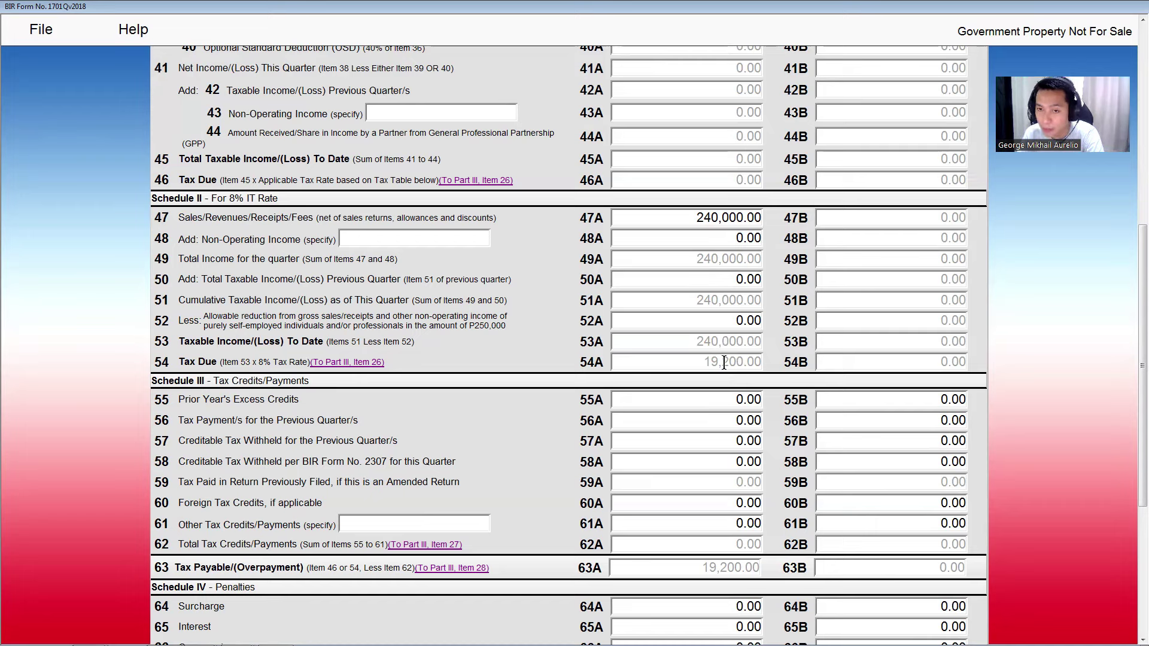
double_click(724, 362)
left_click(716, 362)
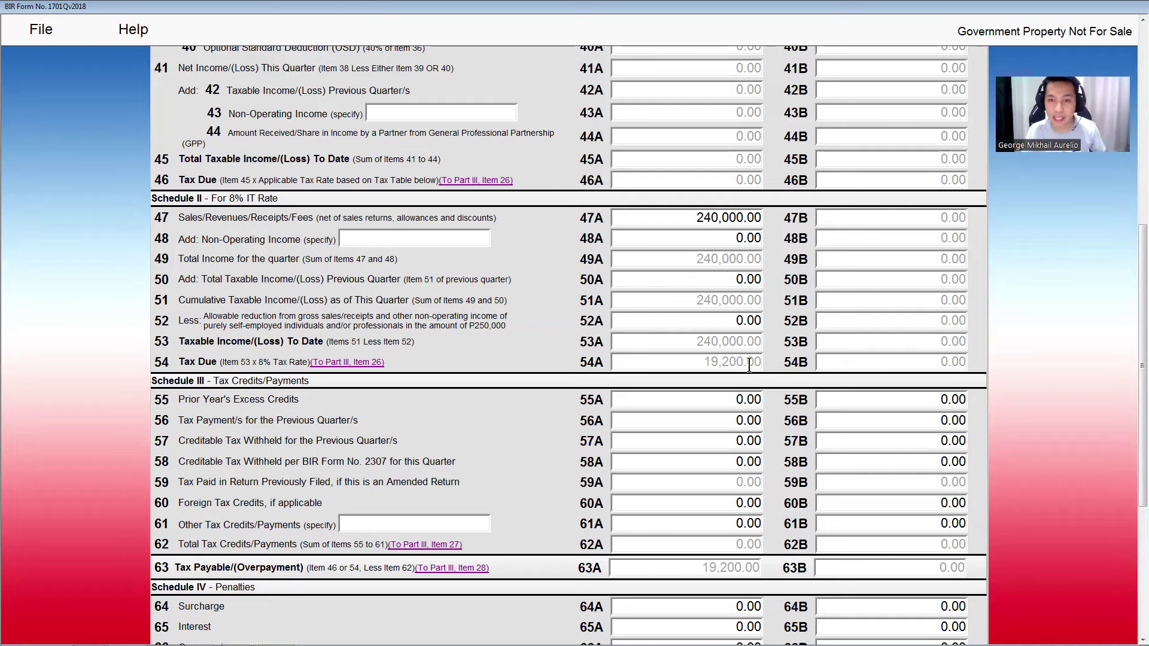
scroll(762, 444, "down", 5)
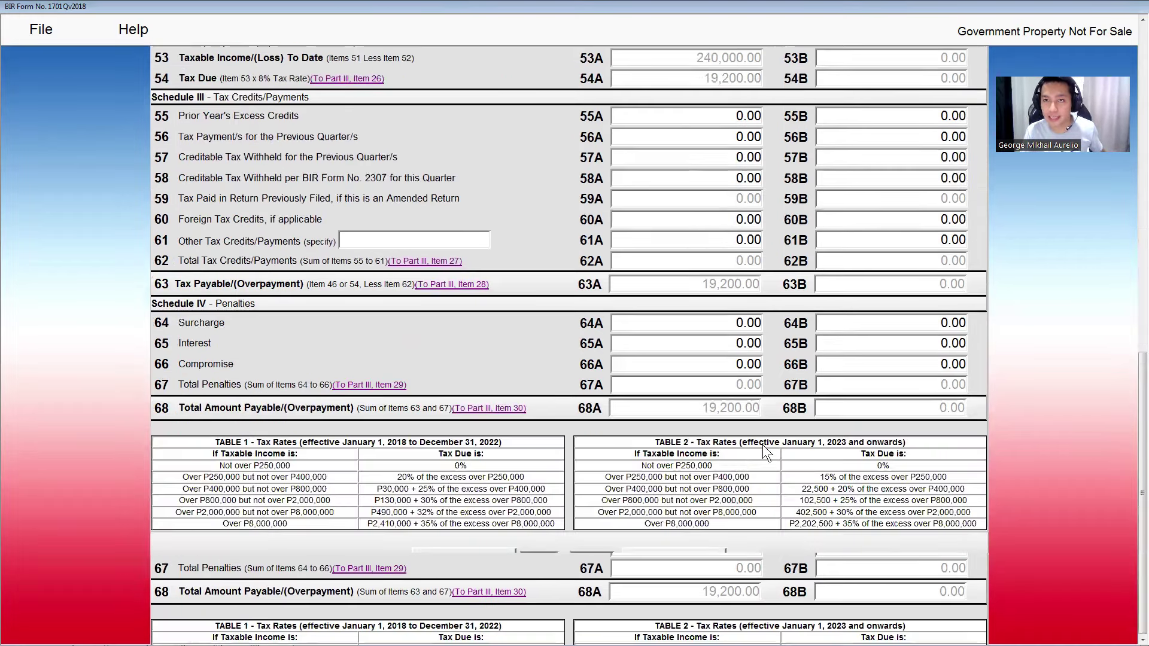
Validate the return, then review page 1's Part III total payable of 19,200.00 and Part IV
left_click(313, 597)
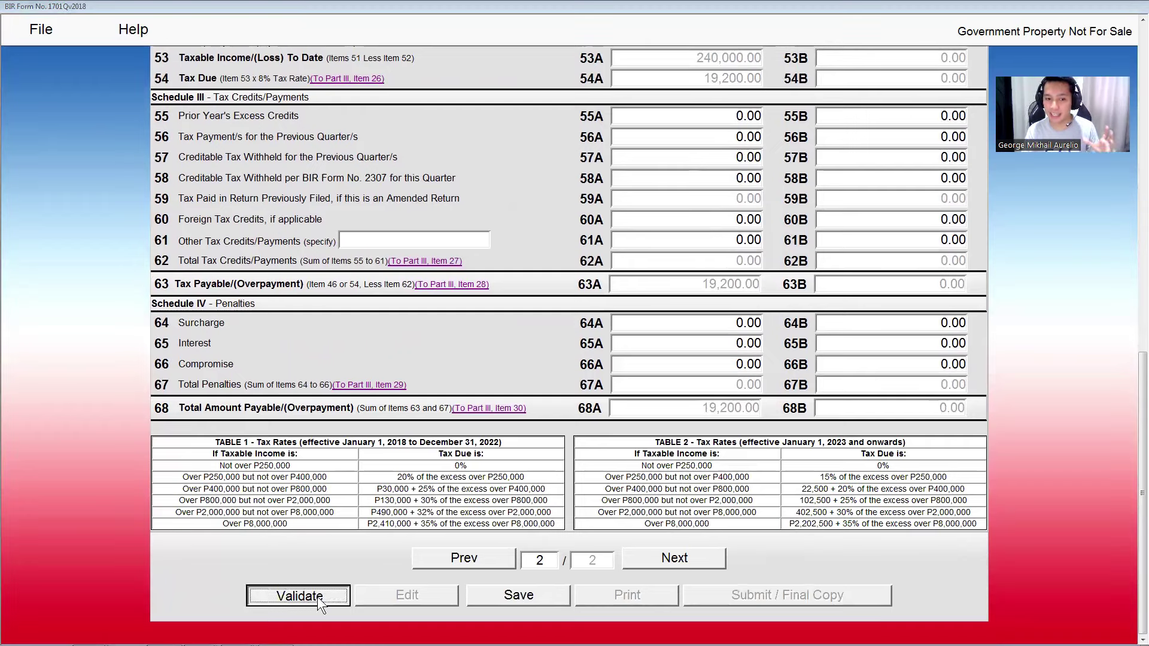
left_click(682, 372)
left_click(484, 549)
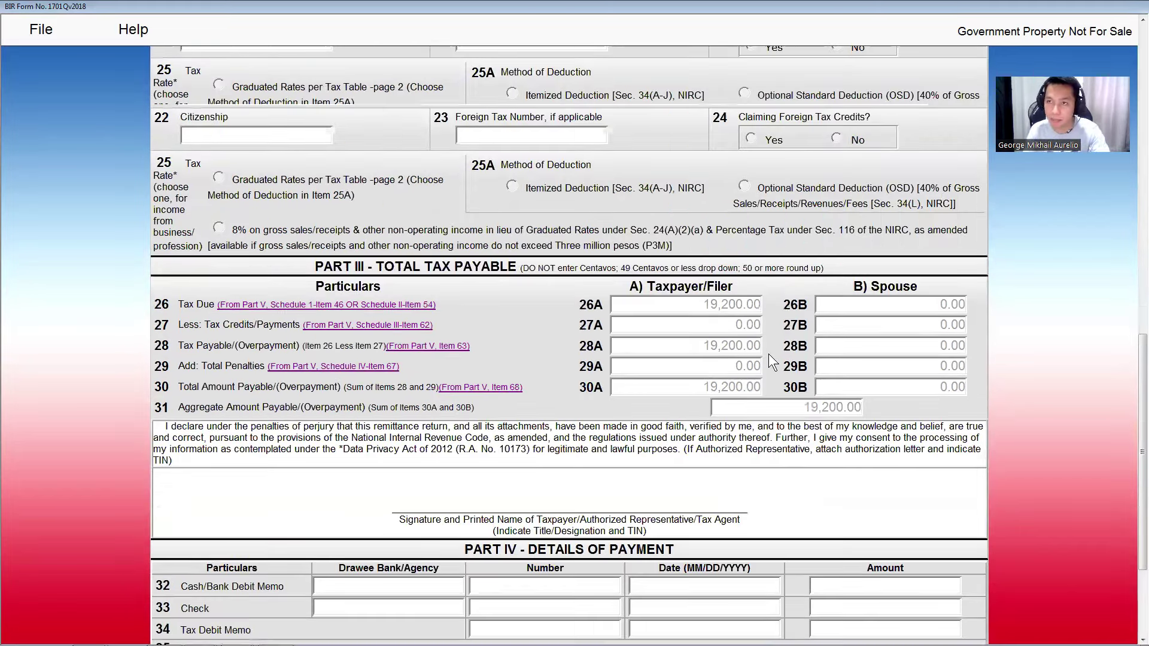
scroll(768, 354, "up", 1)
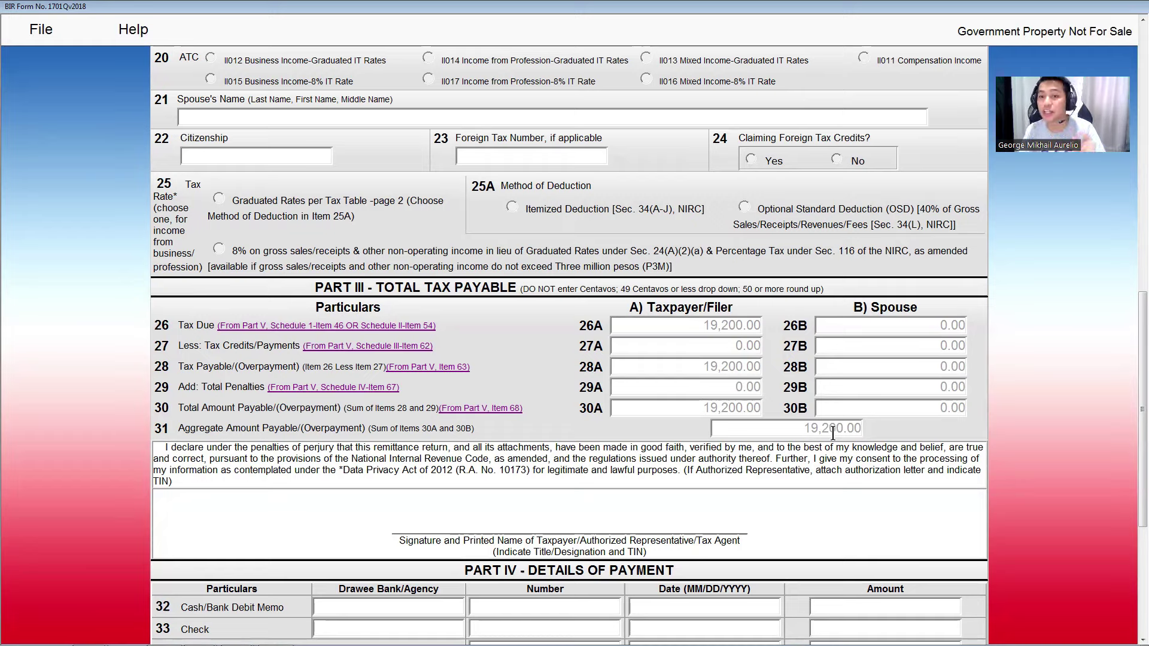
scroll(832, 433, "down", 5)
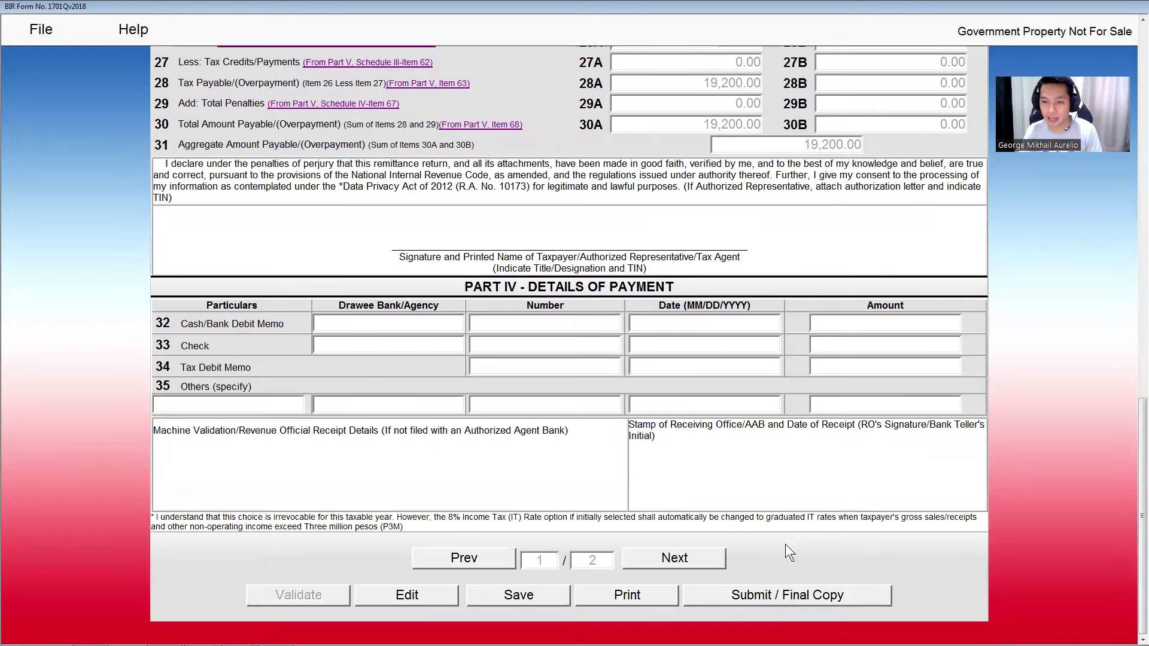
Submit the 1701Q as a final copy and switch to its PDF in Adobe Reader
left_click(782, 598)
left_click(619, 378)
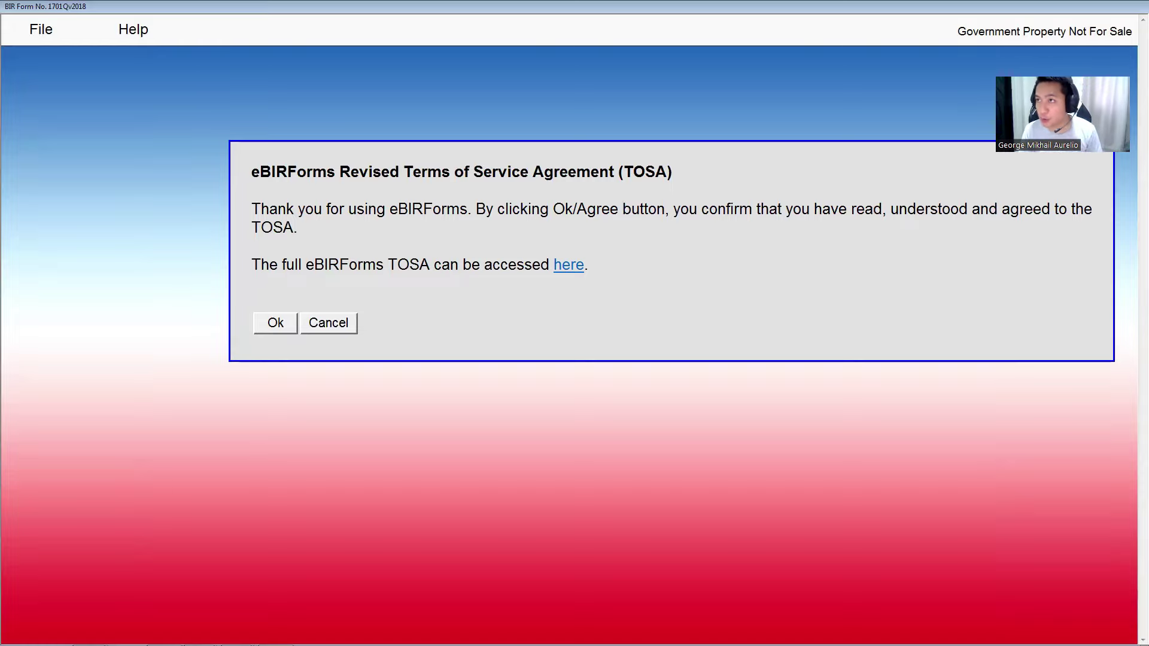
key("alt+Tab")
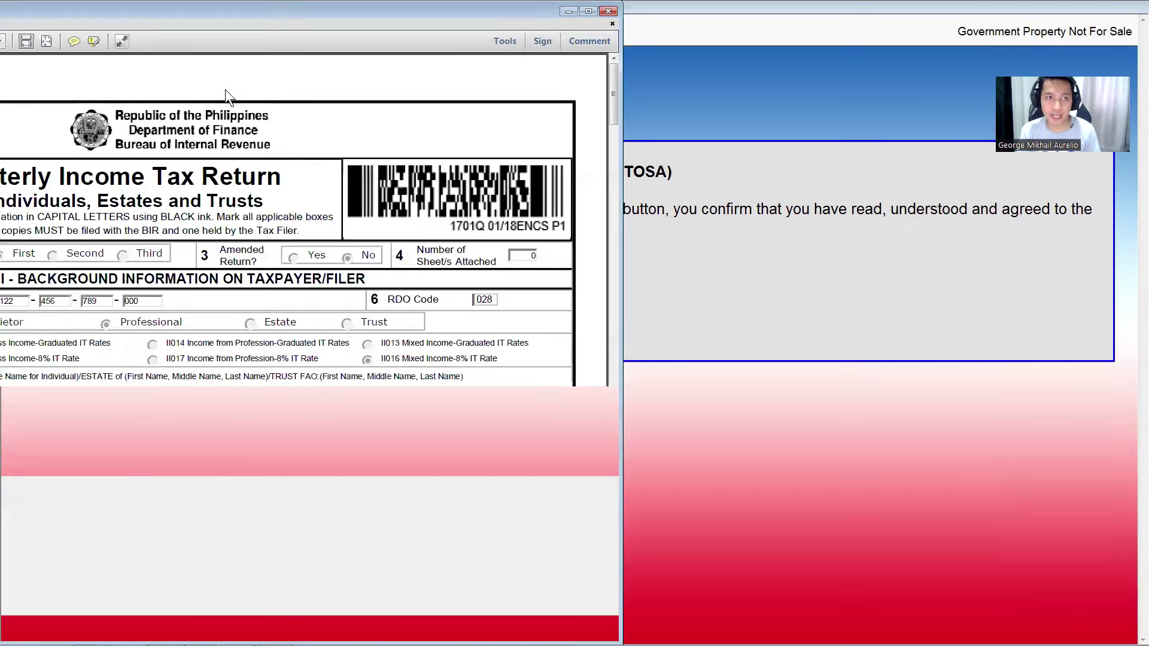
Maximize the PDF in Read Mode, zoom out, and scroll to the ₱19,220 Maya payment sample
double_click(438, 12)
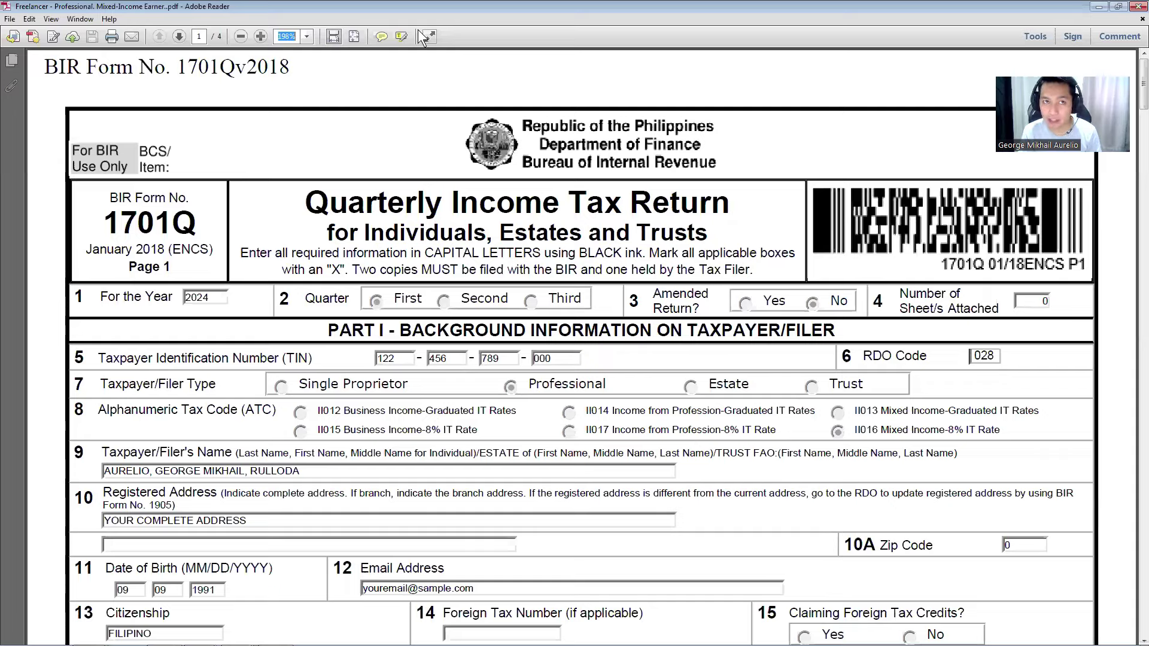
left_click(429, 37)
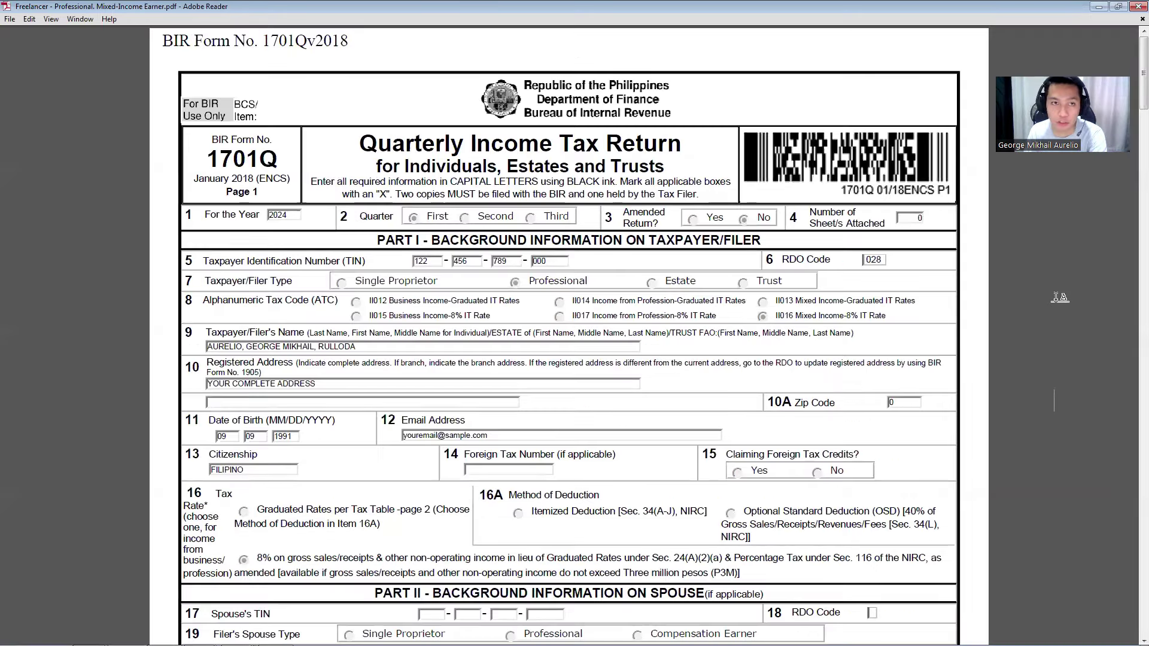
scroll(1054, 296, "down", 1)
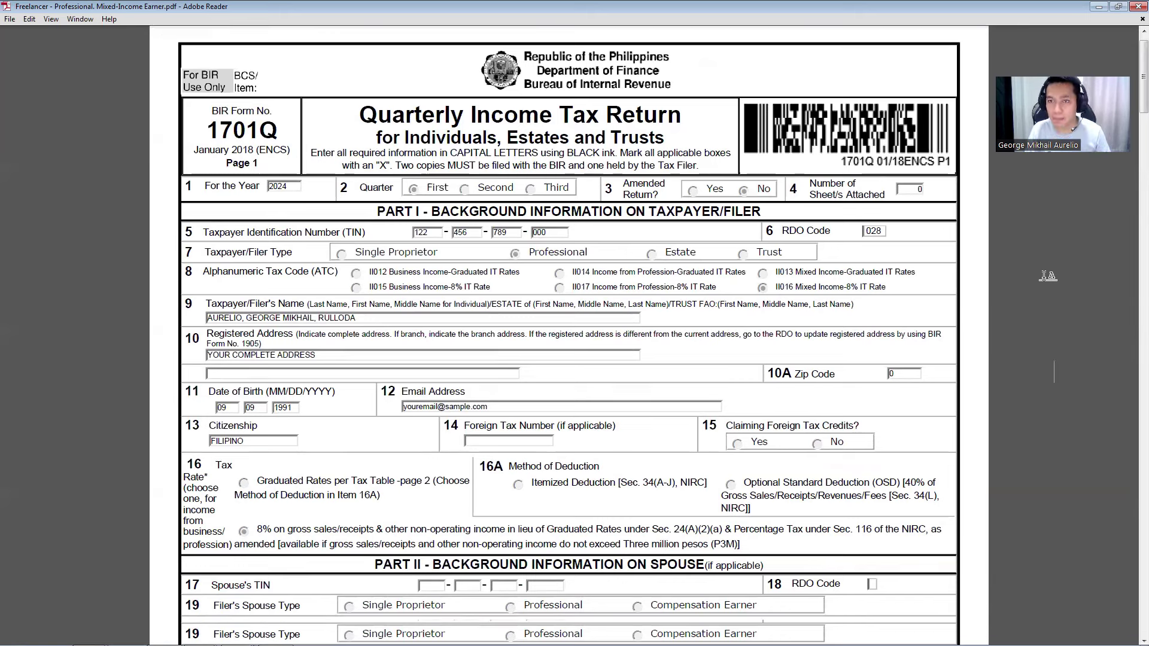
key("ctrl+minus")
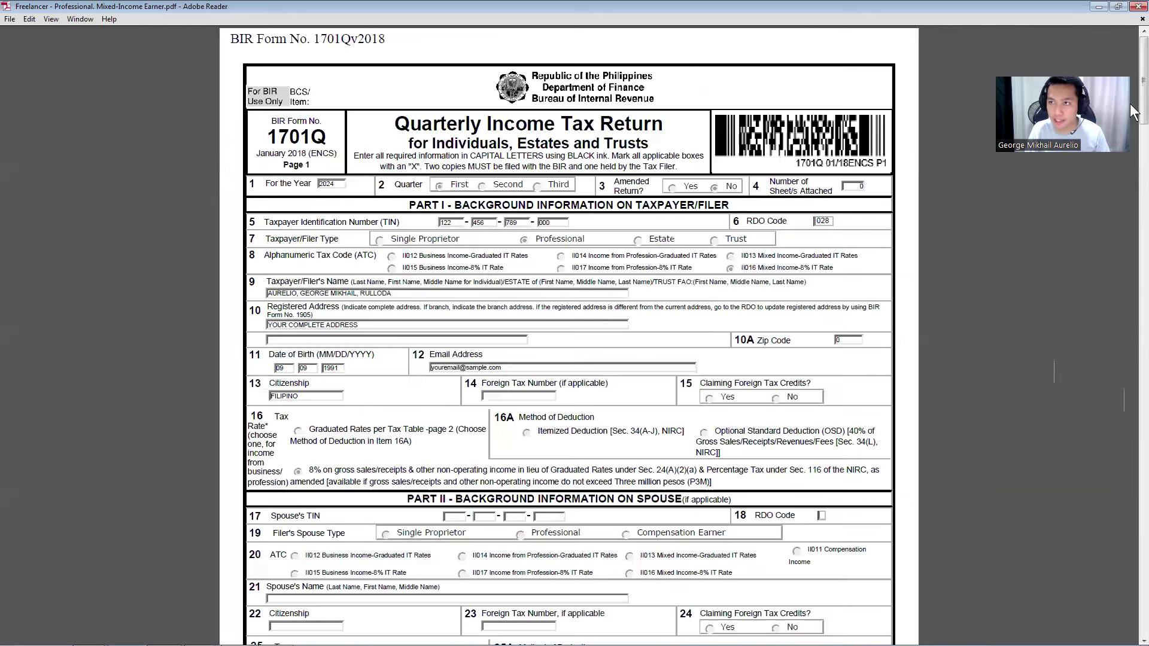
key("Page_Down")
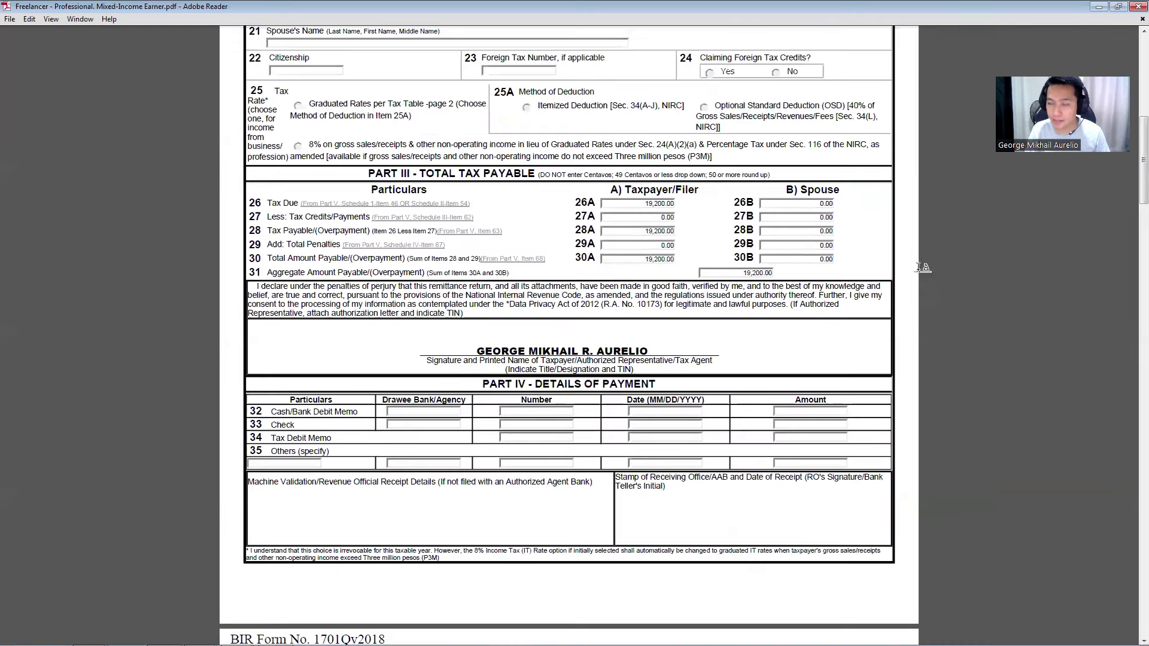
left_click_drag(1144, 159, 1143, 410)
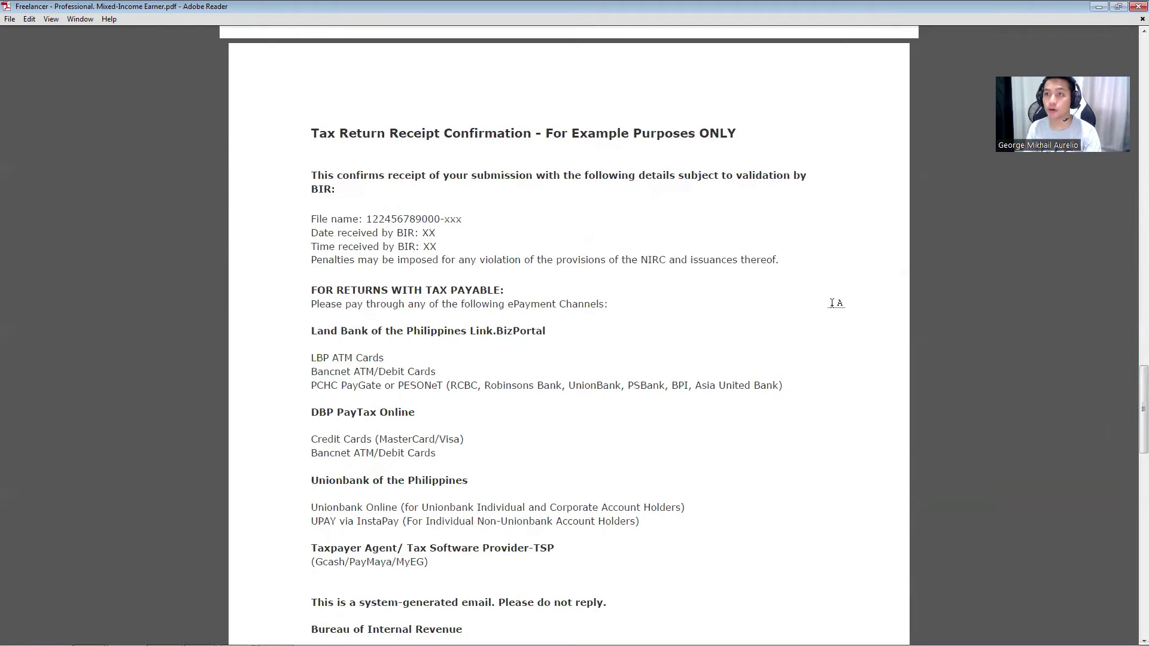
scroll(933, 367, "down", 10)
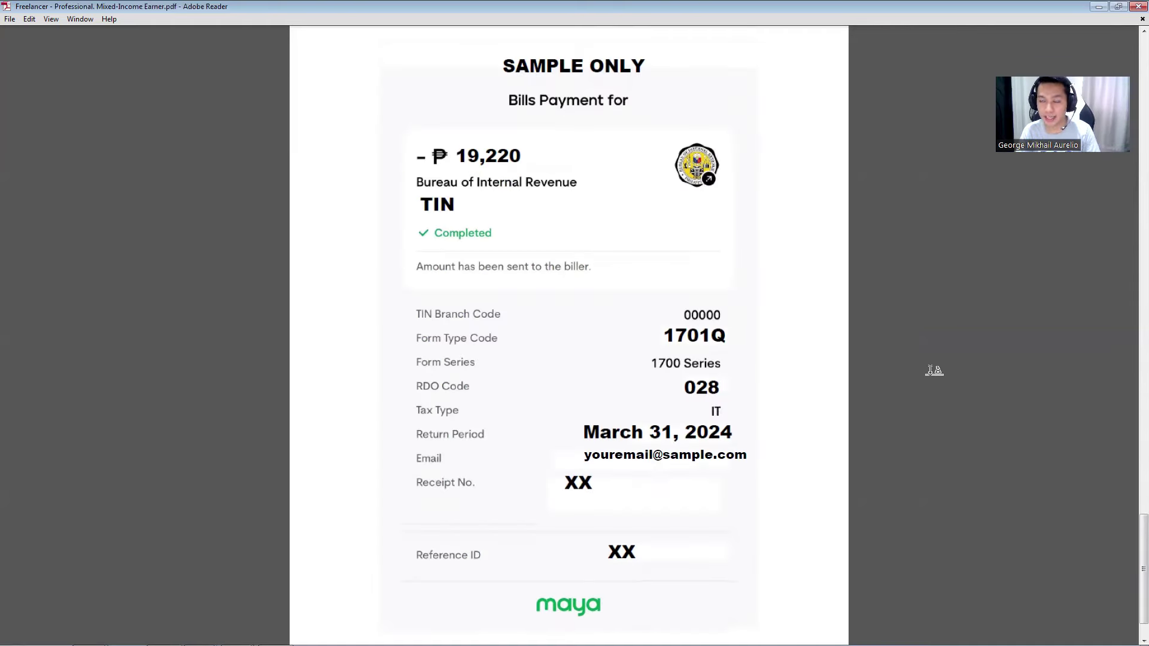